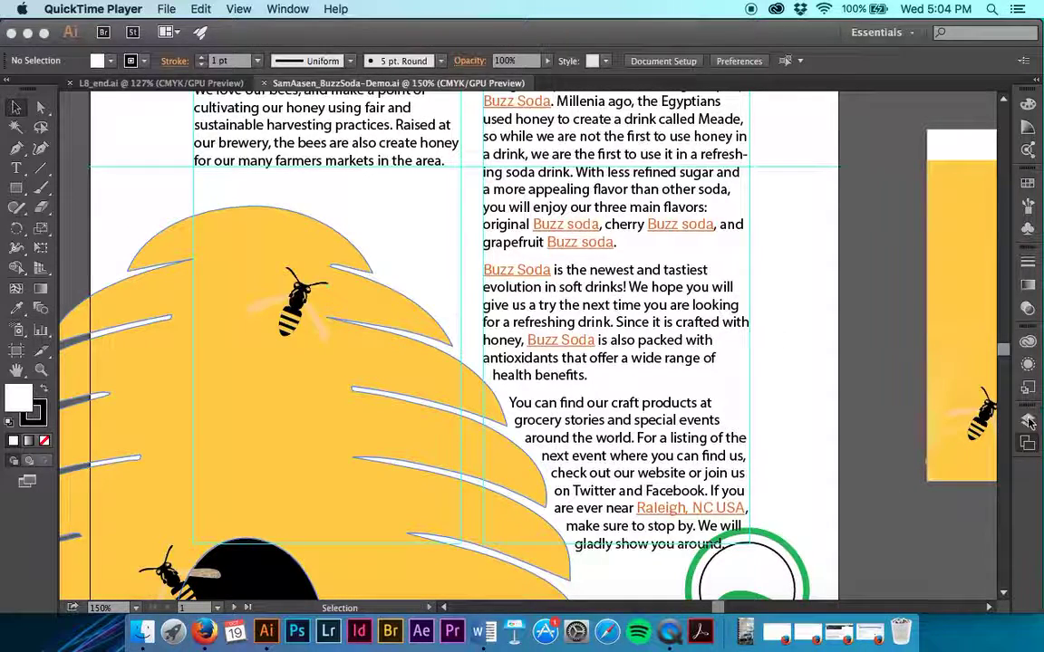
Close the floating Character Styles panel and bring the CardFront artboard into view.
key("shift+Tab")
left_click_drag(589, 539, 590, 473)
left_click(590, 473)
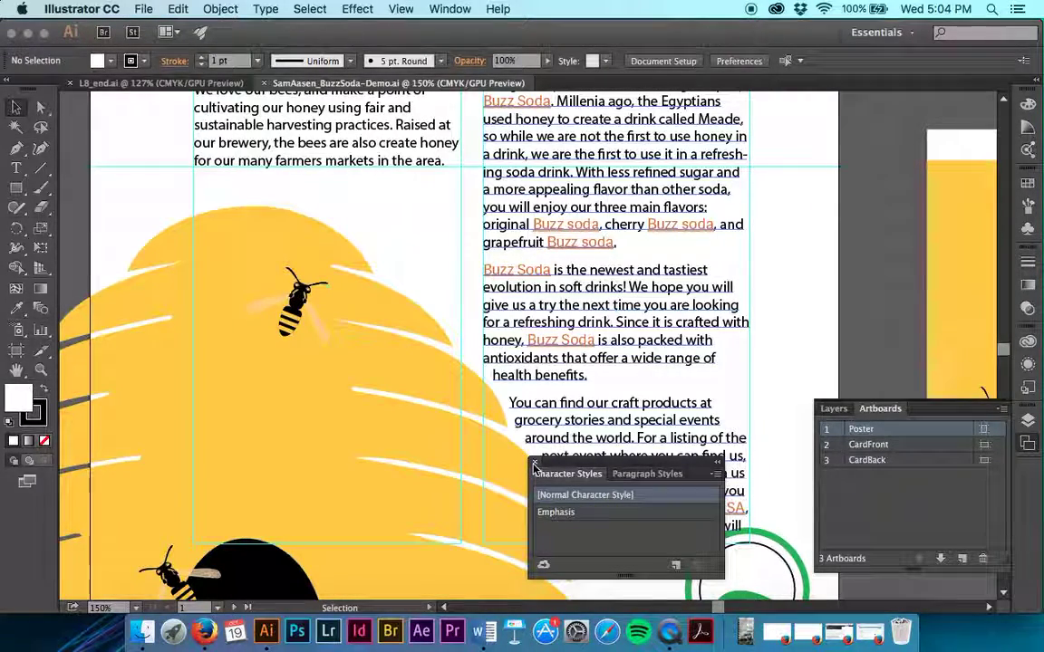
left_click(533, 464)
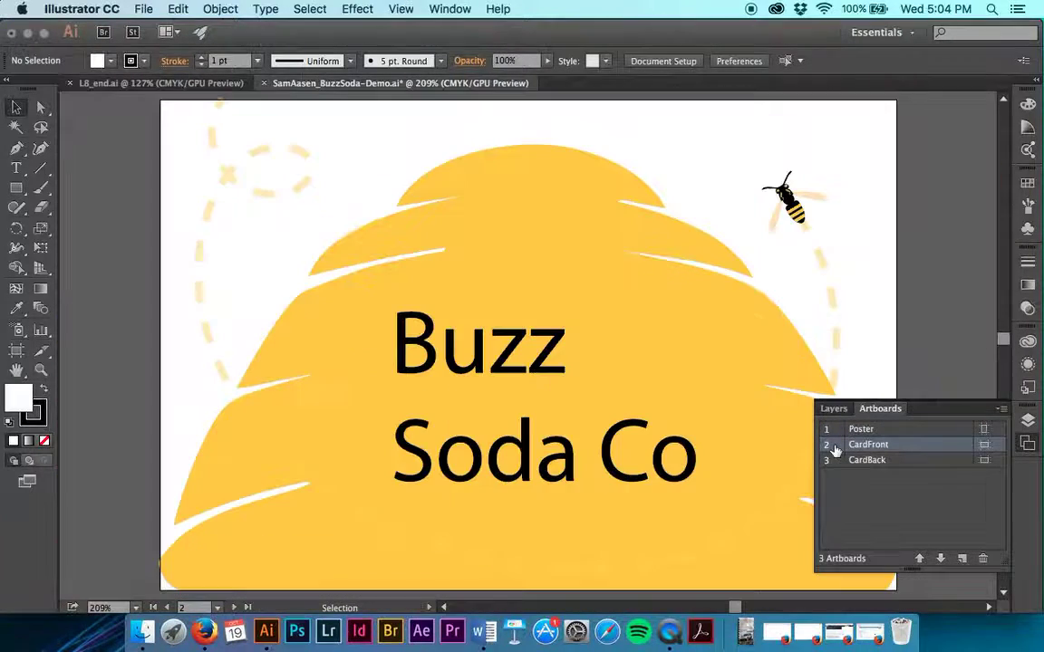
double_click(832, 445)
Change the word "Buzz" on the card front to uppercase.
key("t")
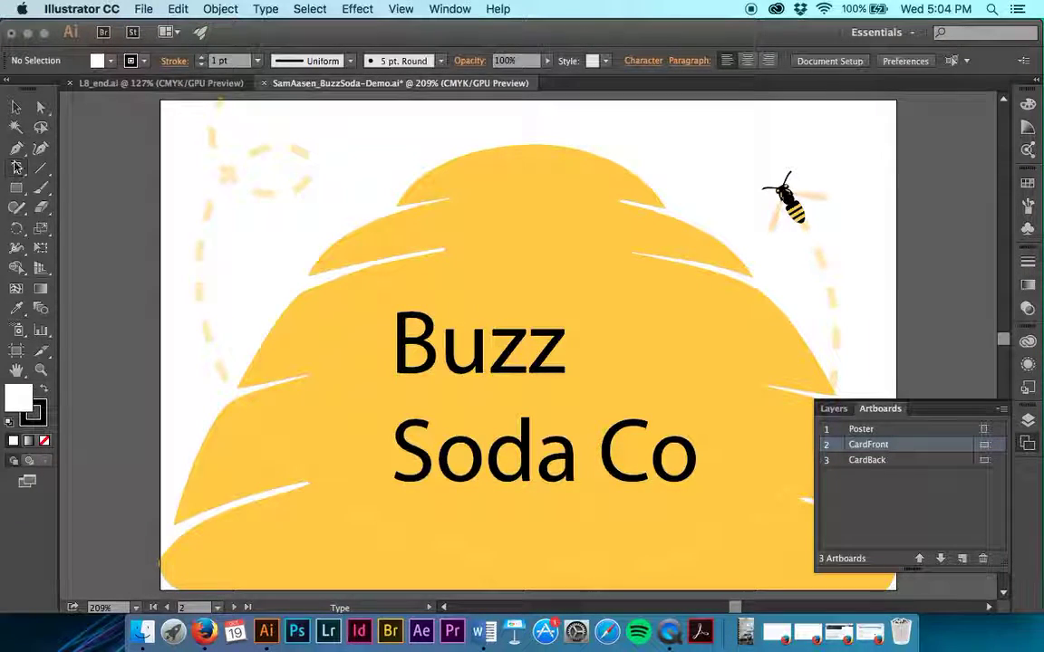
left_click(832, 409)
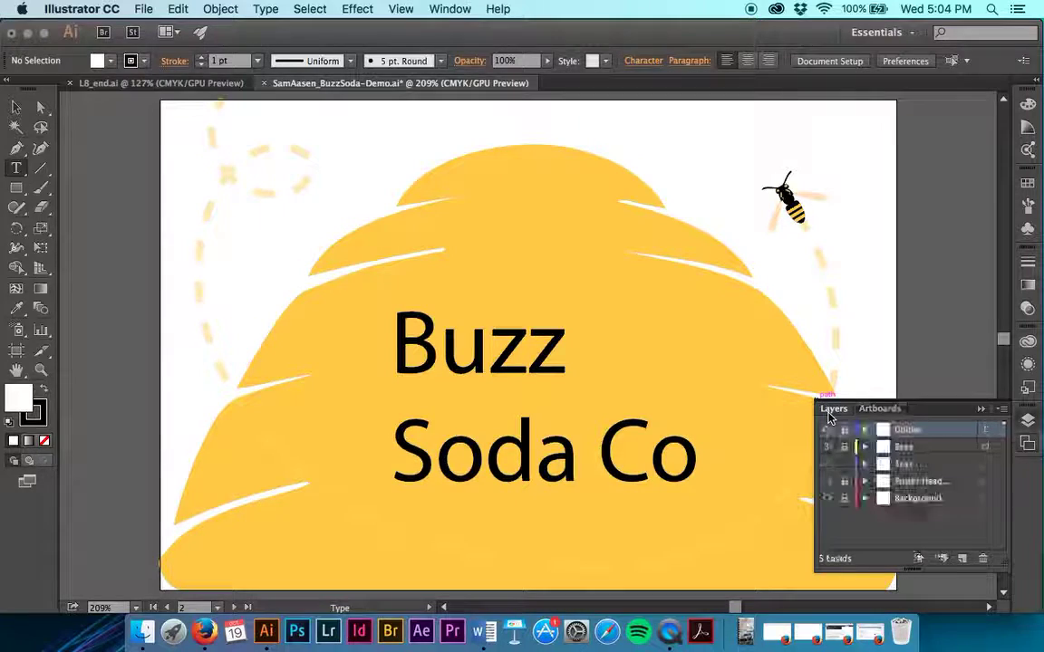
left_click(880, 408)
left_click(509, 360)
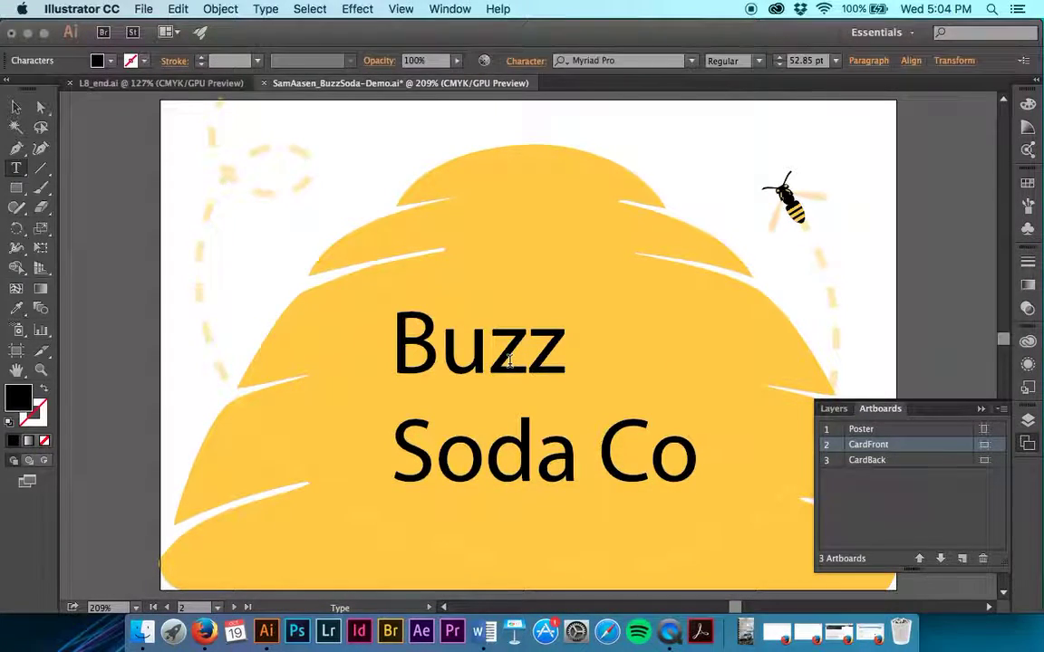
left_click_drag(542, 358, 396, 362)
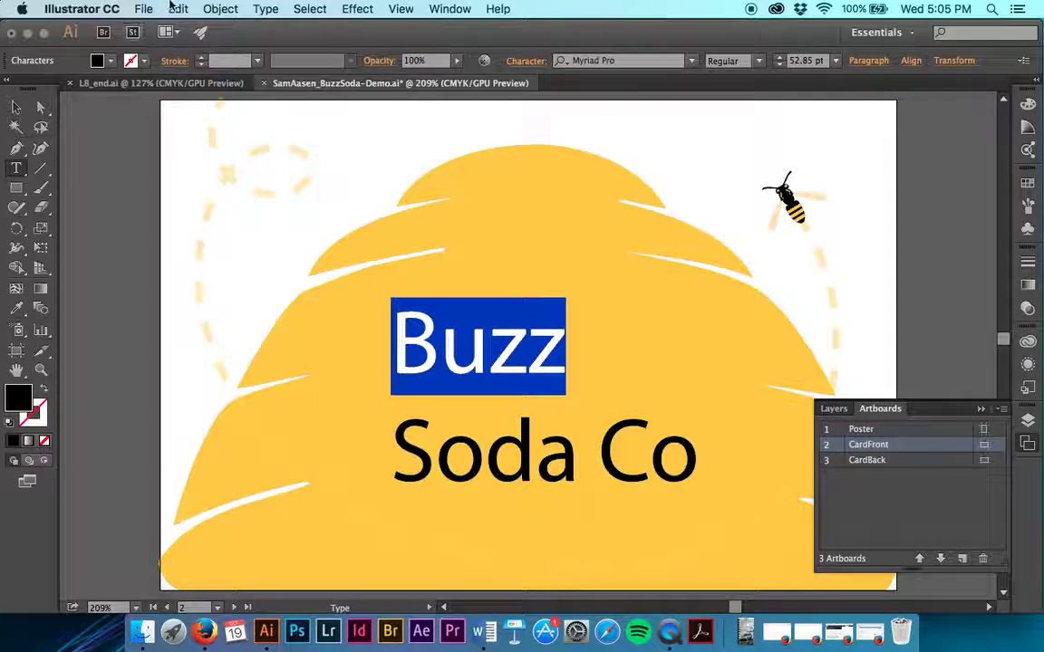
left_click(262, 8)
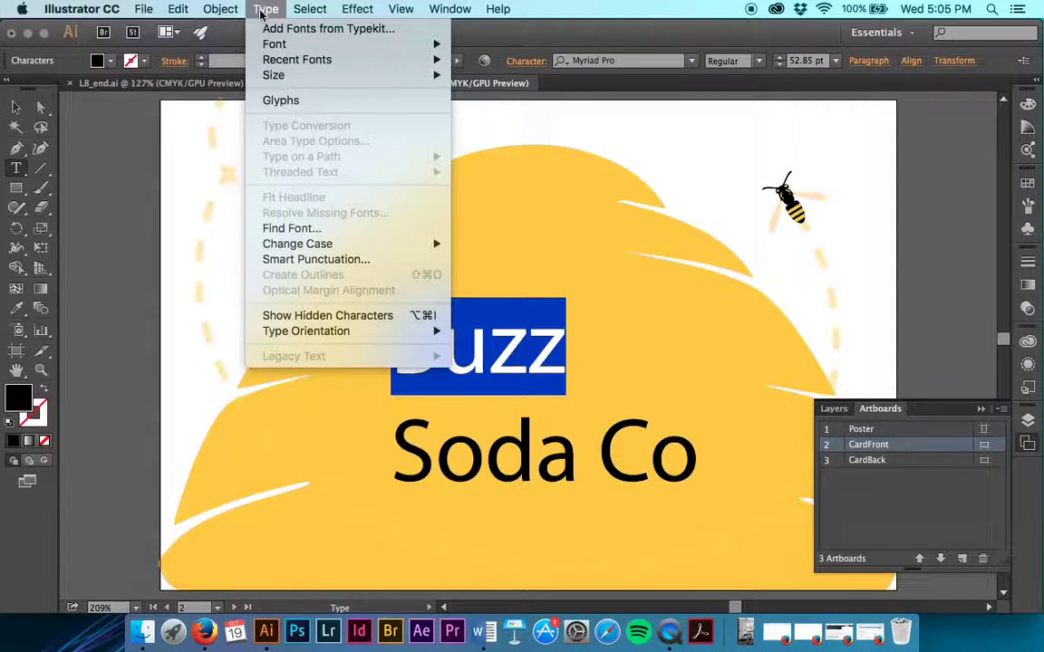
mouse_move(344, 244)
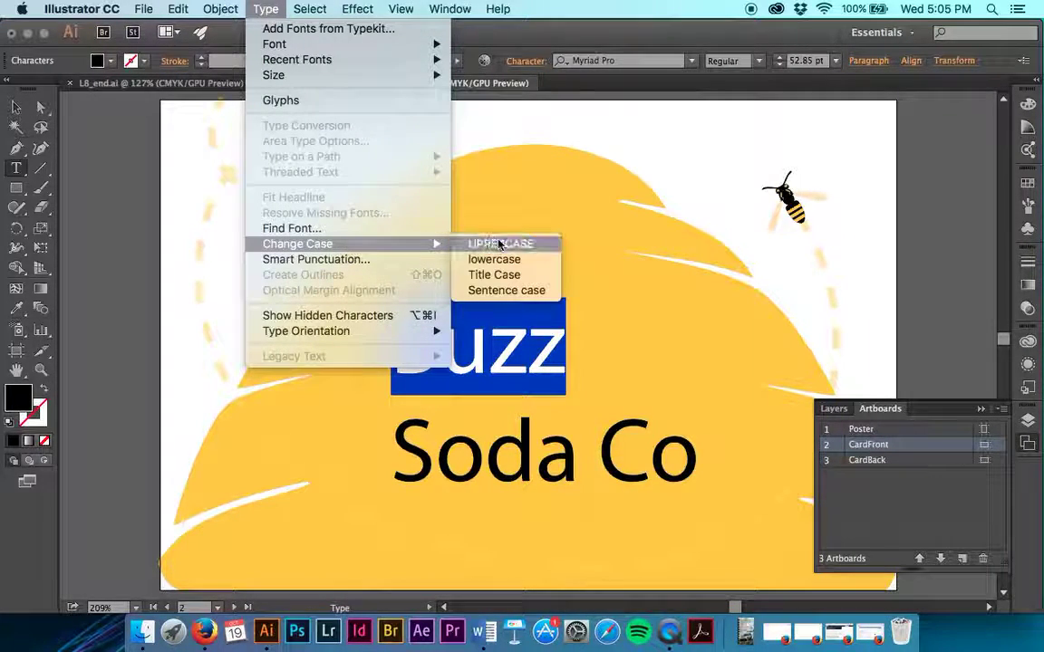
left_click(519, 247)
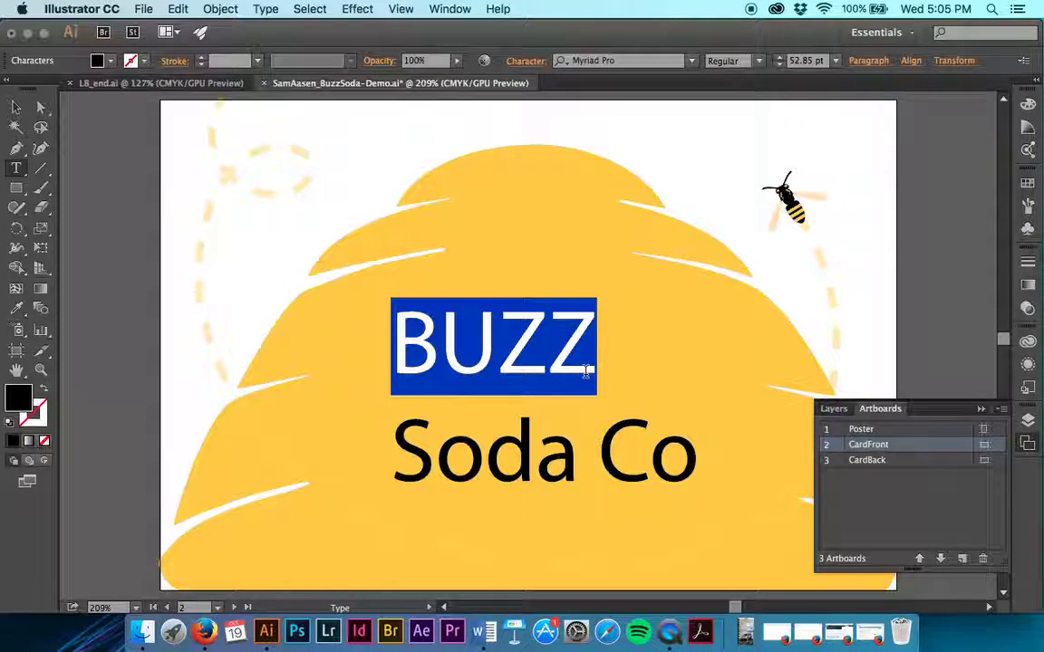
left_click(807, 61)
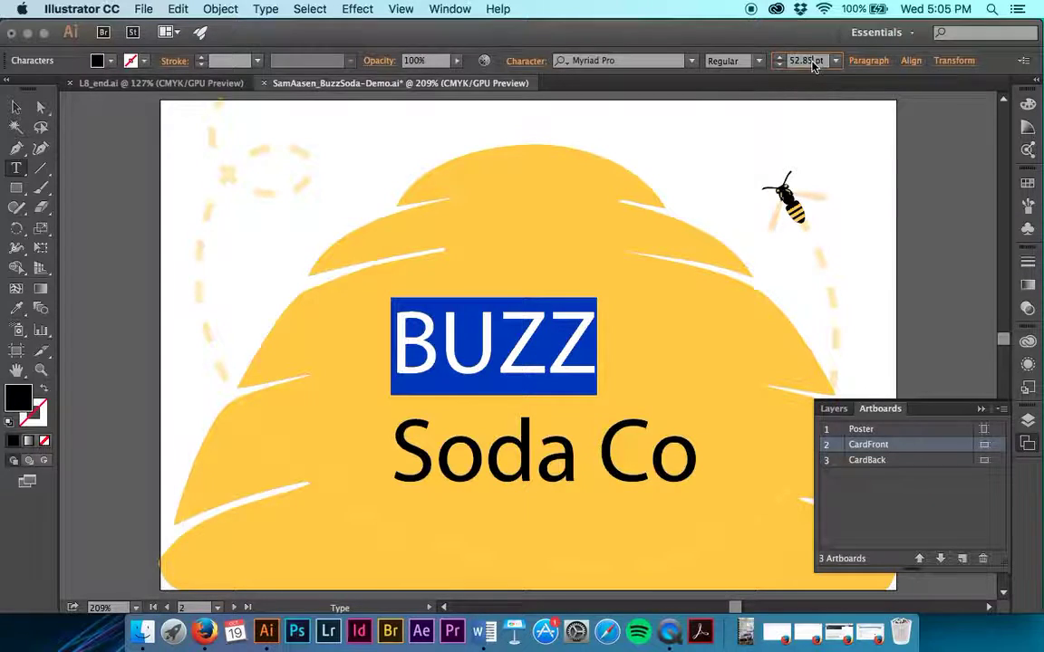
type("62")
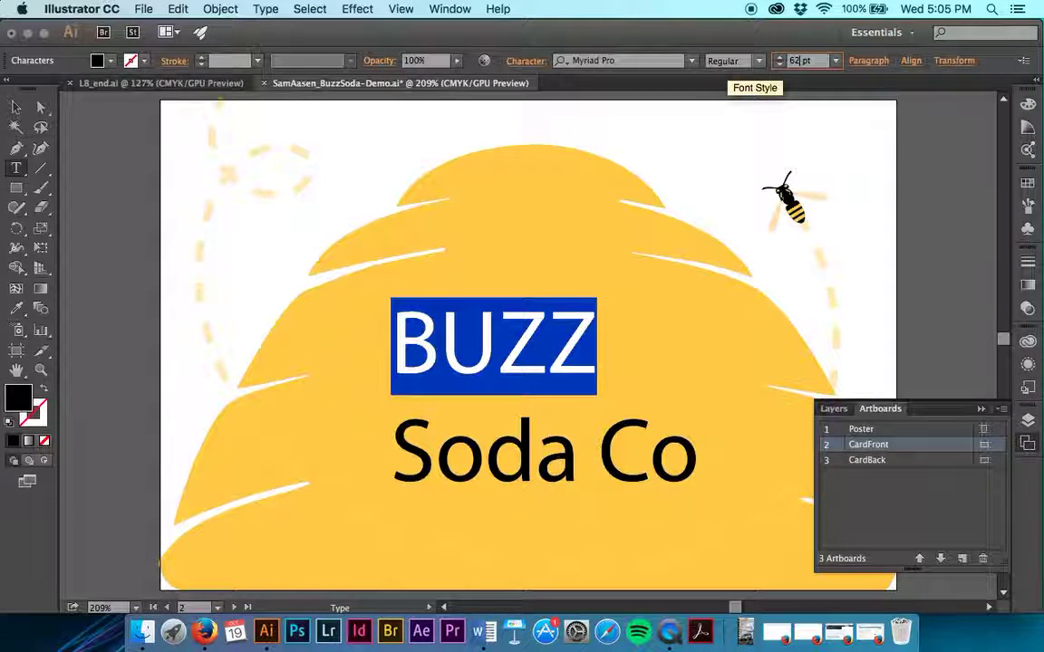
key("Return")
left_click(546, 316)
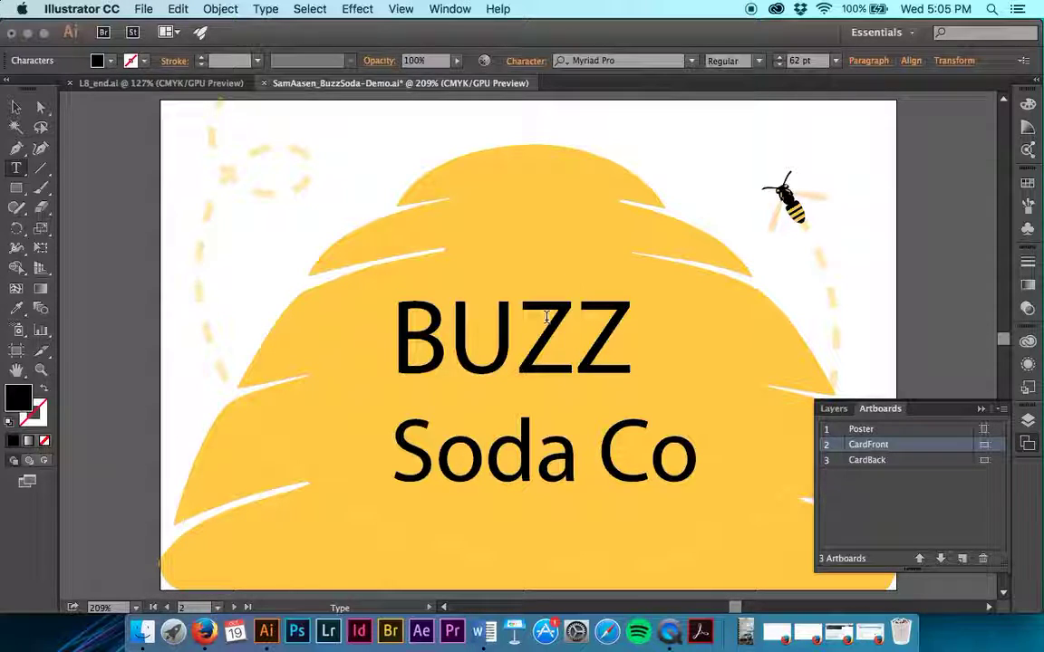
key("super+z")
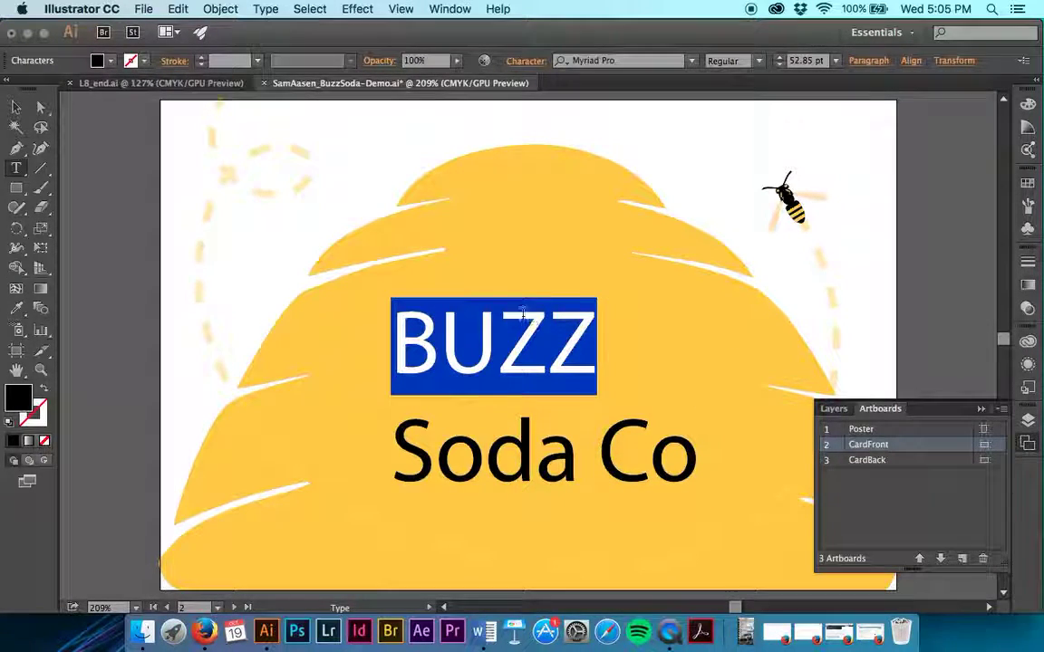
Set the font size of the "Soda Co" line to 62 pt.
left_click_drag(360, 406, 706, 487)
left_click(812, 61)
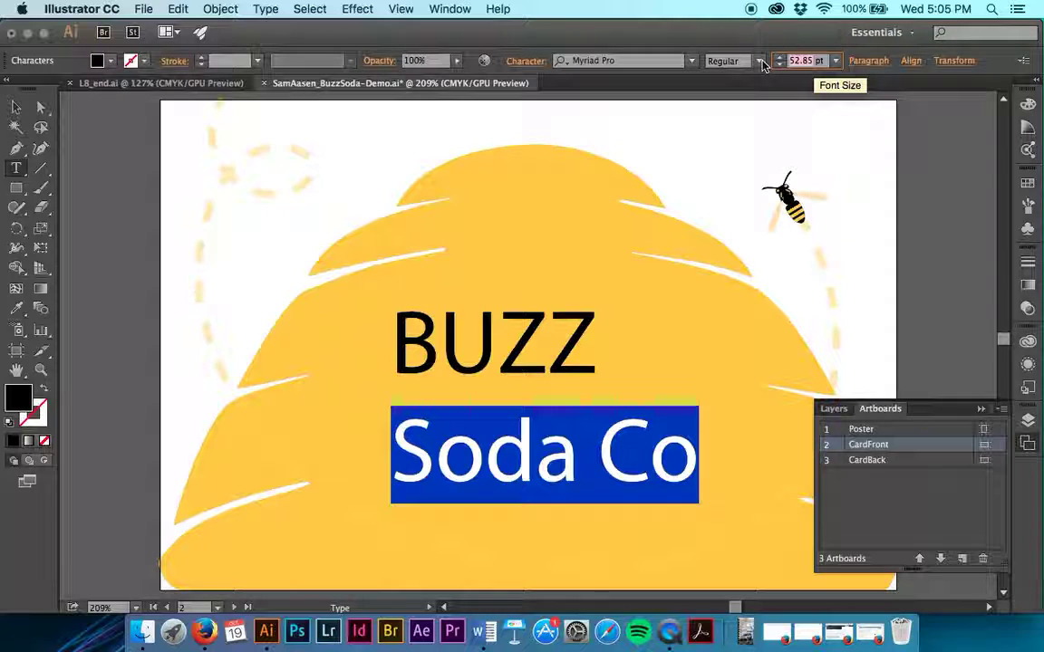
type("62")
left_click(584, 462)
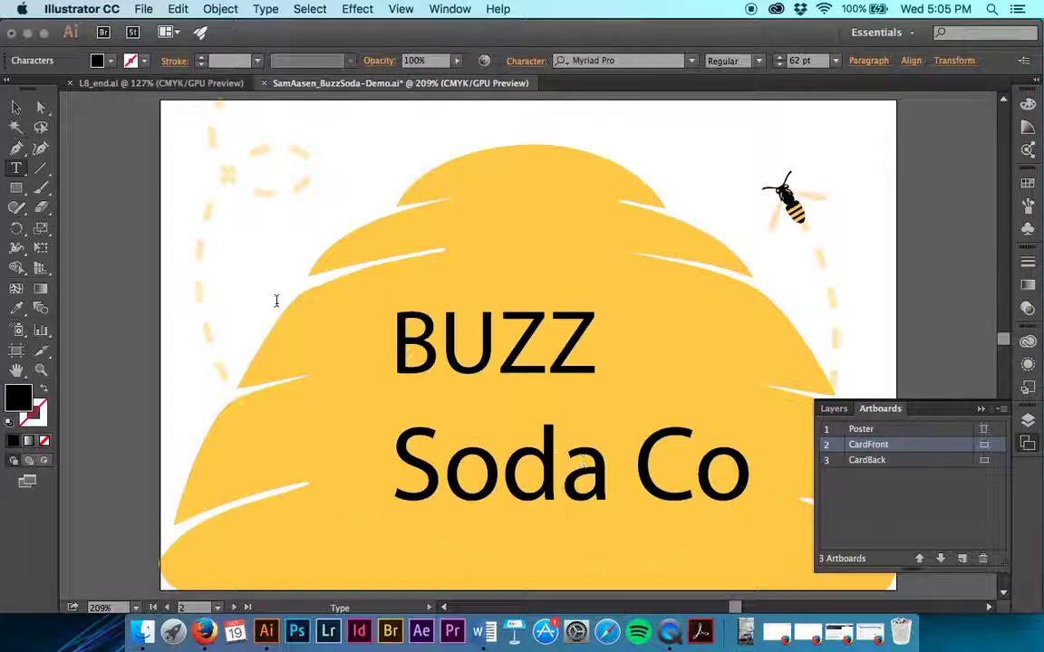
Set the font size of the word "BUZZ" to 92 pt and select the whole text object.
left_click(12, 107)
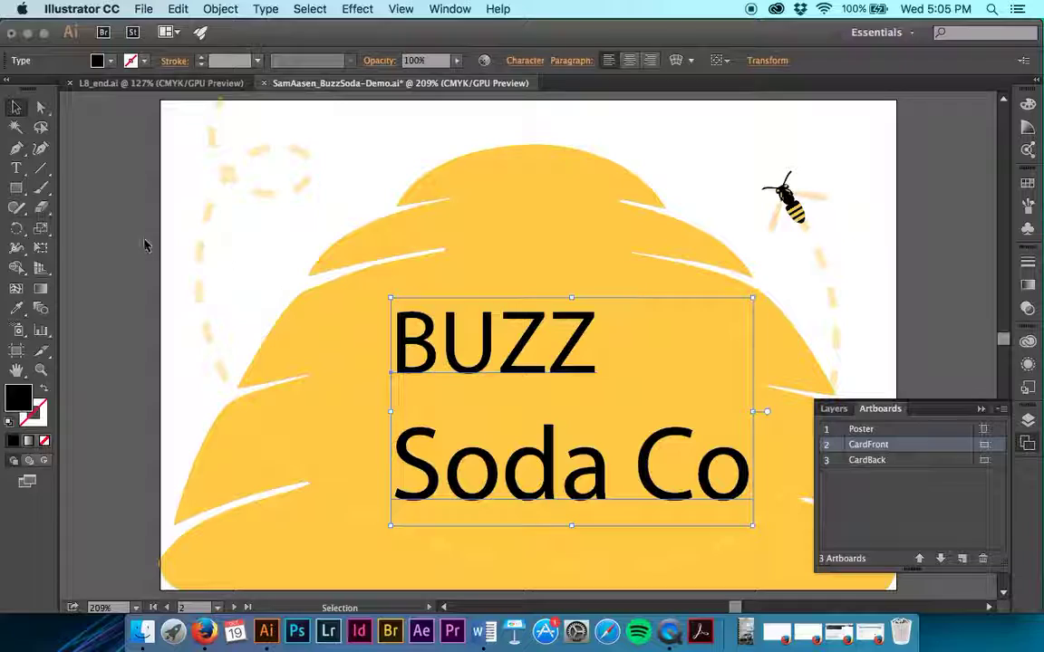
left_click(16, 167)
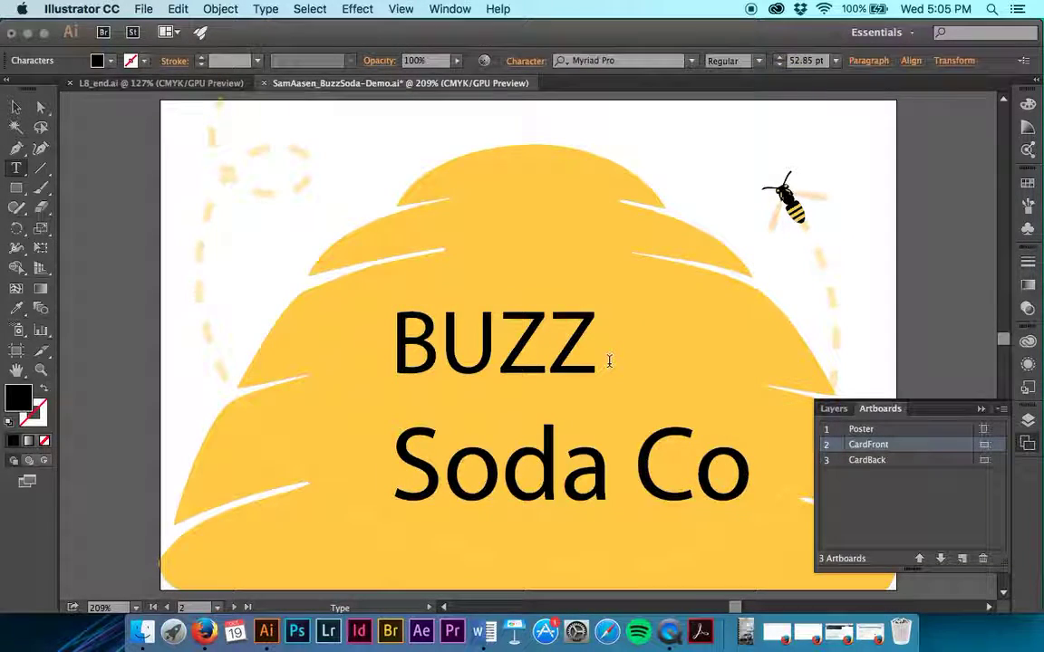
left_click_drag(598, 349, 388, 354)
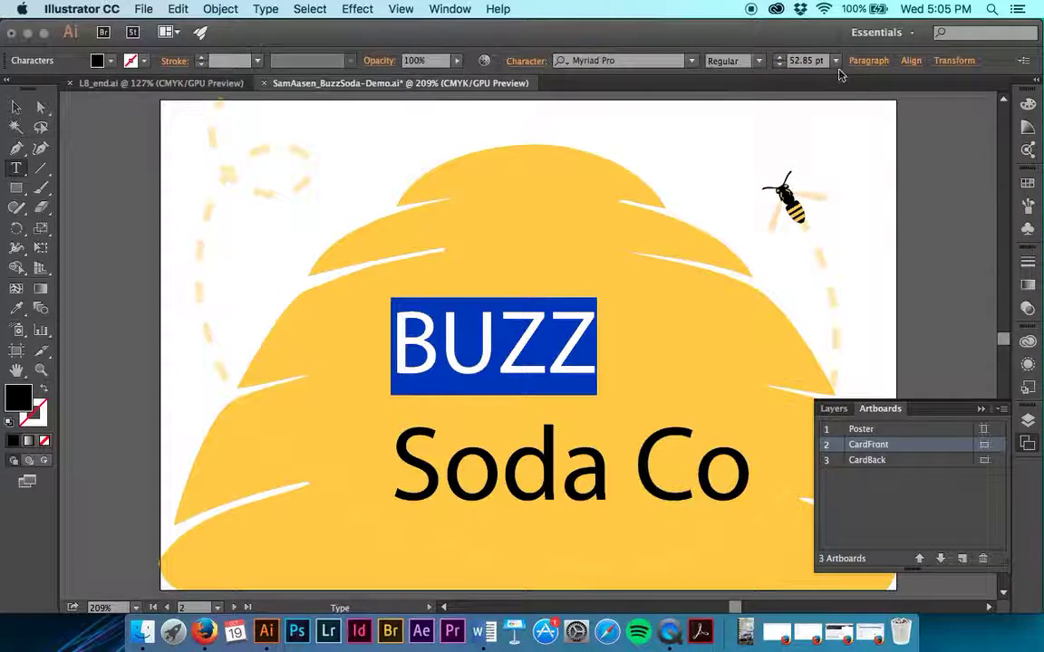
double_click(810, 62)
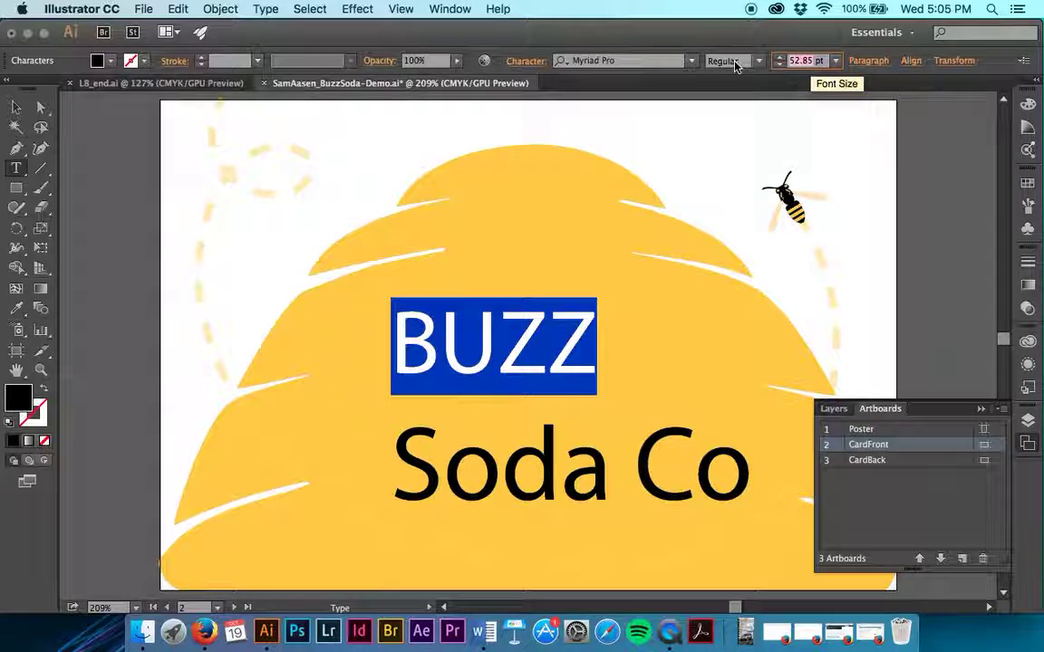
type("92")
key("Return")
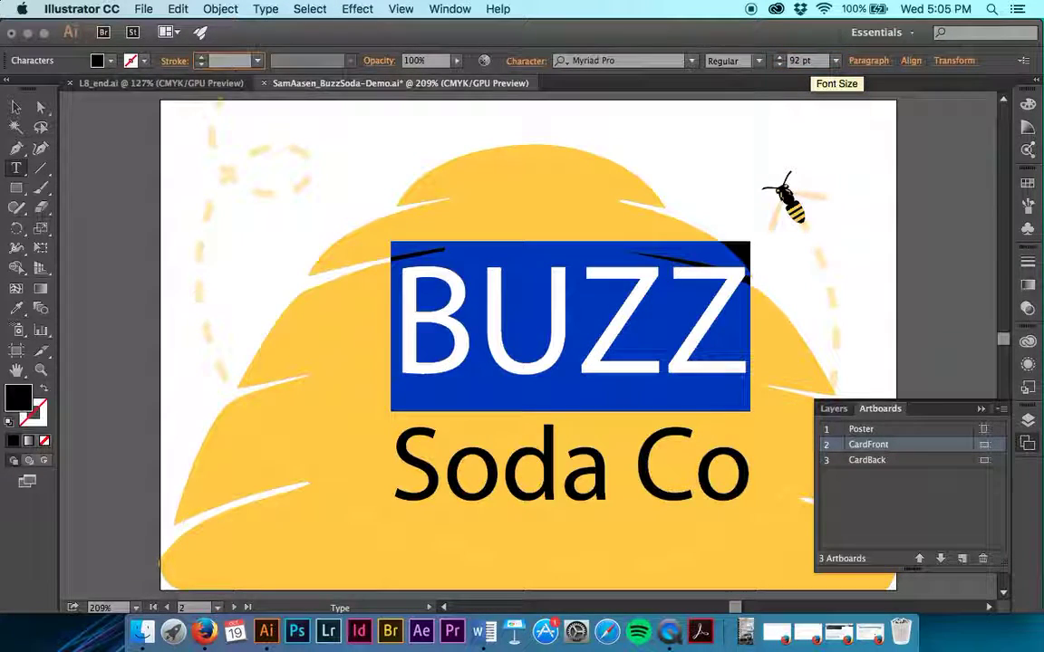
key("Escape")
key("v")
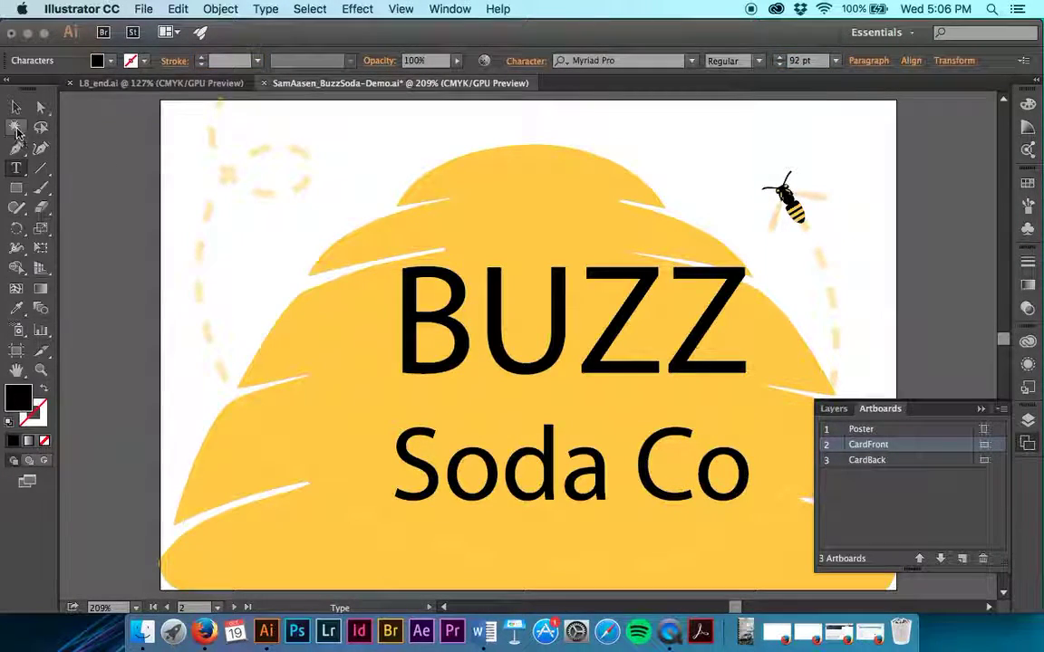
left_click(463, 313)
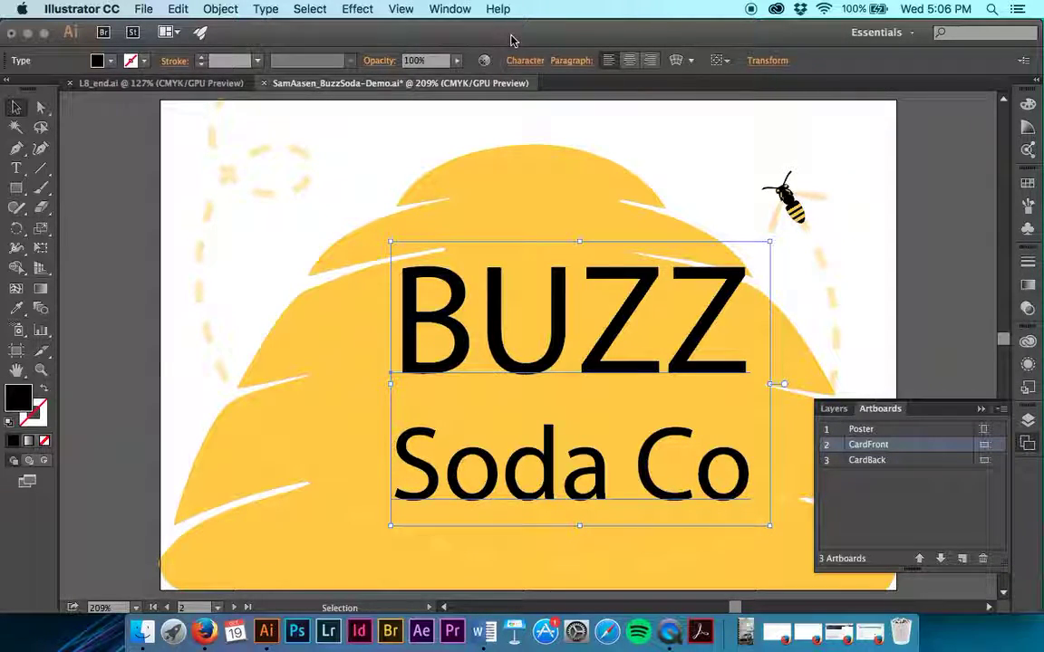
Preview the Arc, Arc Lower, Arc Upper, Arch and Shell Upper envelope warp styles on the card text.
left_click(678, 62)
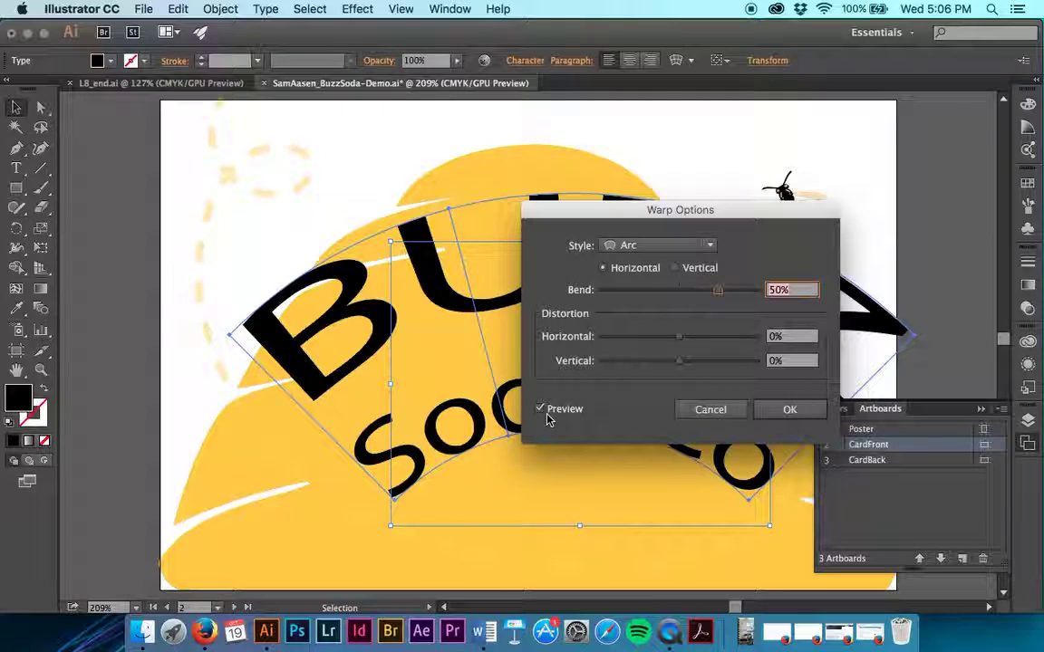
left_click_drag(699, 218, 848, 128)
left_click(839, 154)
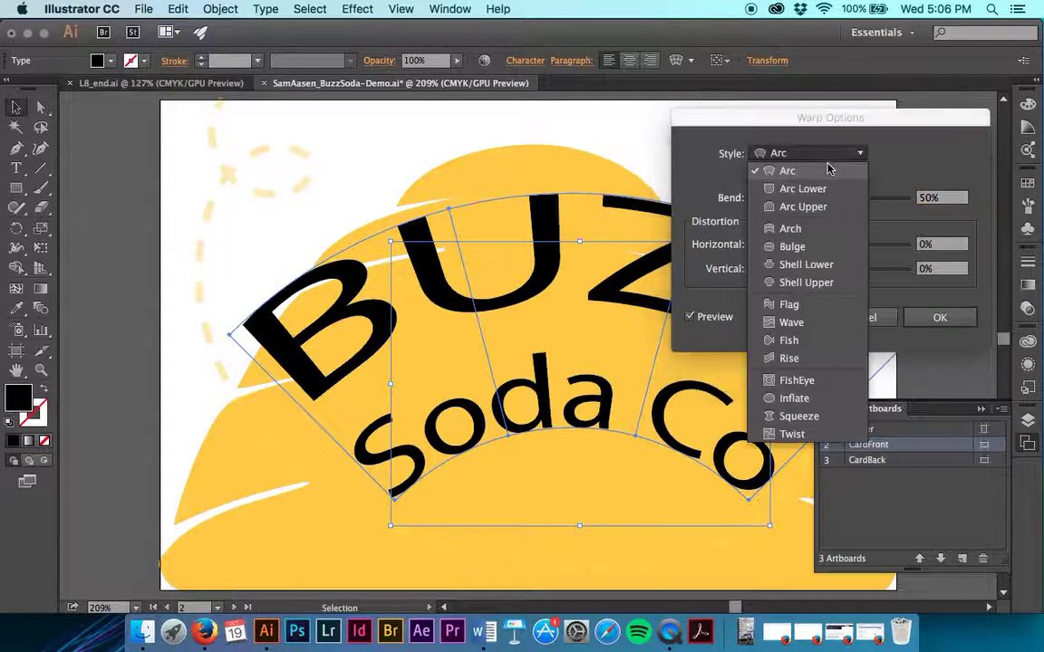
left_click(814, 171)
left_click(814, 154)
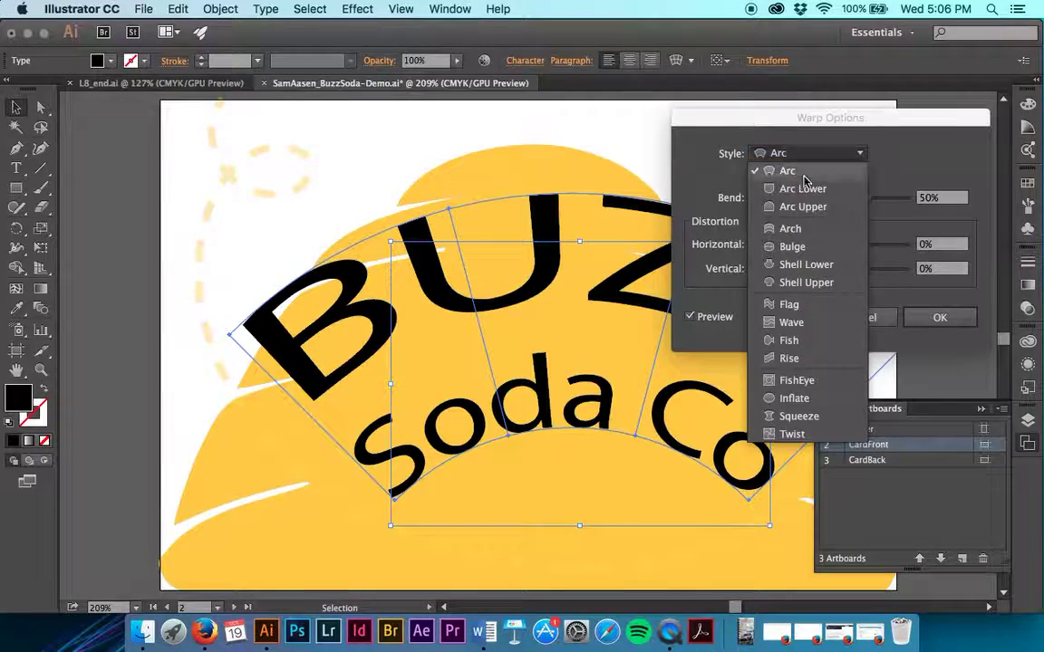
left_click(803, 190)
left_click(814, 154)
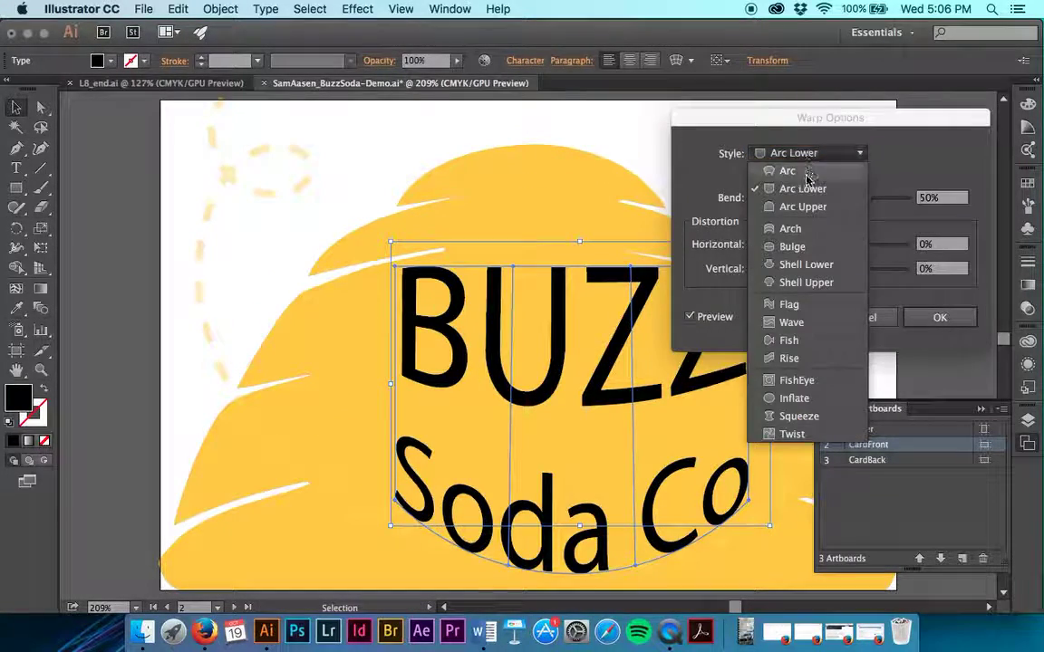
left_click(803, 208)
left_click(814, 154)
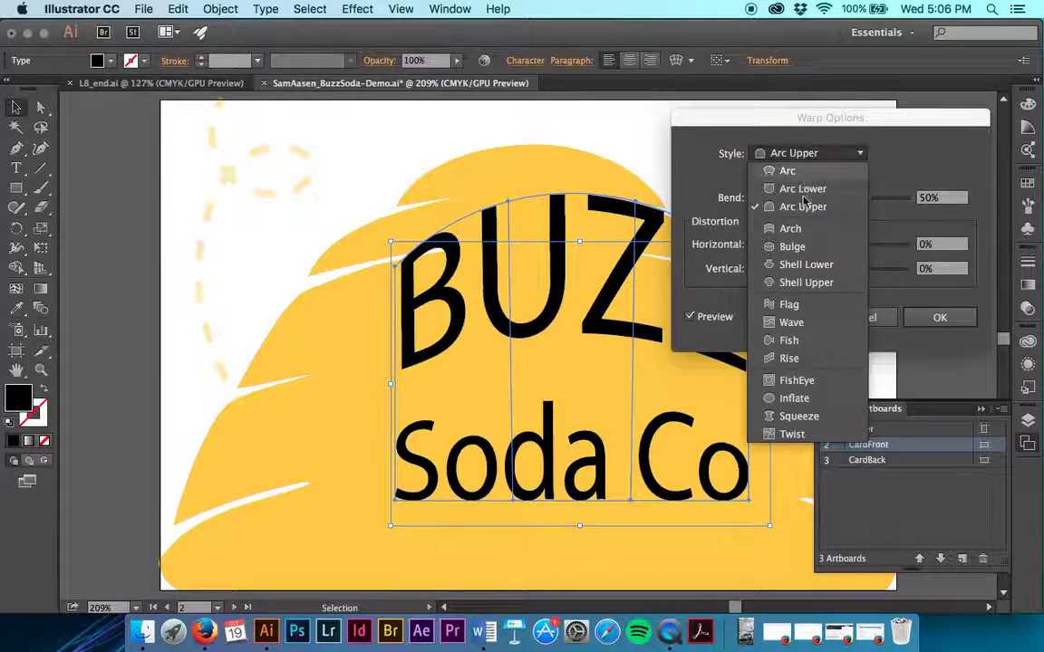
left_click(802, 229)
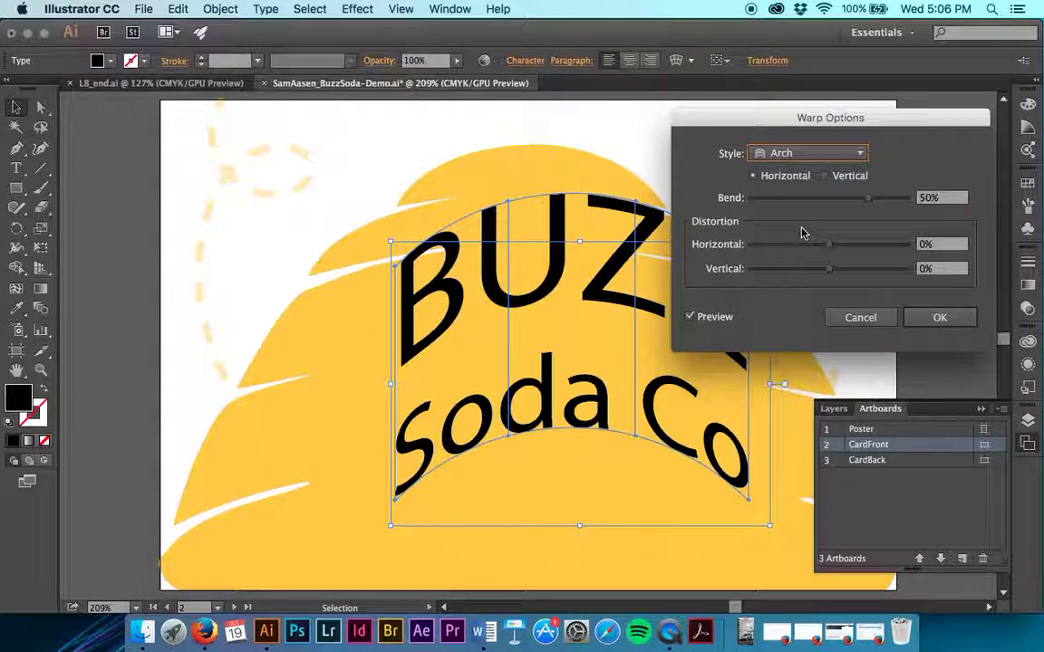
left_click(809, 155)
left_click(802, 283)
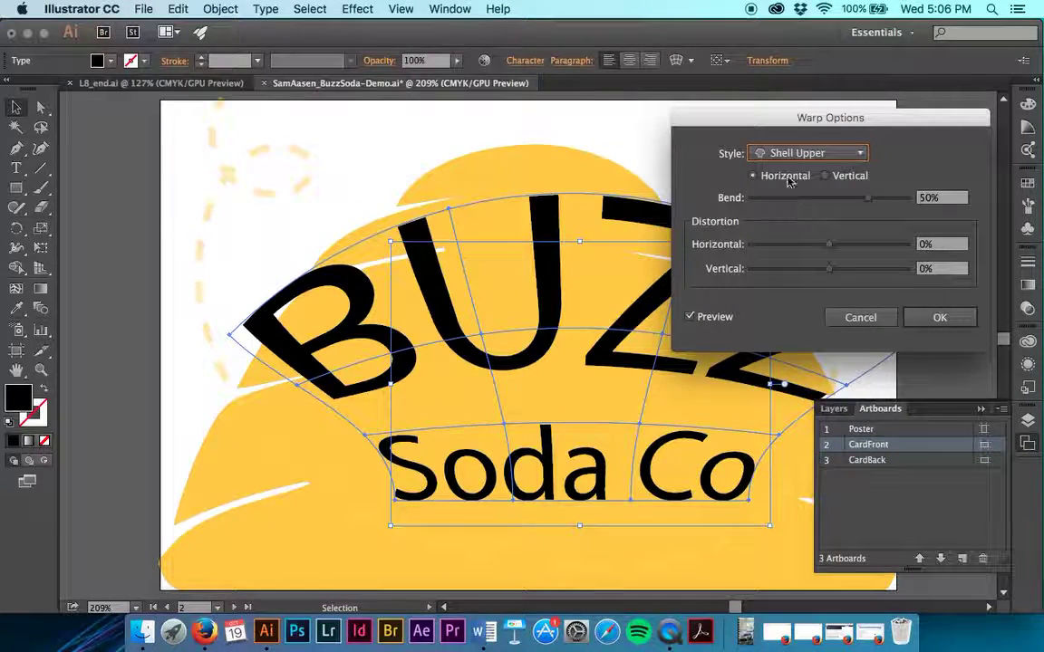
Try the Fish warp style with 38% horizontal and -18% vertical distortion, and cancel the warp.
left_click(791, 158)
left_click(788, 340)
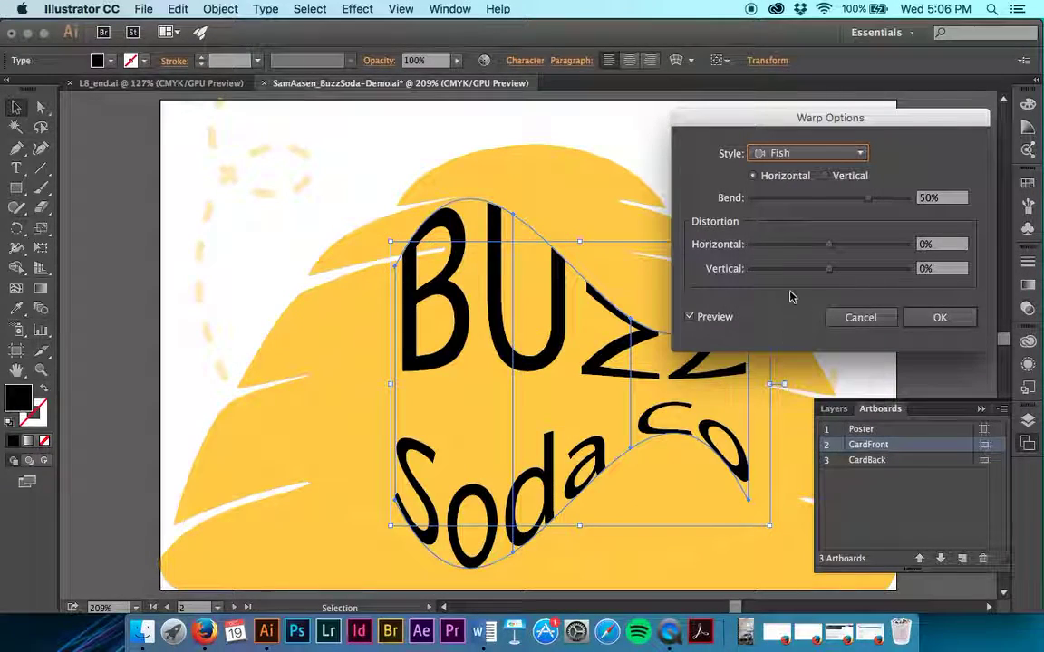
left_click_drag(829, 245, 816, 270)
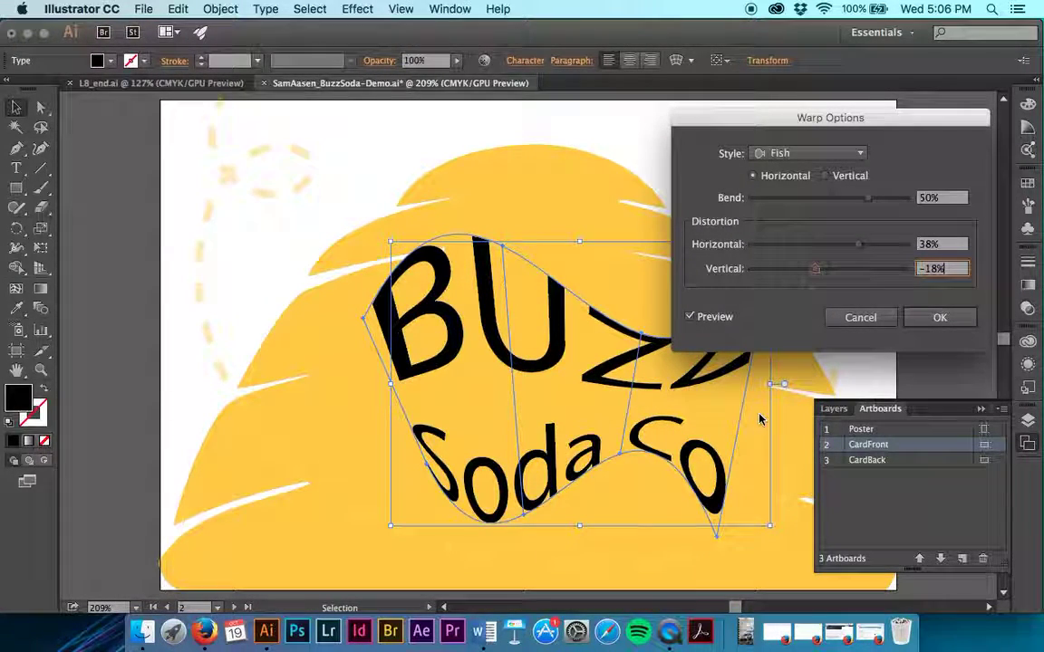
left_click(858, 318)
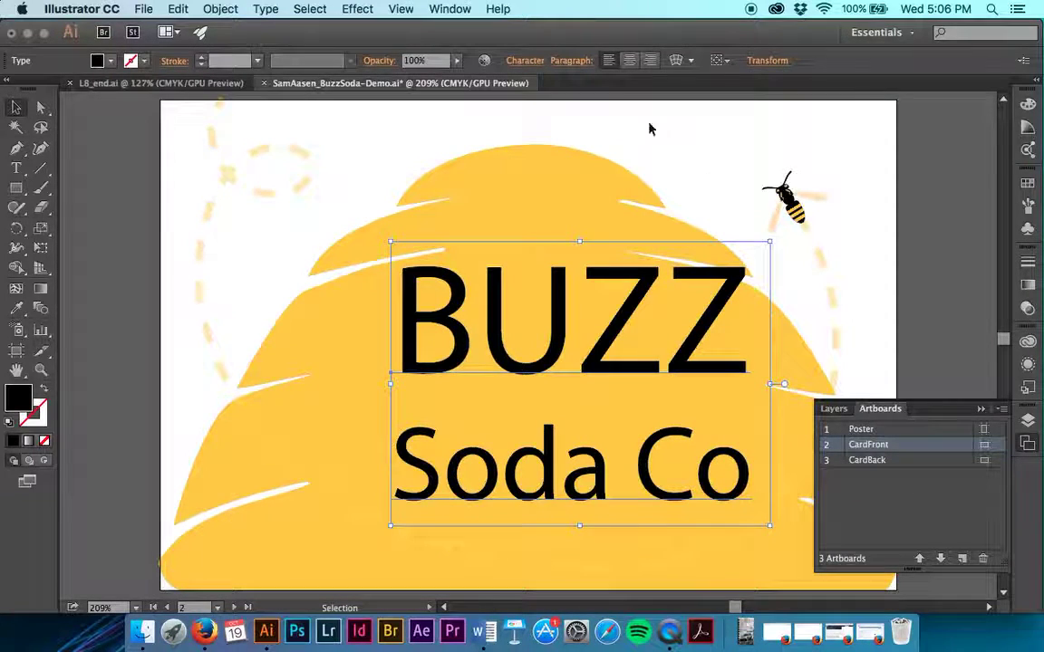
Apply a horizontal Arc envelope warp with a 24% bend to the "BUZZ Soda Co" text.
left_click(676, 61)
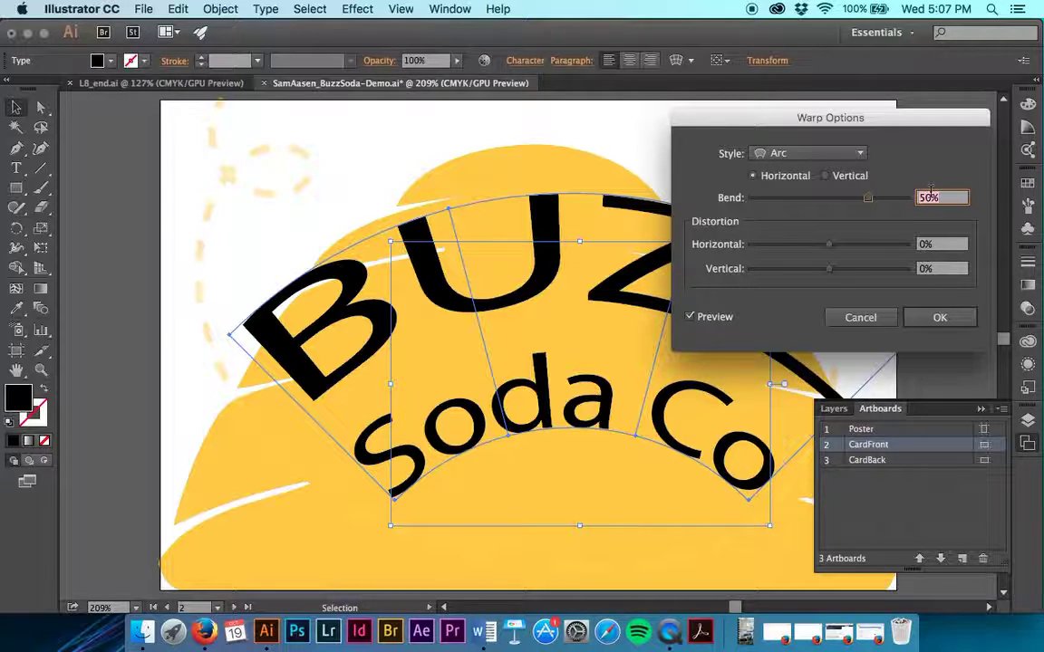
type("24")
key("Tab")
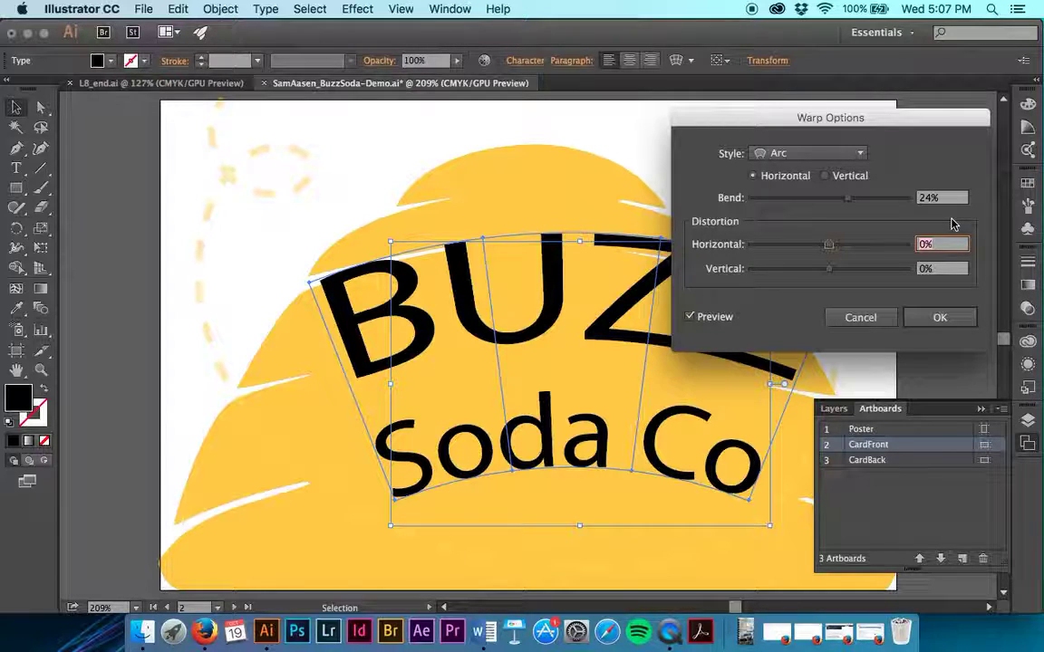
left_click(932, 323)
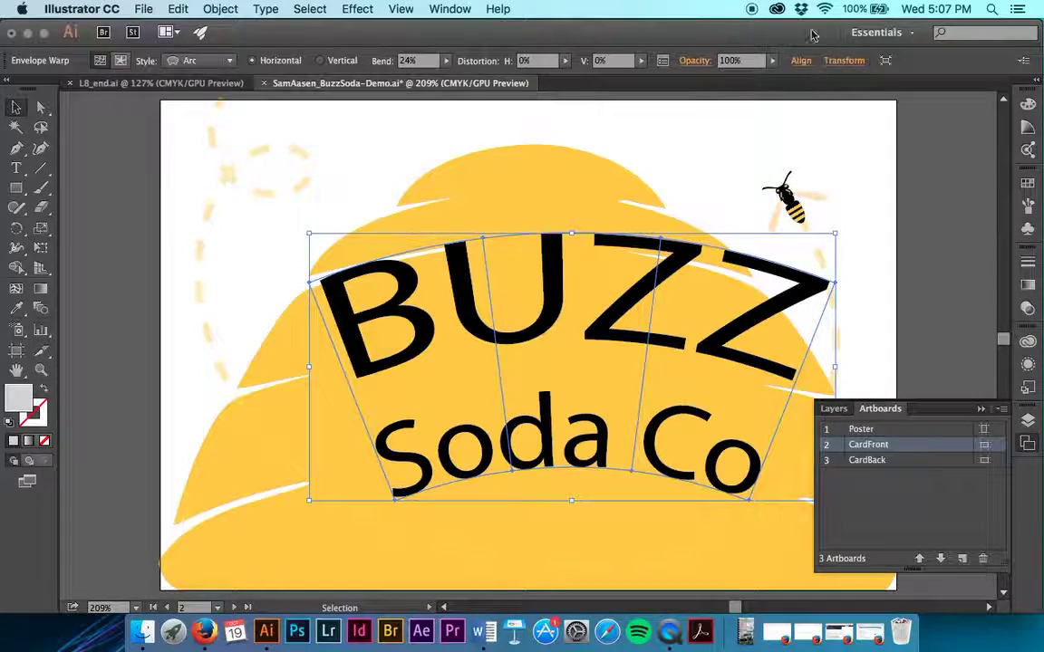
Edit the contents of the title's envelope and set the leading of the "Soda Co" line to 50 pt.
left_click(122, 61)
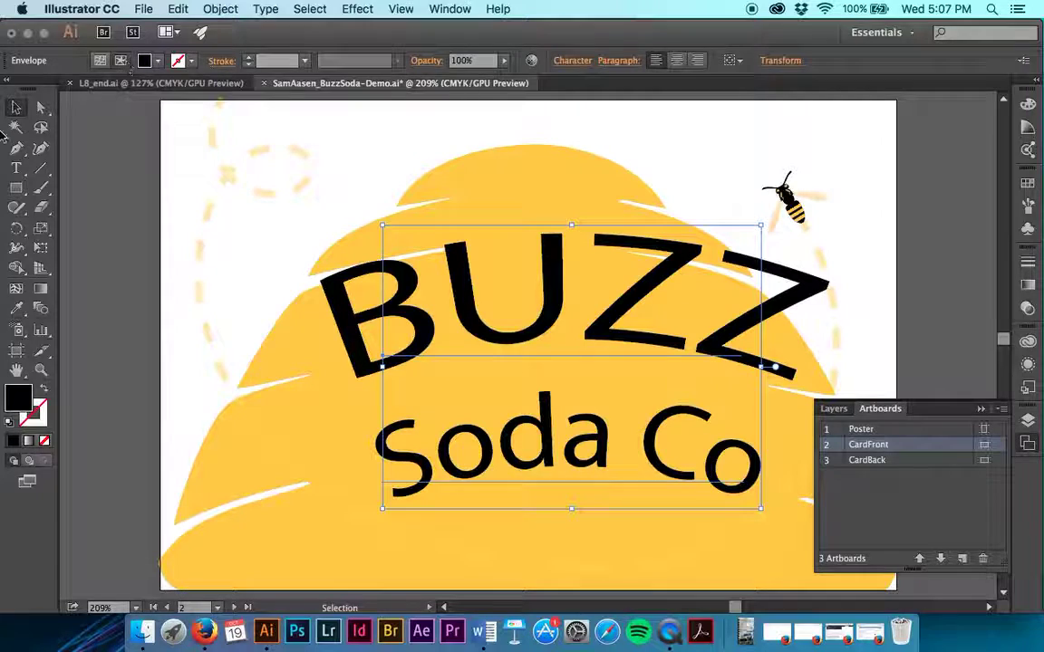
left_click(18, 172)
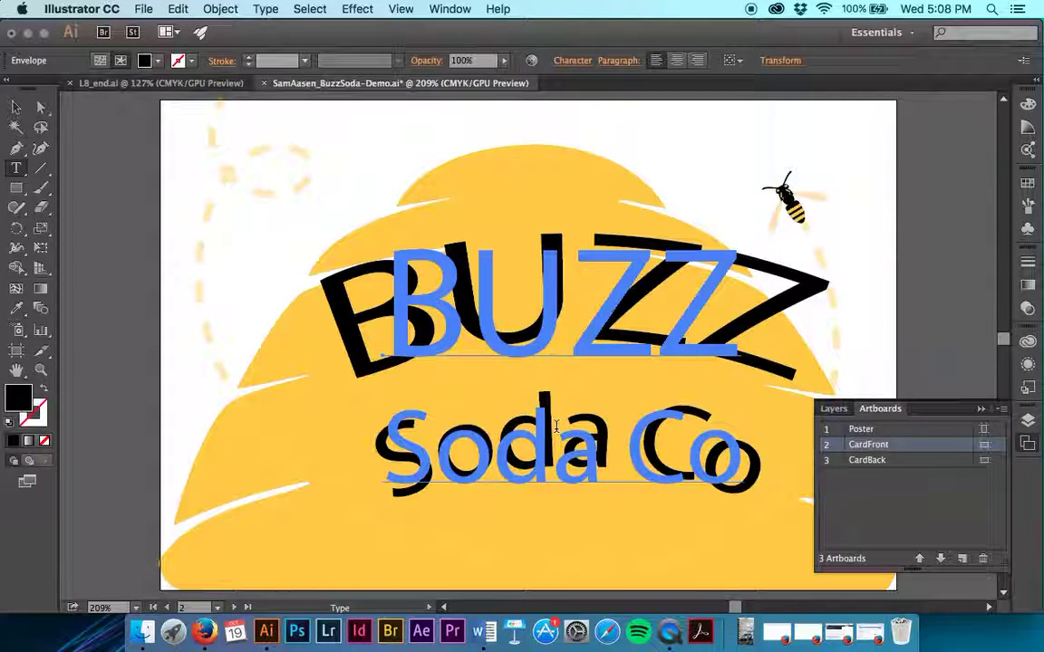
left_click(588, 464)
key("ctrl+a")
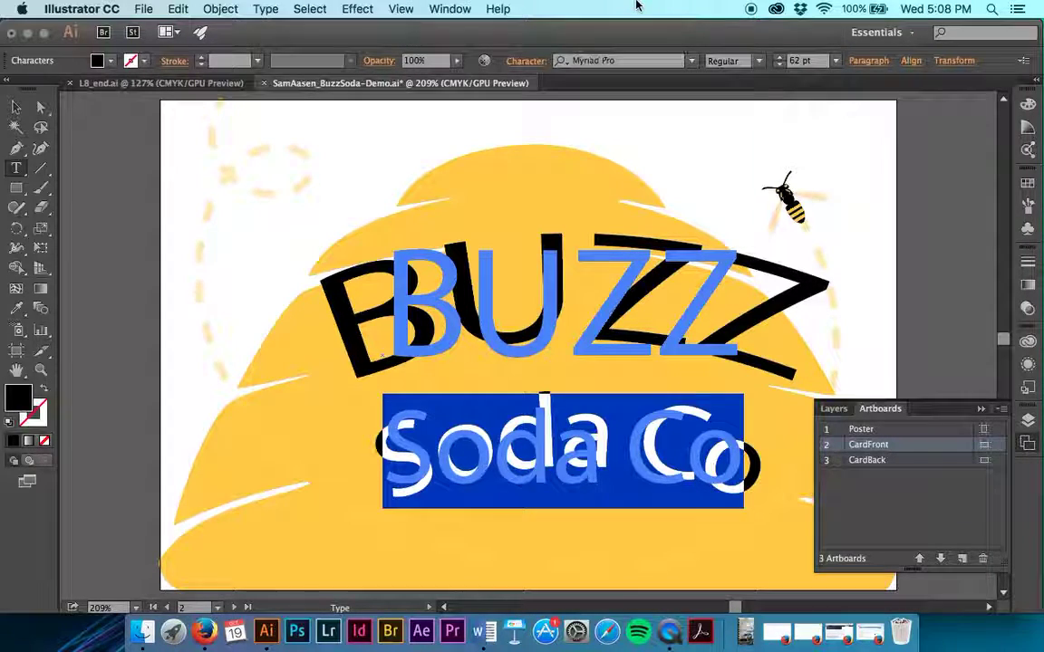
left_click(524, 60)
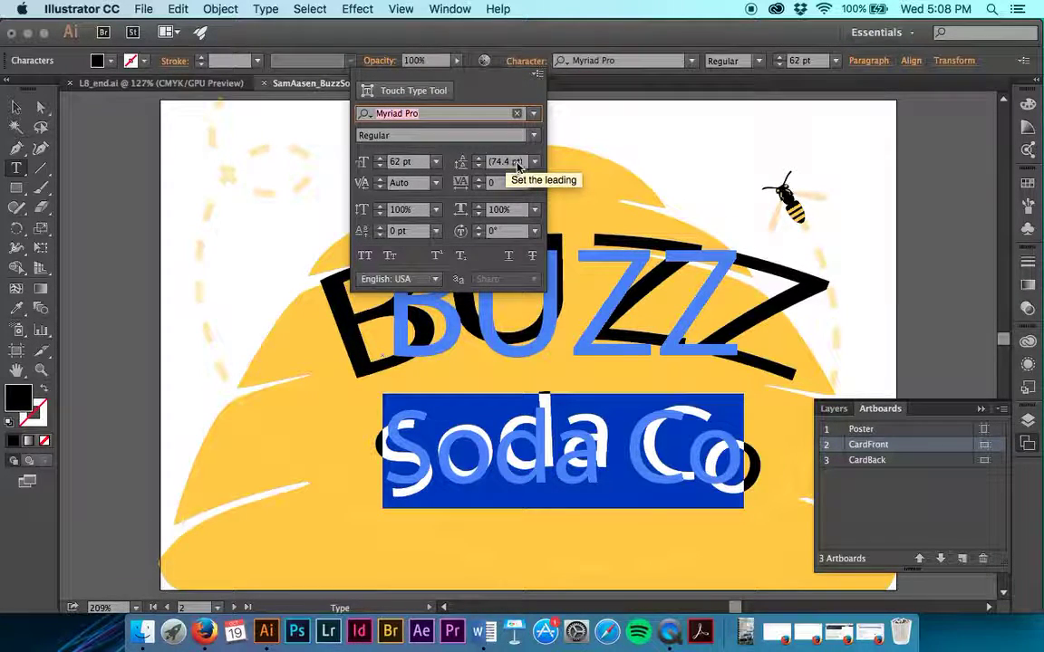
left_click(535, 162)
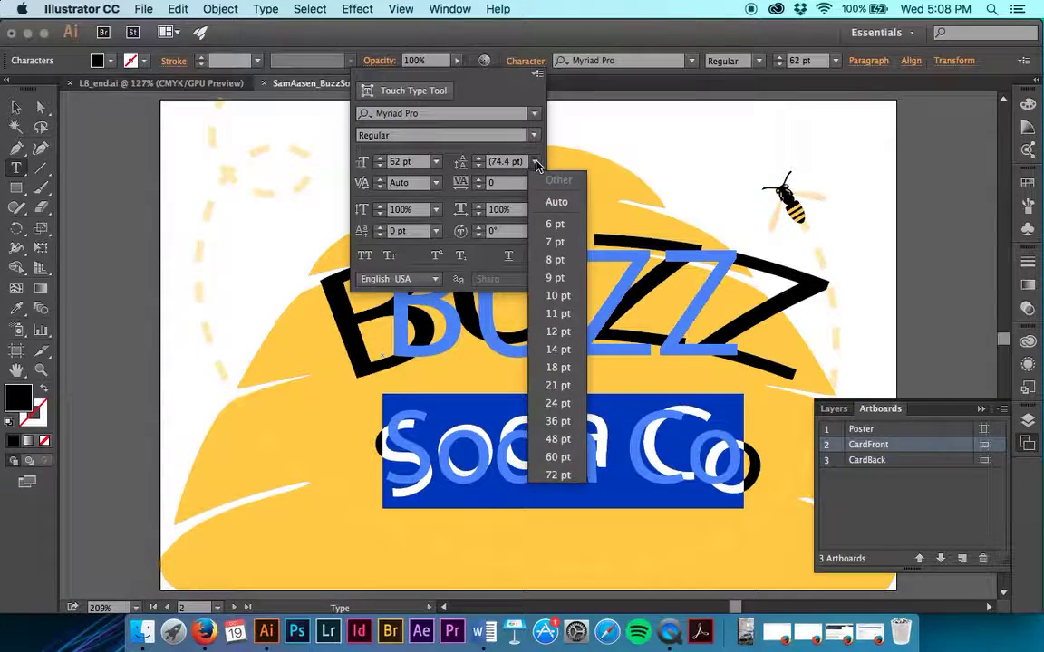
left_click(515, 163)
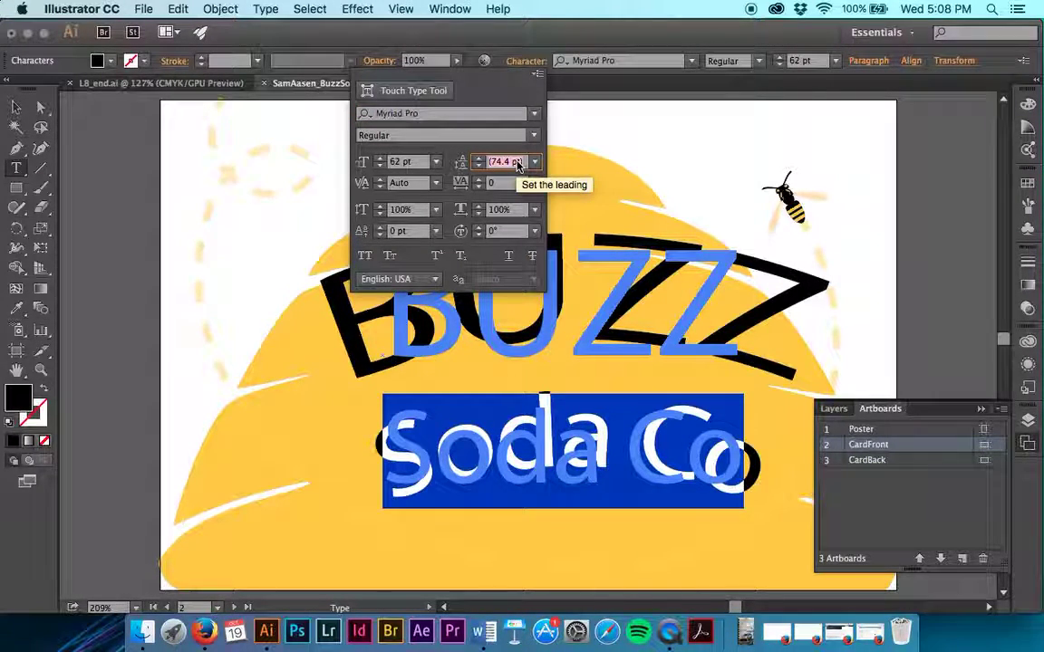
type("50")
key("Tab")
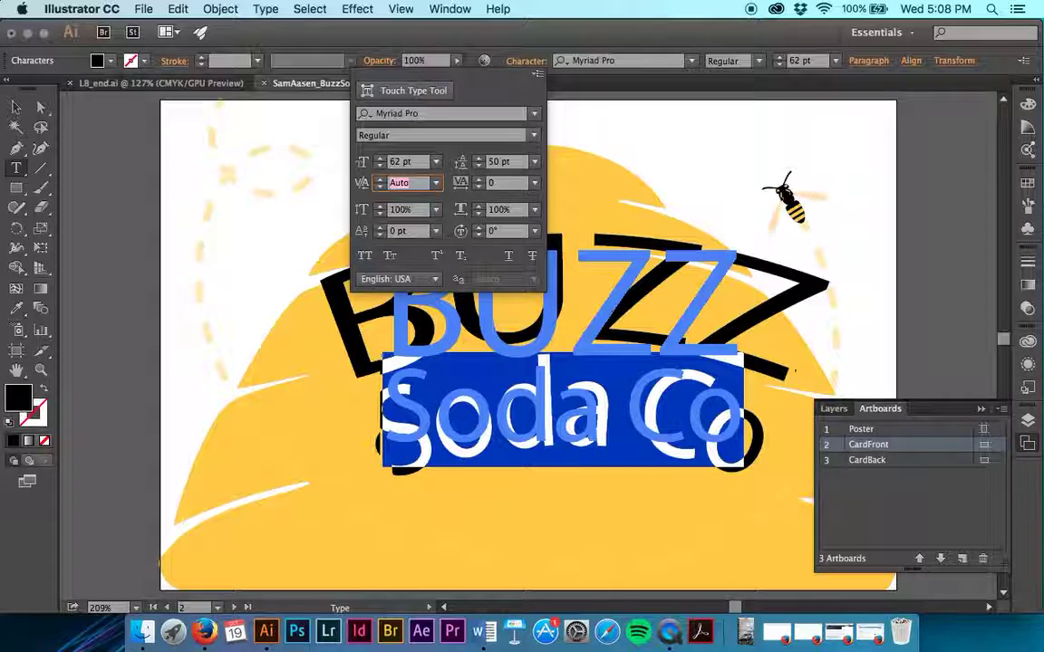
left_click(531, 67)
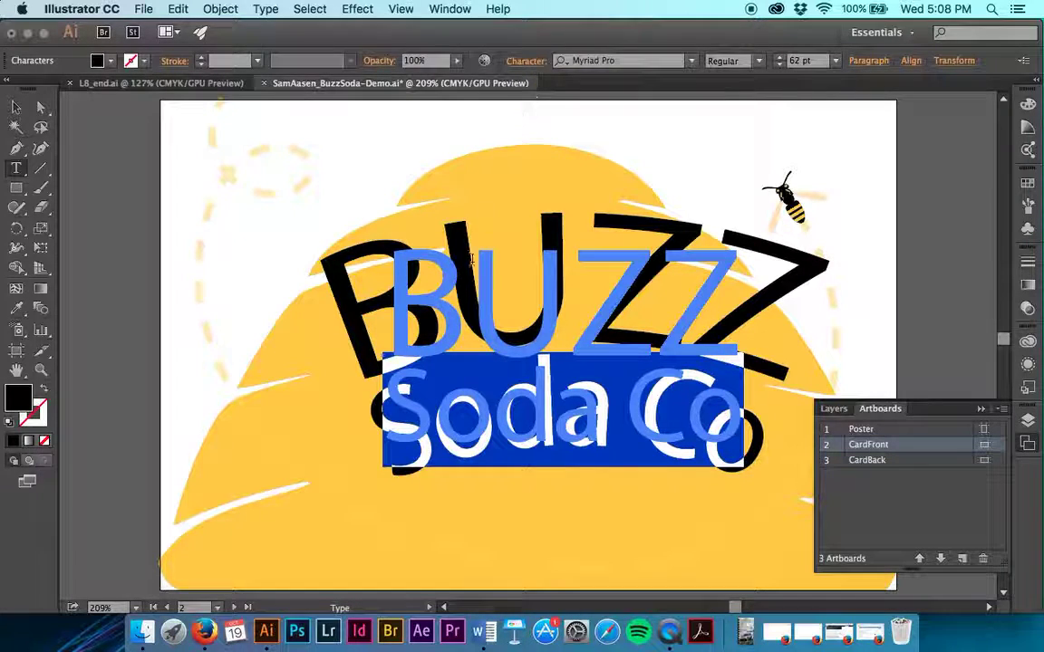
left_click(16, 110)
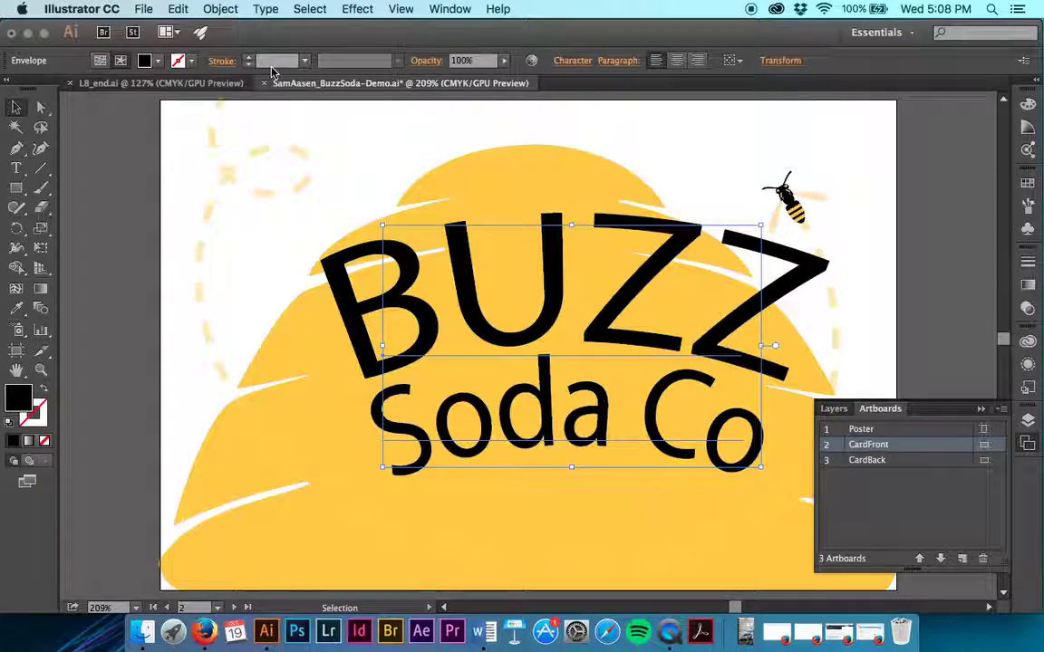
Return to editing the title's envelope and set the Arc warp's bend to 12%.
left_click(100, 64)
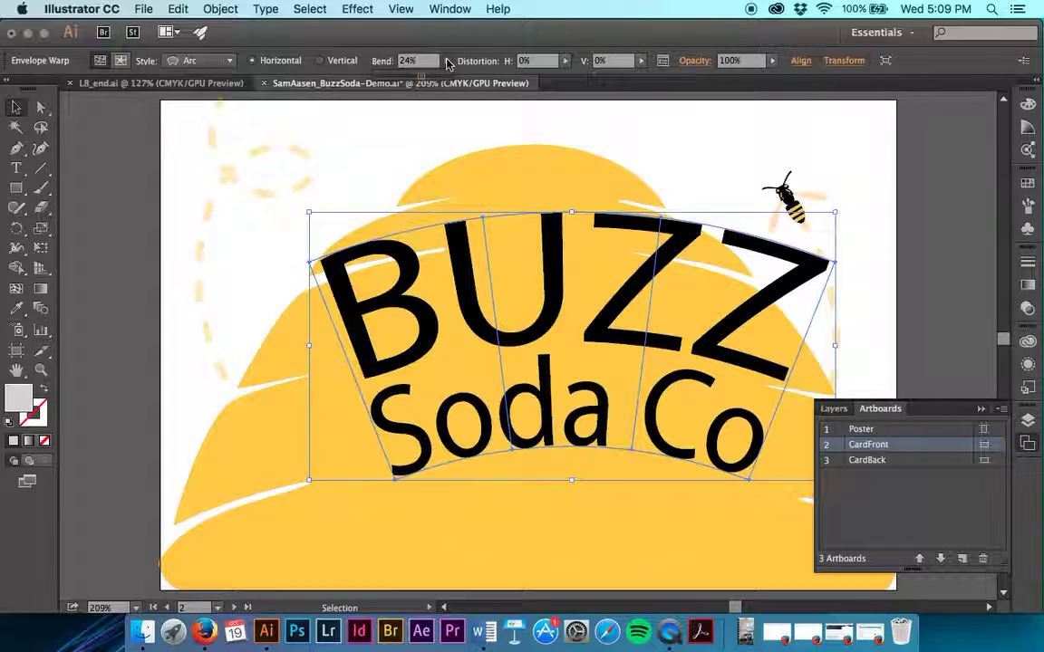
type("6%")
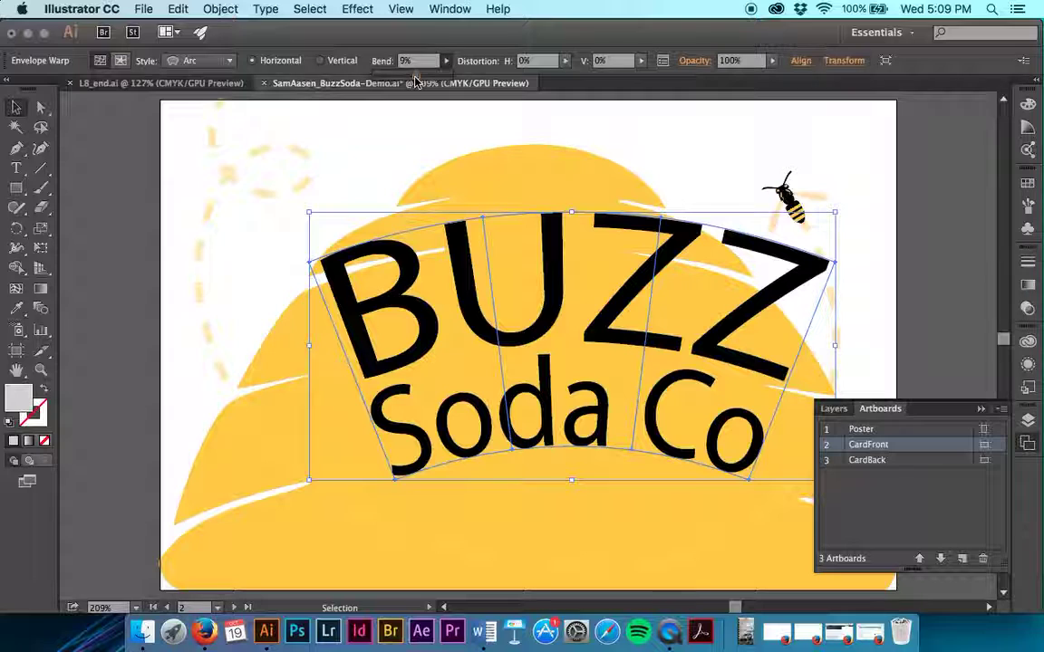
key("Return")
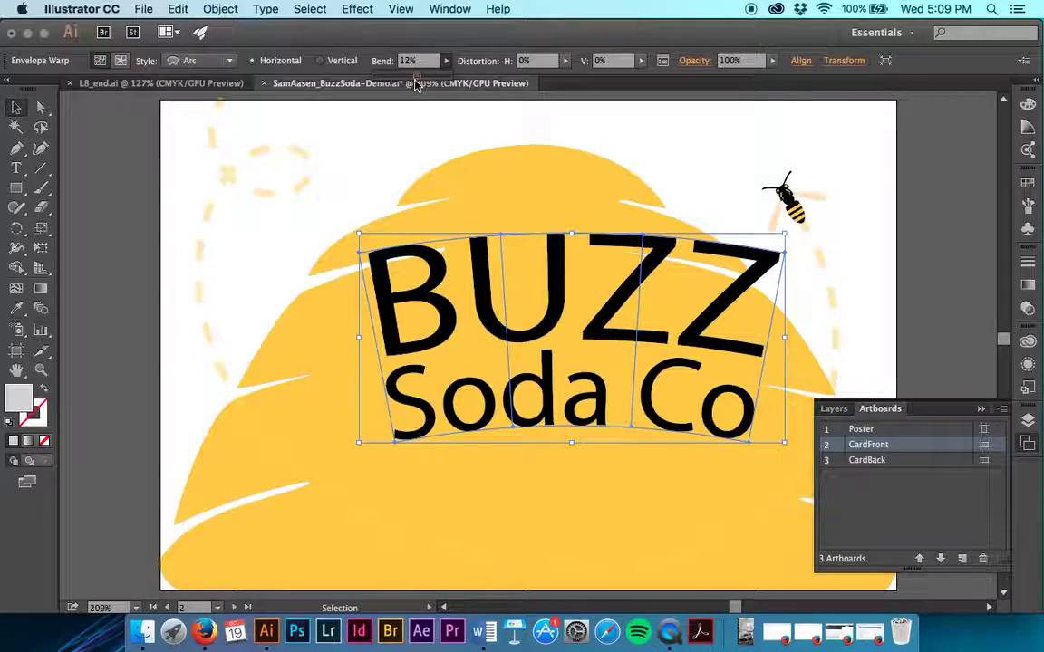
Reposition the warped "BUZZ Soda Co" title in the middle of the beehive, above the lower curve of the bee's flight path.
scroll(290, 290, "down", 3)
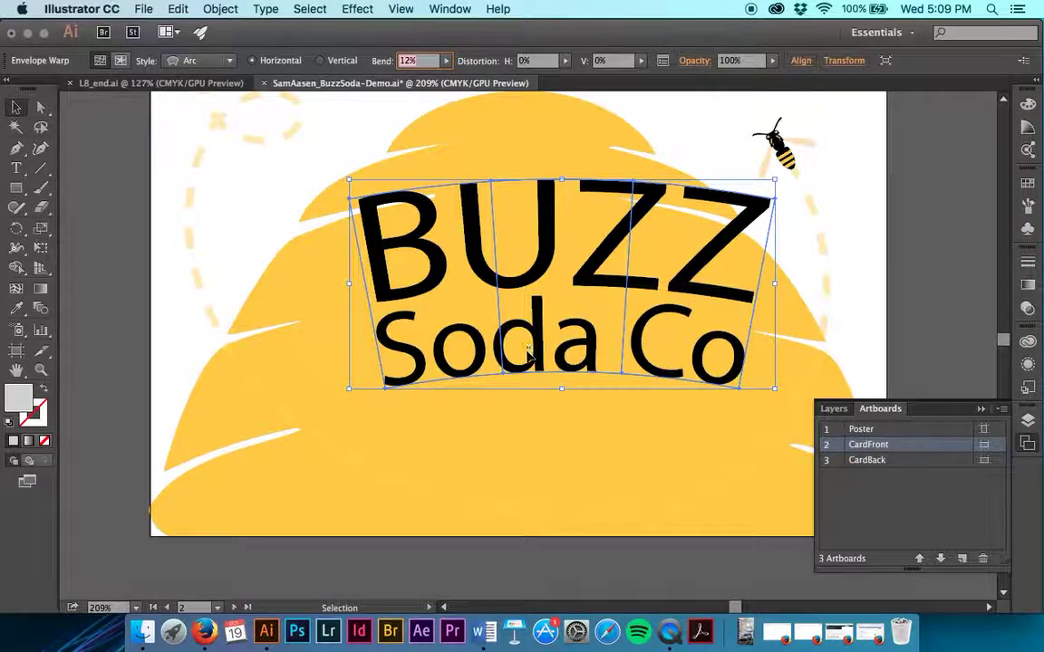
left_click_drag(541, 276, 513, 353)
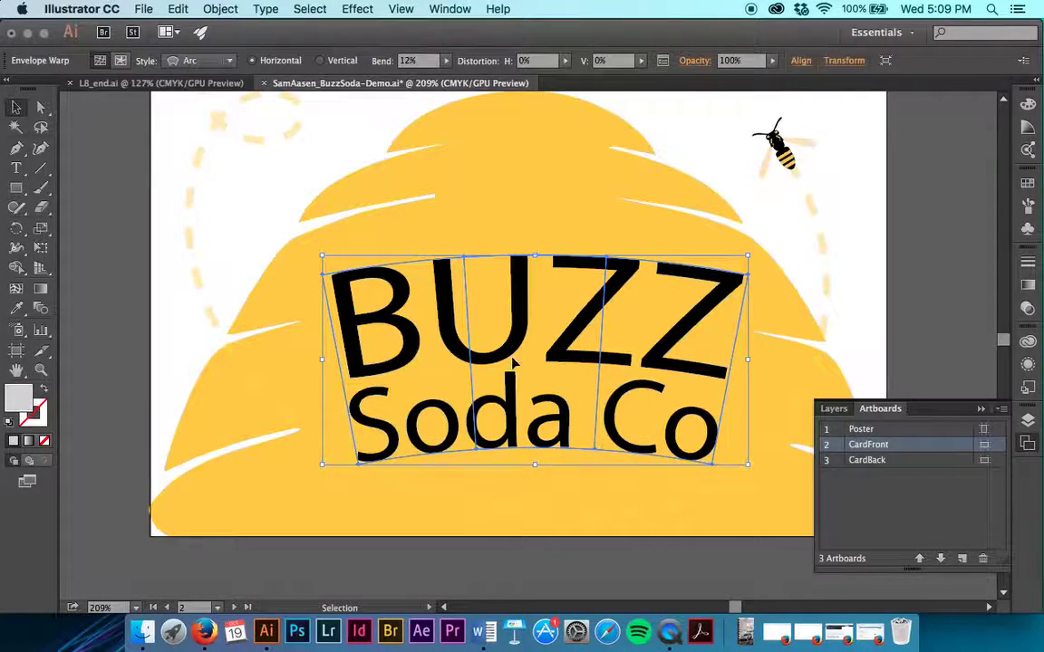
left_click(520, 498)
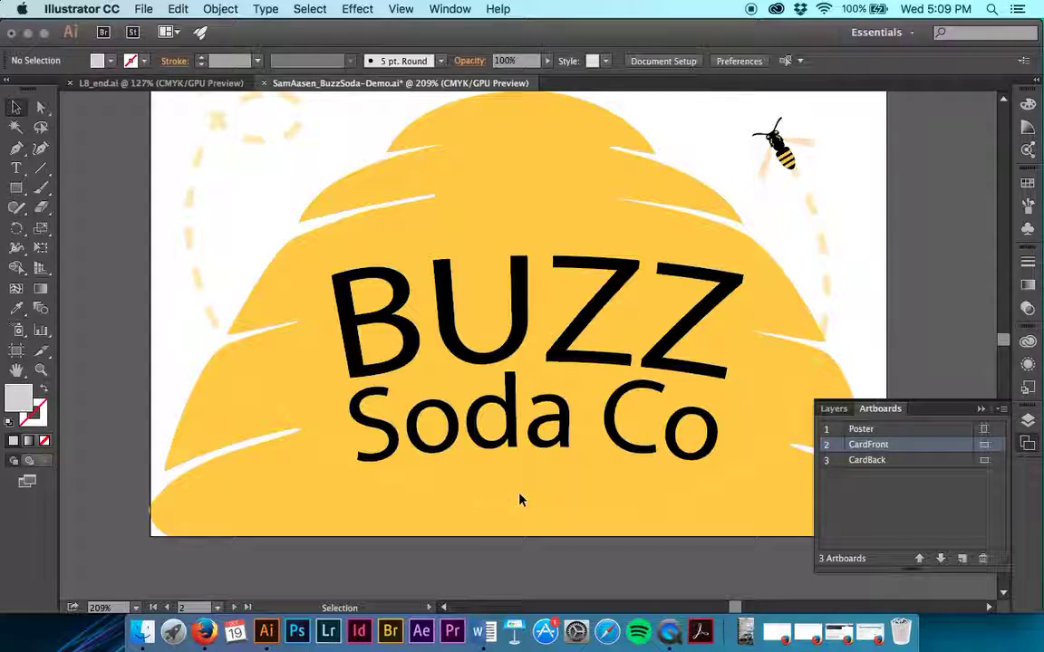
left_click(514, 511)
scroll(512, 513, "up", 3)
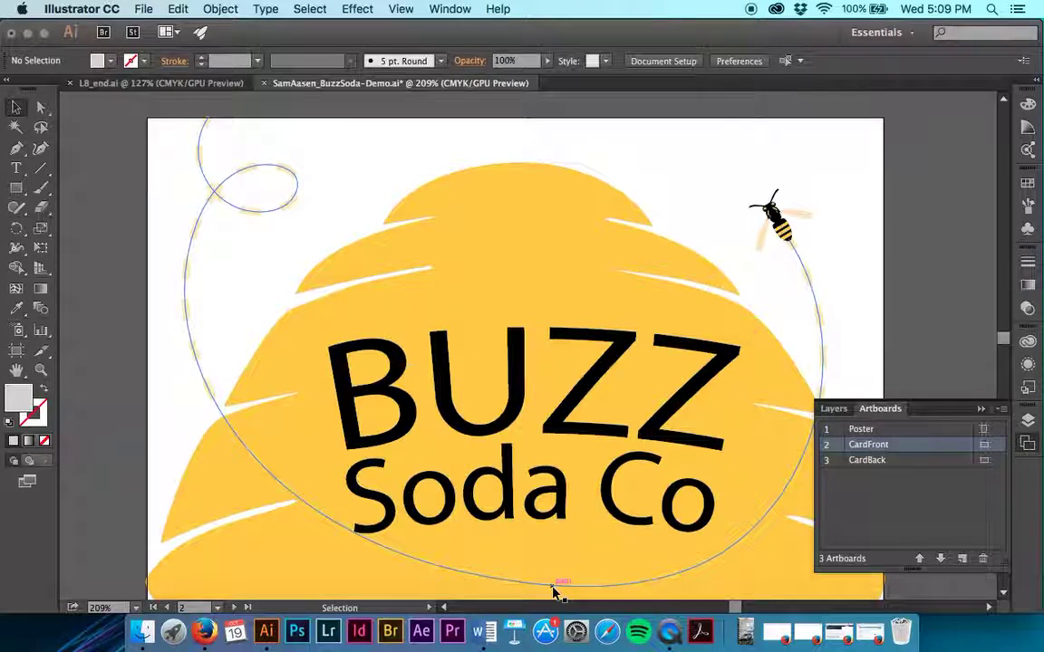
scroll(553, 591, "down", 5)
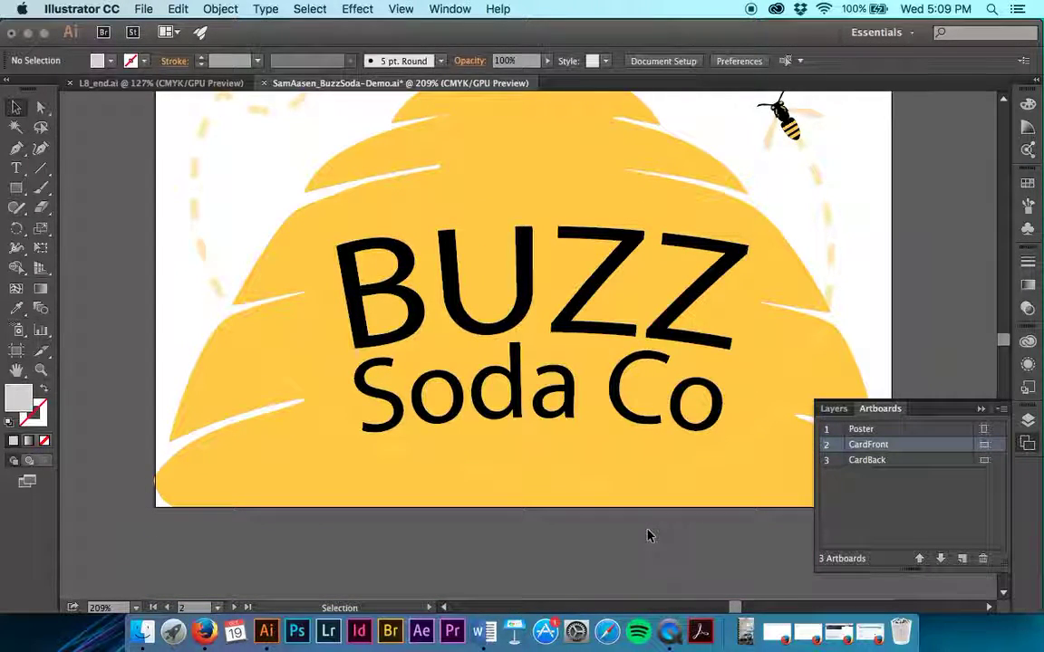
left_click_drag(633, 399, 633, 364)
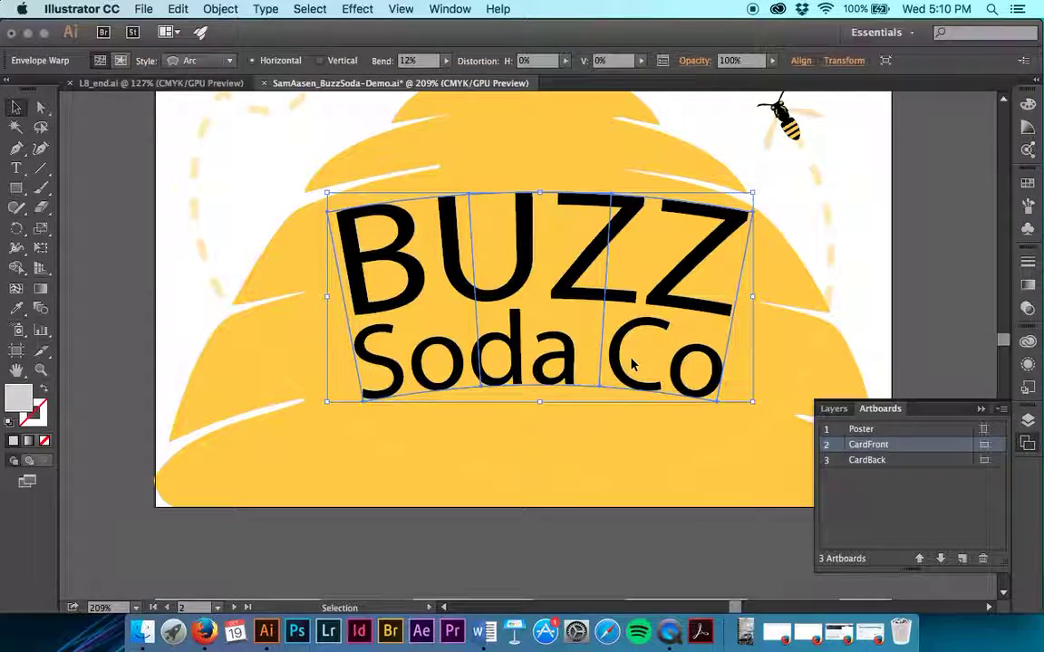
left_click(610, 413)
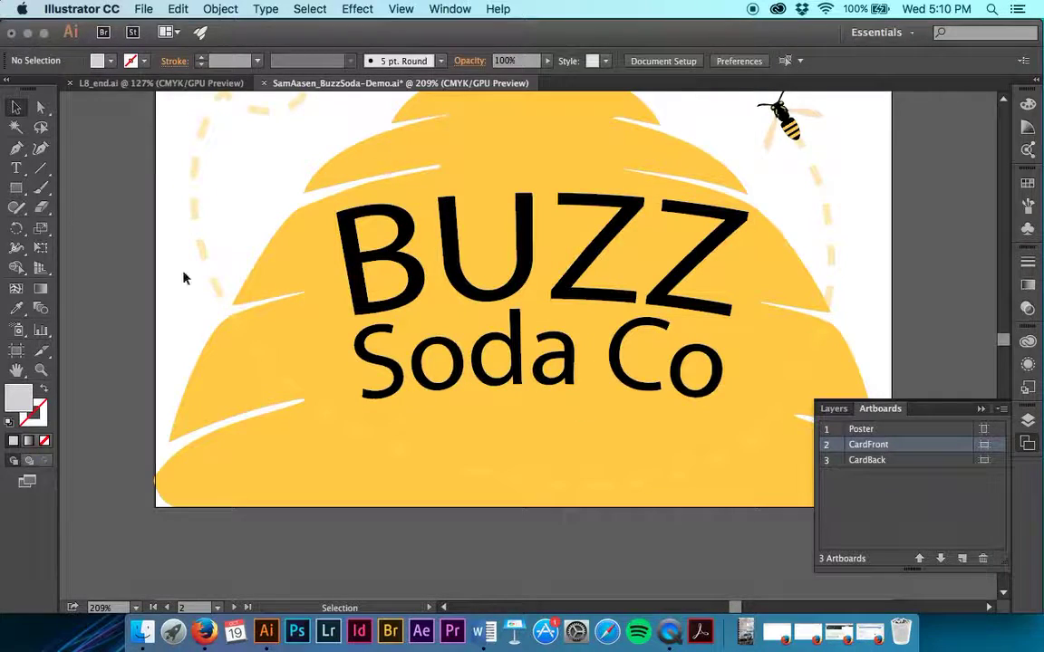
Copy the bee's dashed flight path and paste the duplicate in front of the original.
left_click(332, 415)
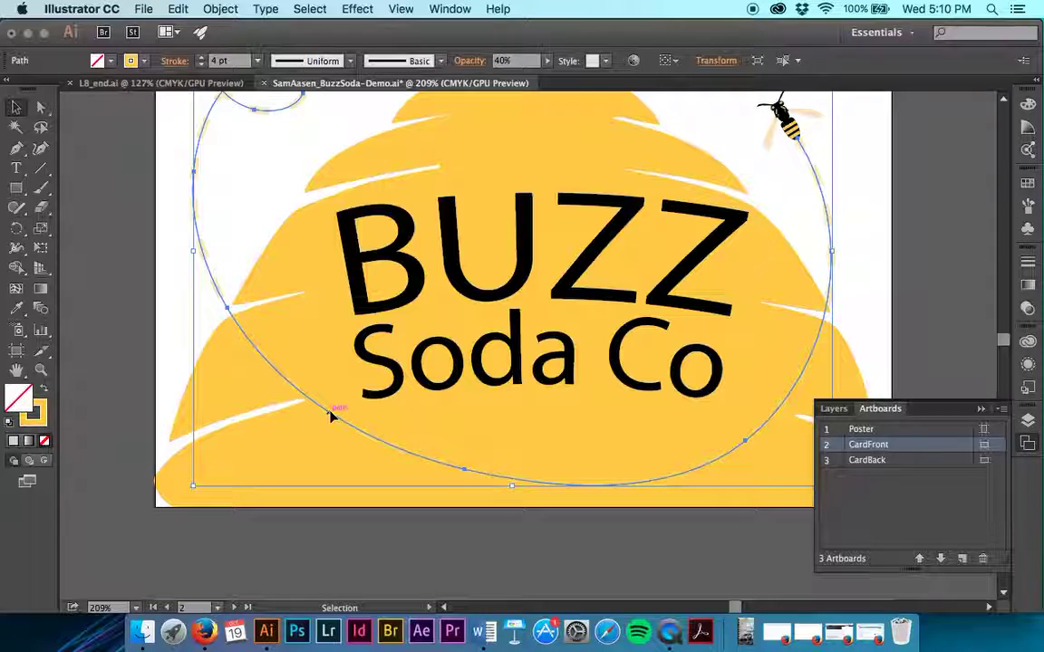
left_click(175, 9)
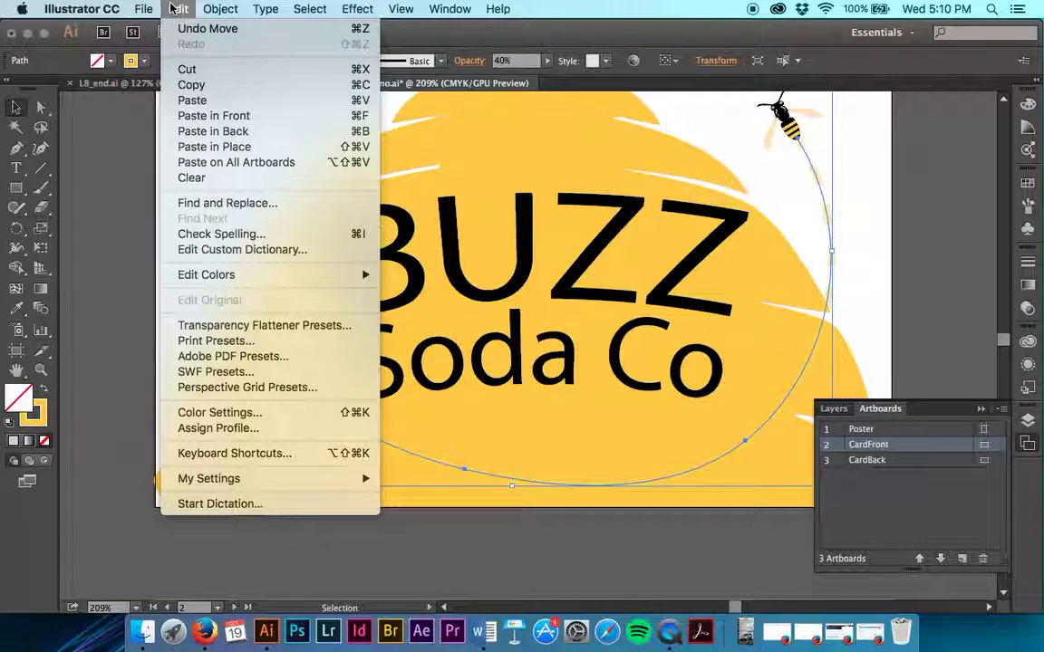
left_click(186, 87)
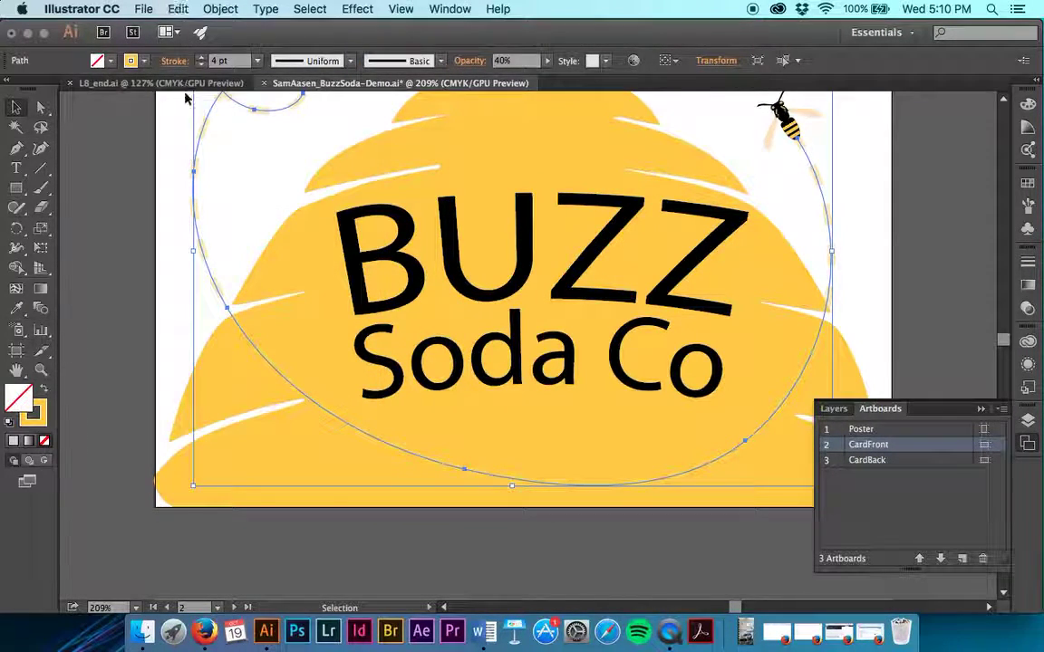
left_click(176, 9)
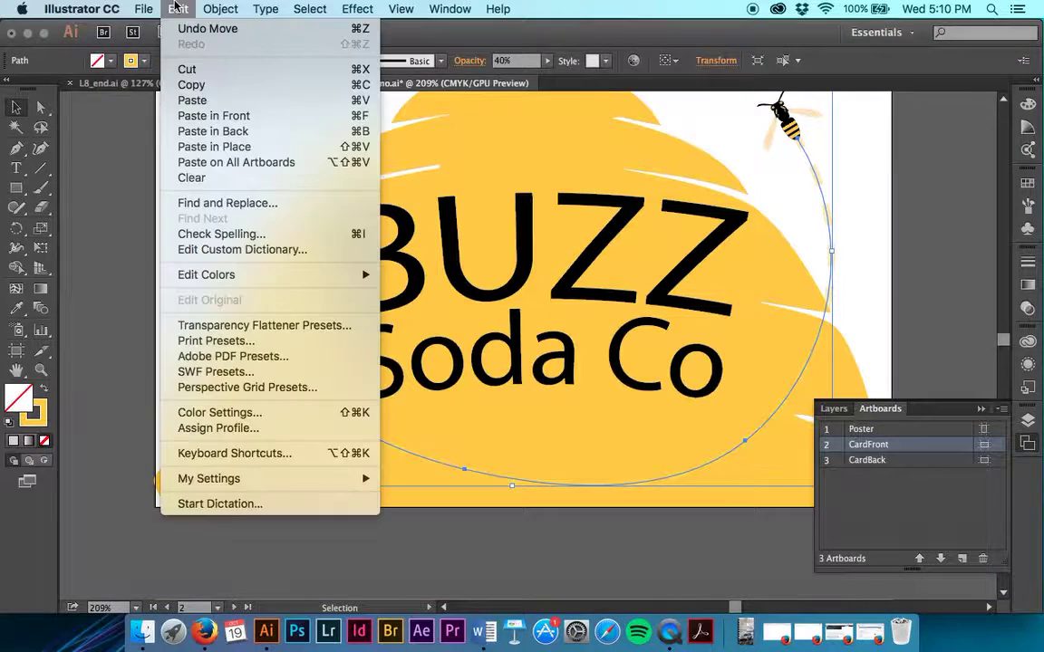
left_click(189, 115)
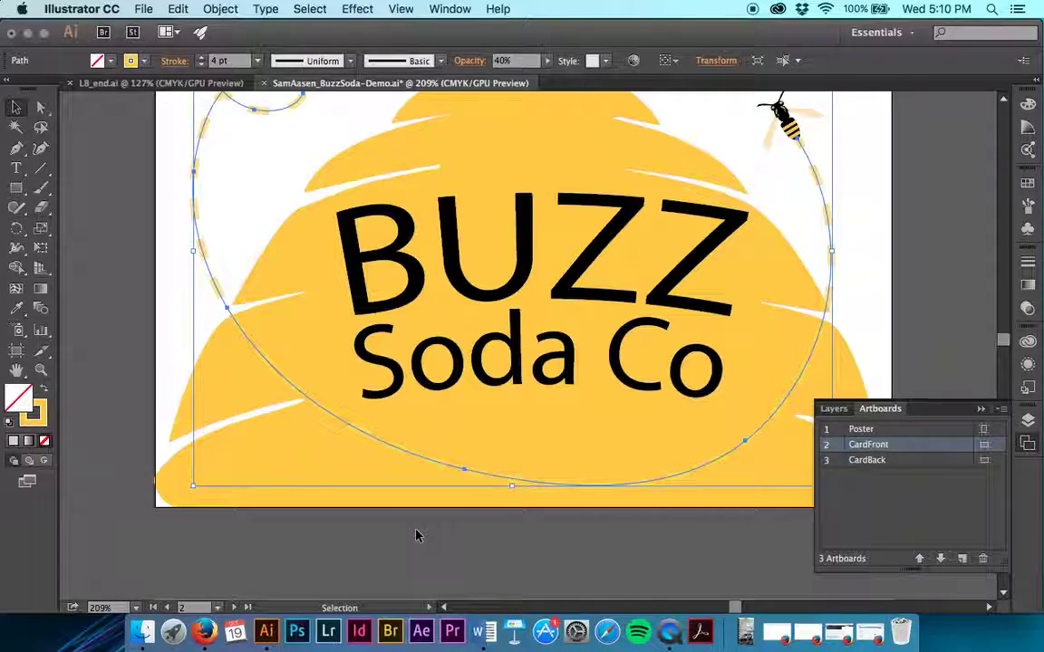
Activate the Type tool, show the Paragraph Styles panel and place it above the Artboards panel.
left_click(16, 169)
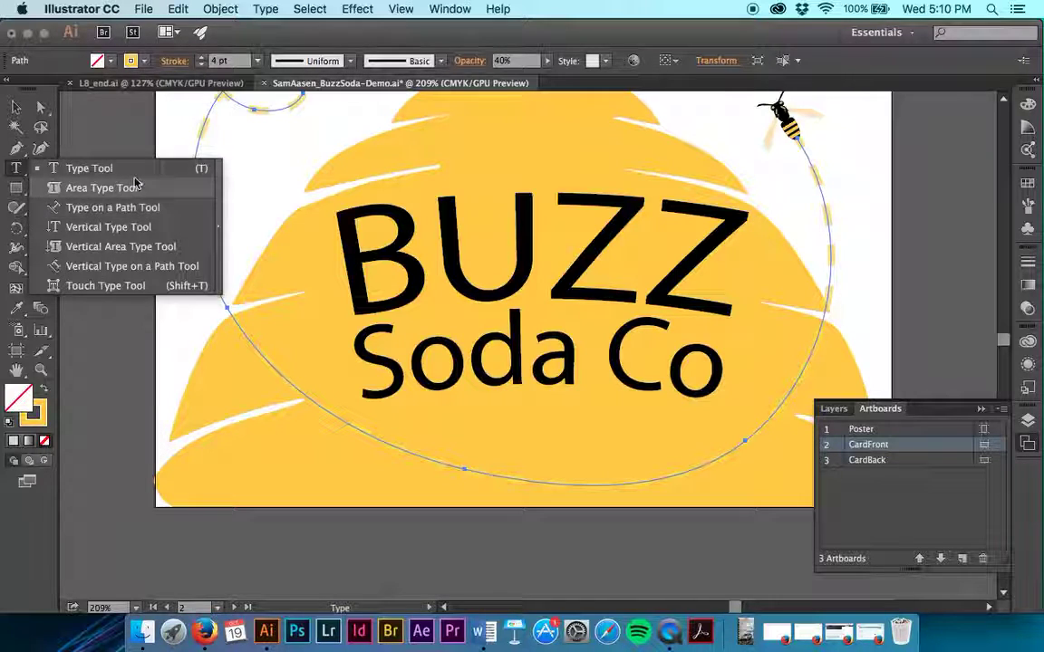
left_click(91, 168)
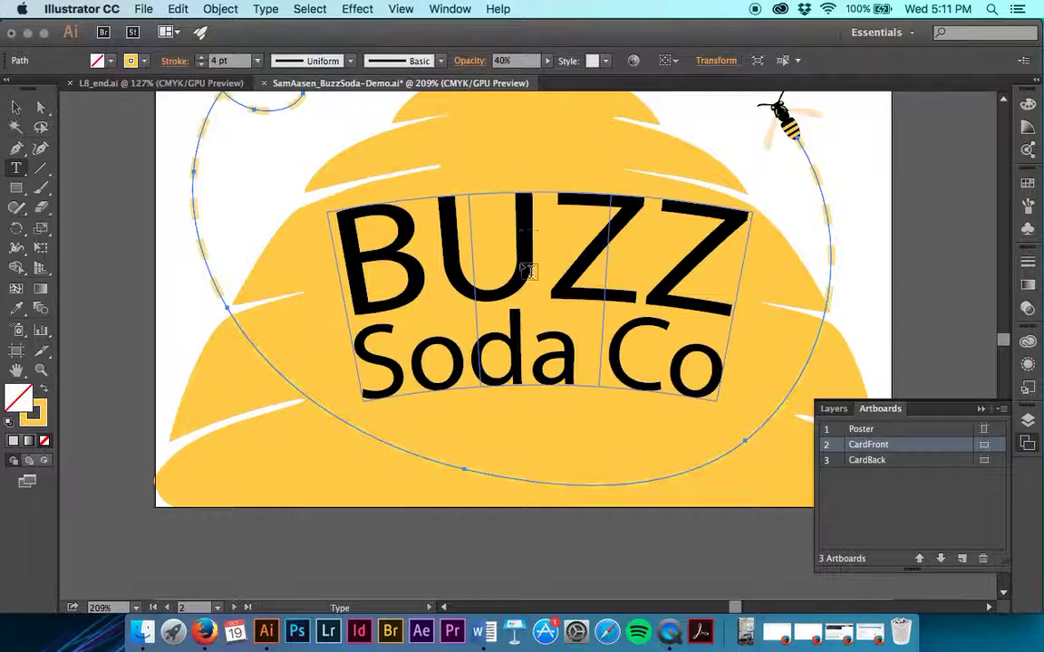
left_click(454, 8)
scroll(519, 471, "down", 5)
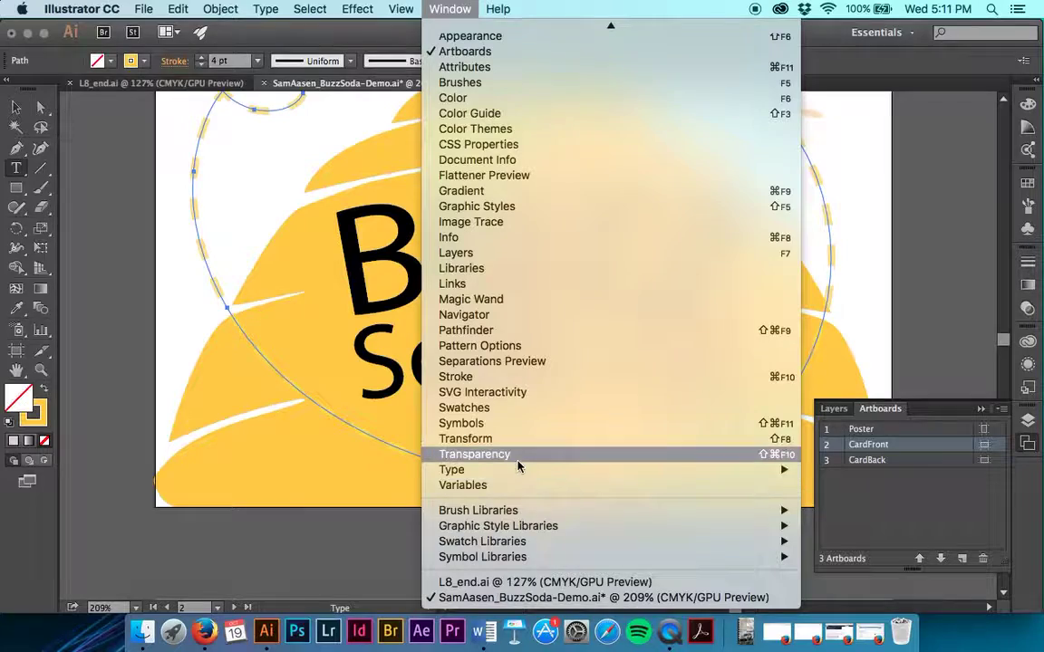
mouse_move(526, 469)
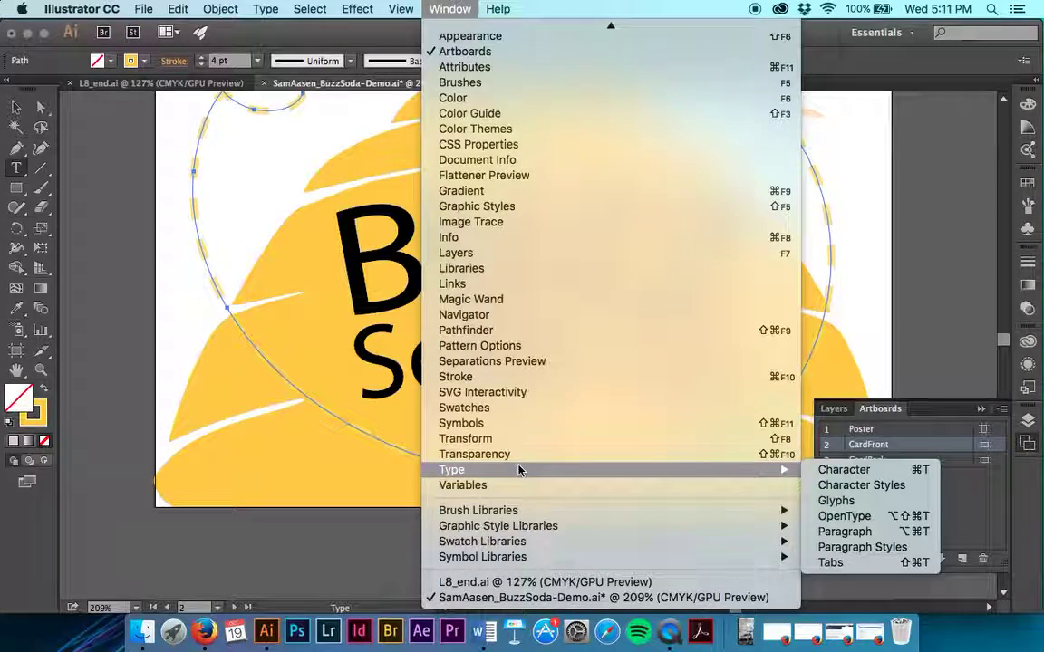
left_click(921, 550)
left_click_drag(637, 460, 917, 199)
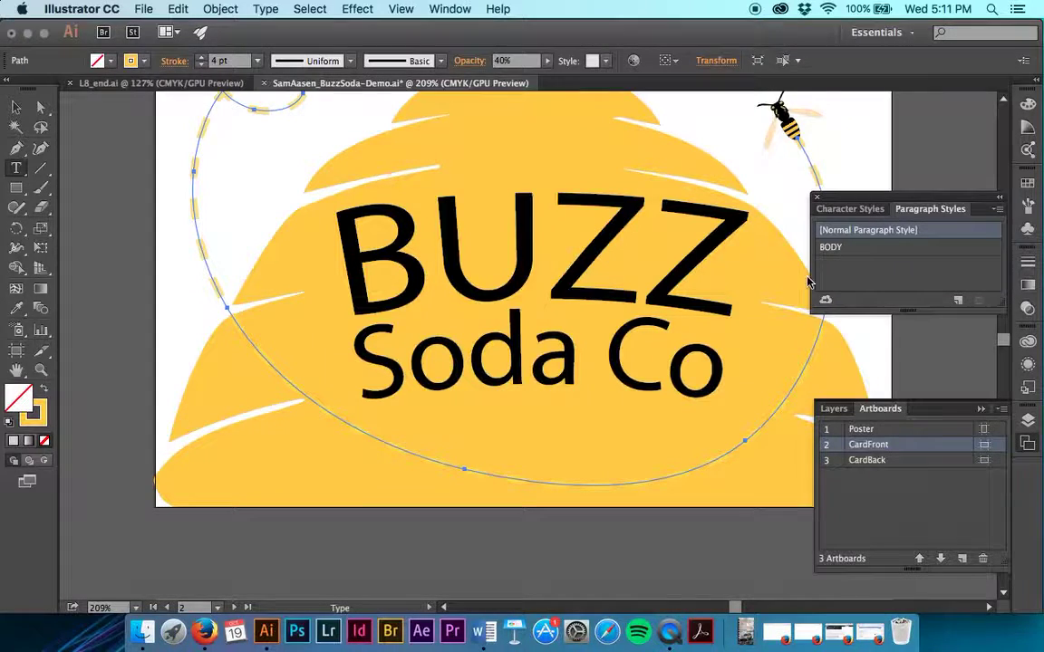
Add the text "Honey Infused Natural Sodas" along the bottom of the duplicated flight path and set its font size to 18 pt.
left_click(489, 470)
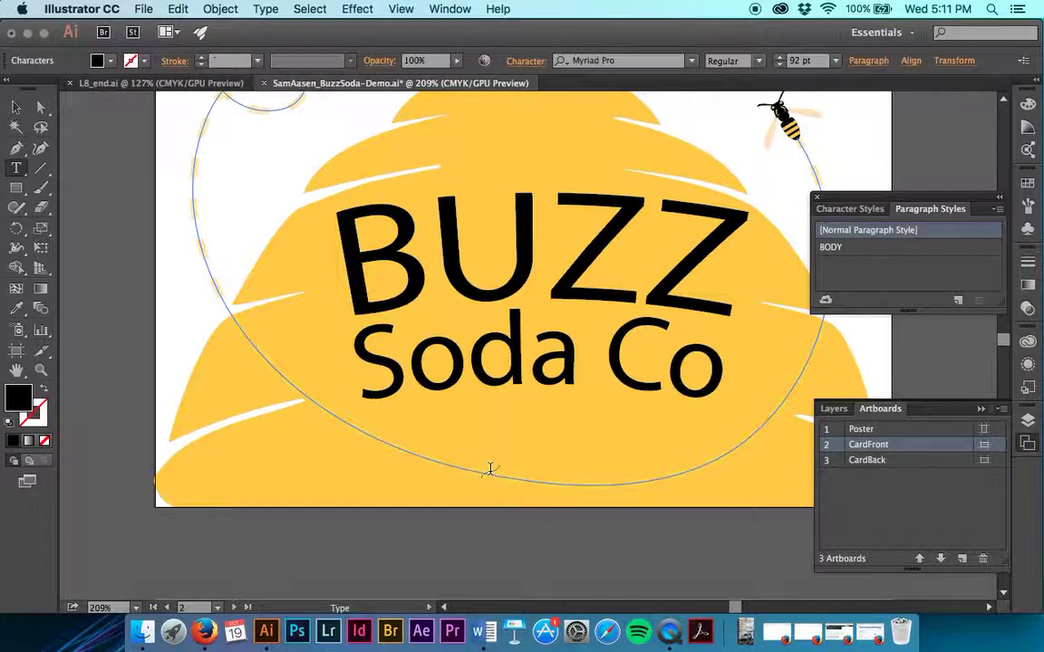
type("Honey")
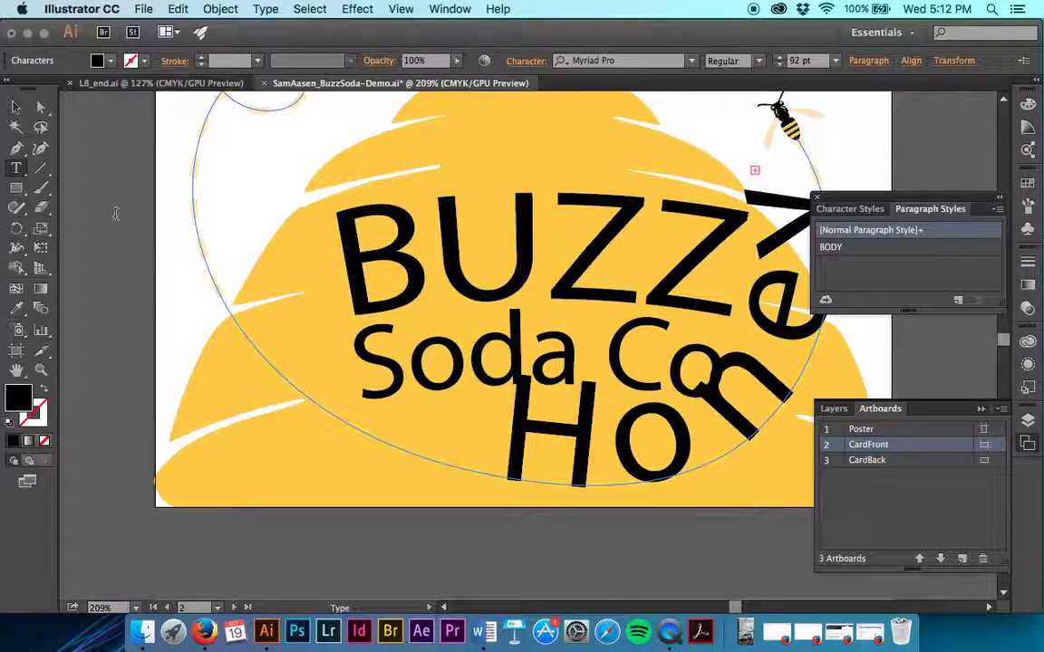
left_click(594, 435)
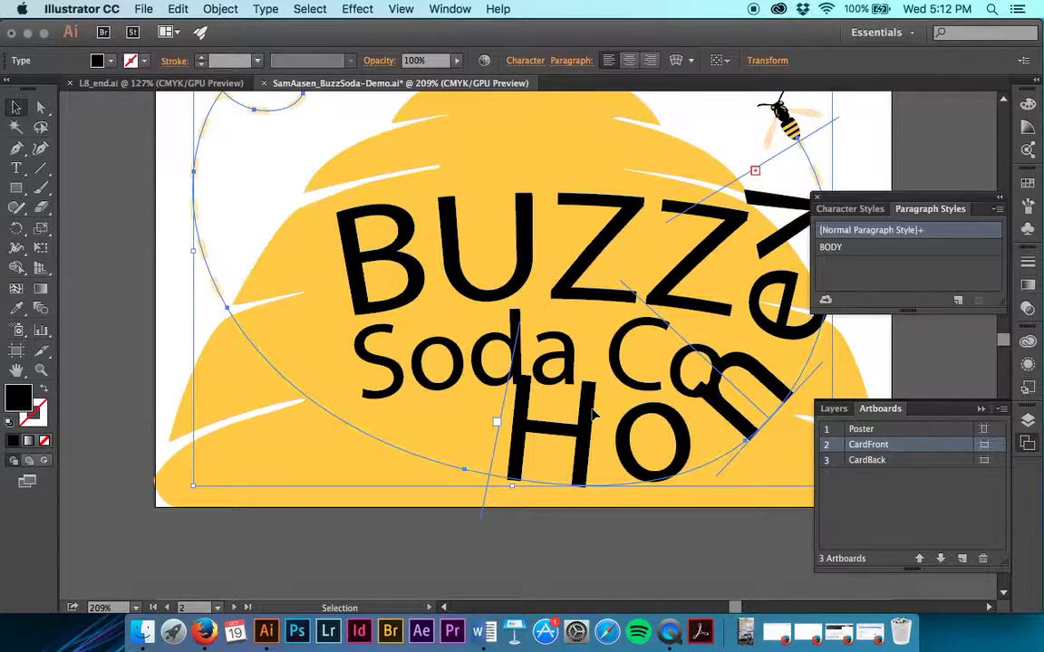
key("super+a")
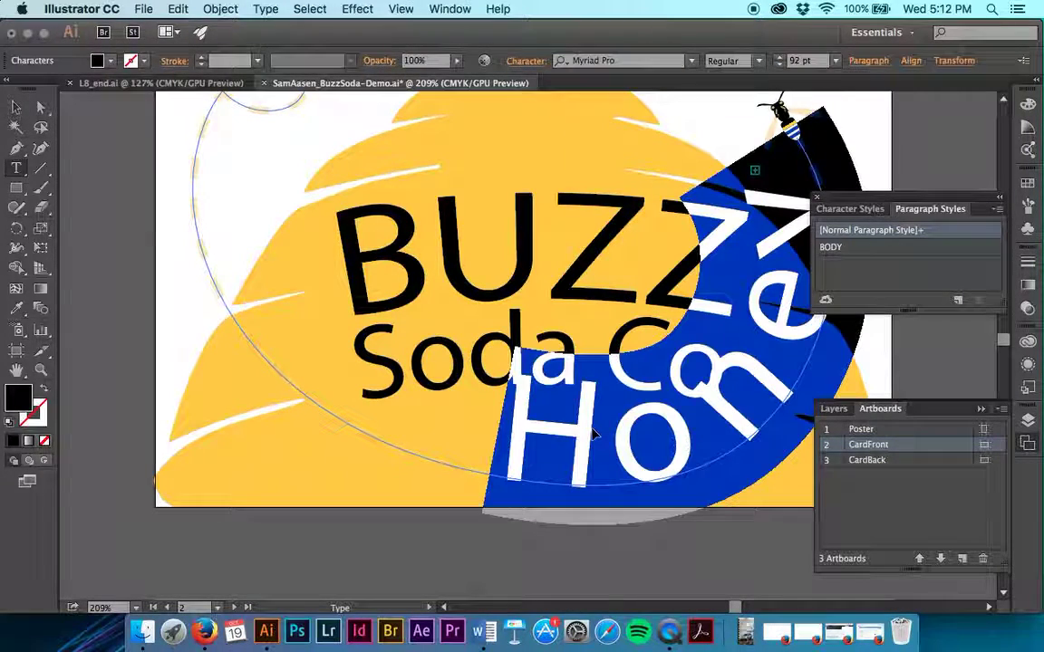
left_click(797, 60)
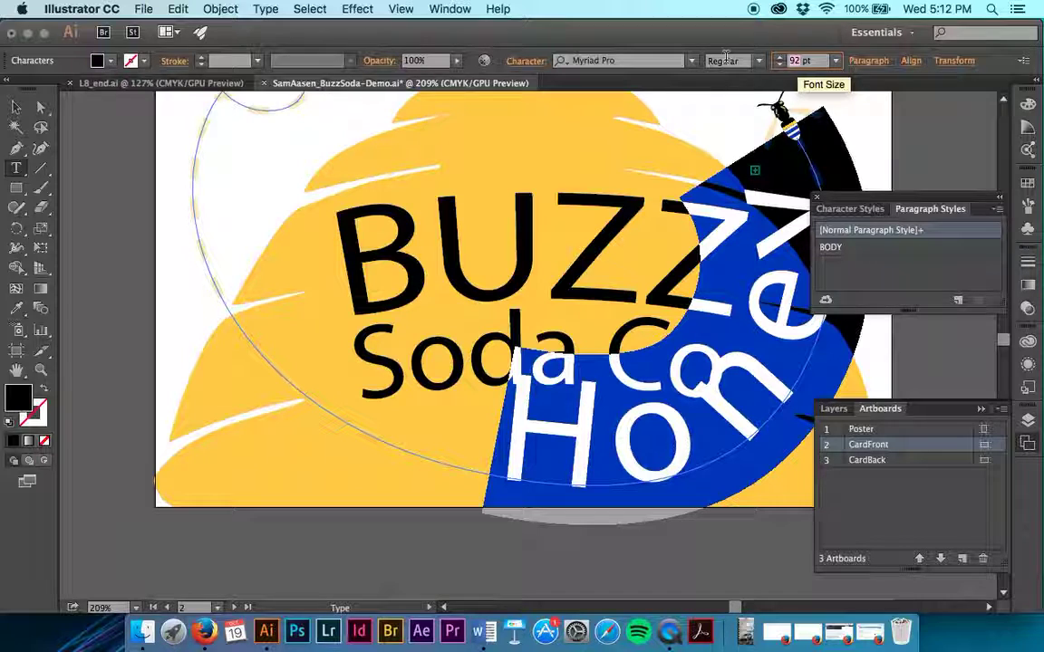
type("18")
key("Return")
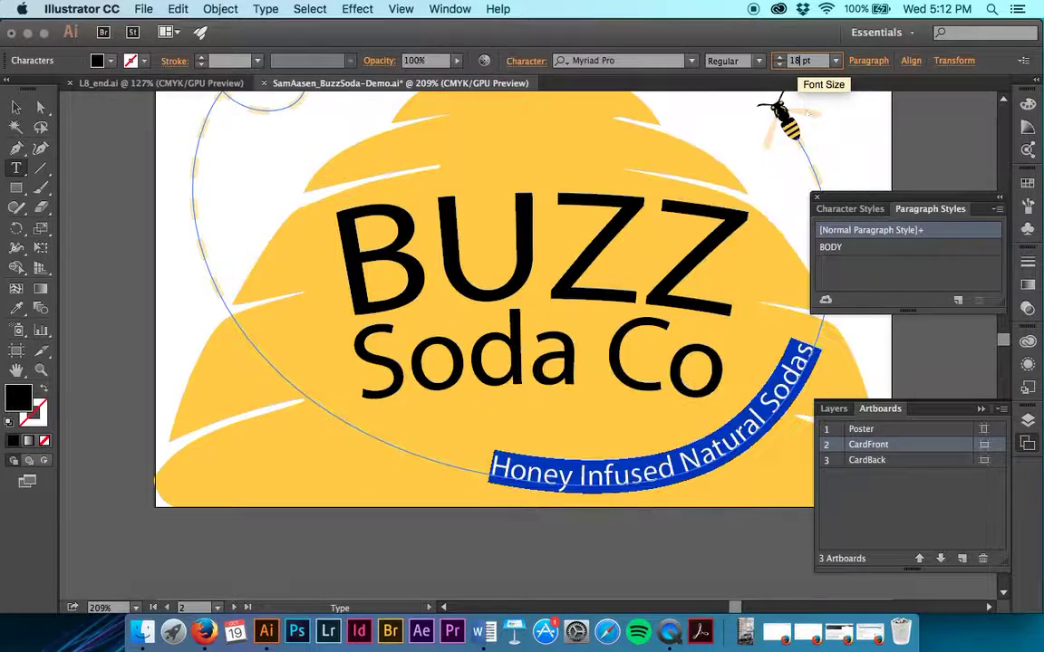
Fill the "Honey Infused Natural Sodas" tagline with the BuzzBrown swatch and finish editing the text.
left_click(111, 61)
left_click(124, 123)
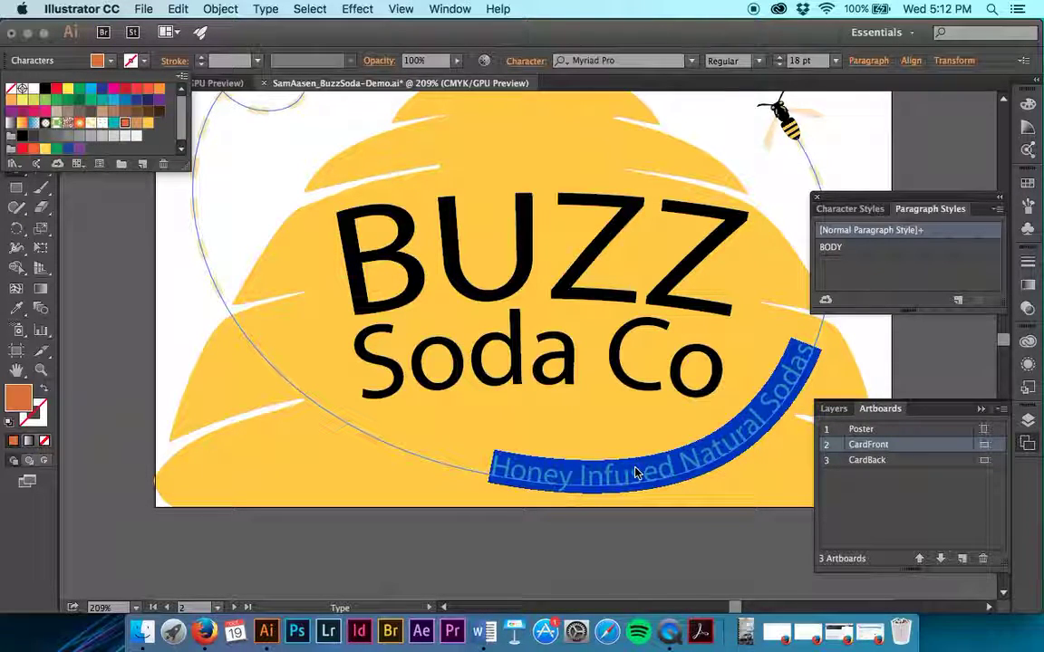
key("Escape")
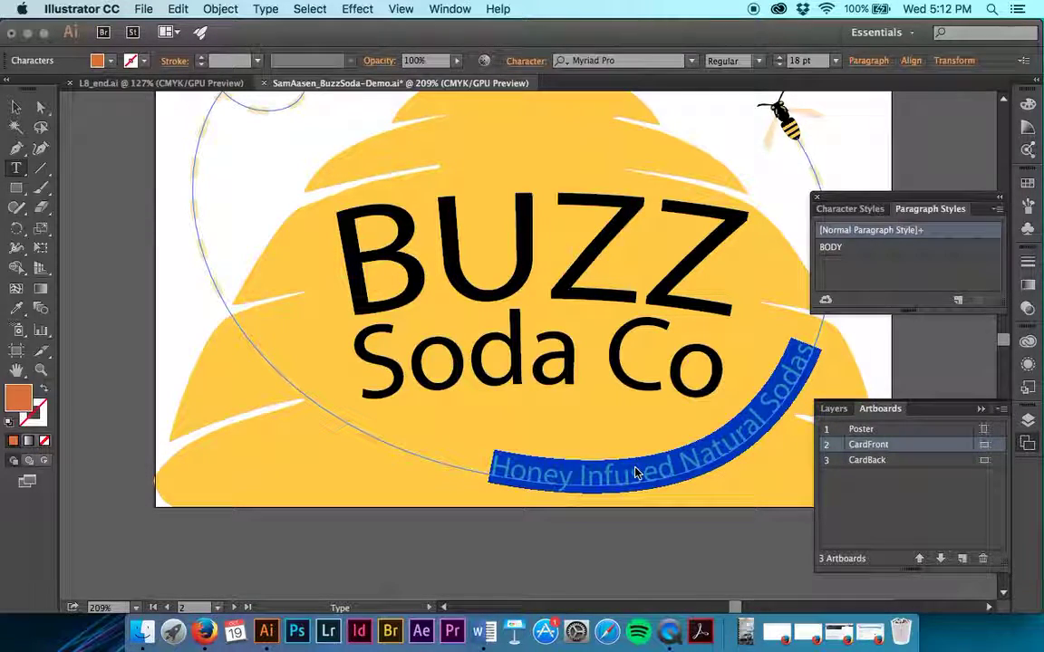
key("Escape")
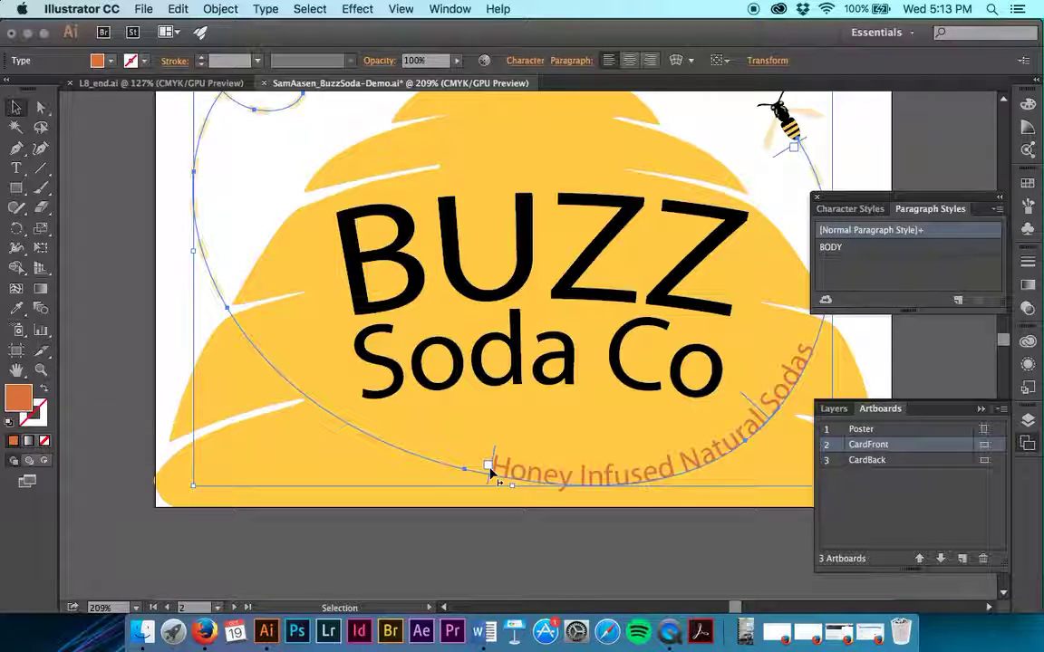
Slide the tagline's start further along the flight path so the text climbs the beehive's right side toward the bee, and deselect it.
left_click_drag(490, 473, 606, 482)
scroll(606, 482, "right", 5)
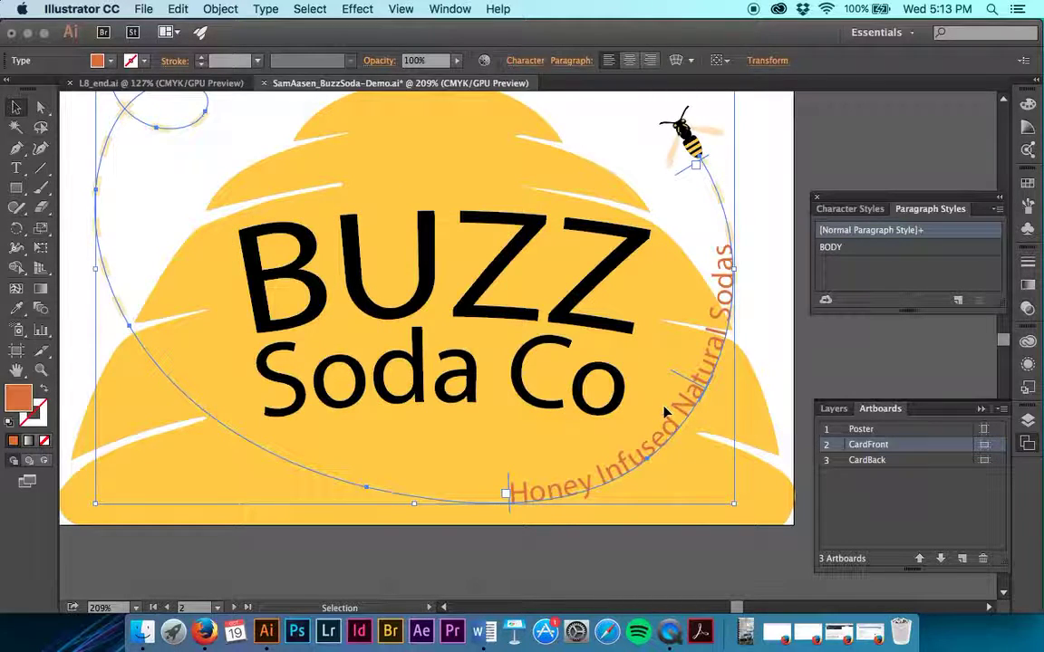
left_click(694, 532)
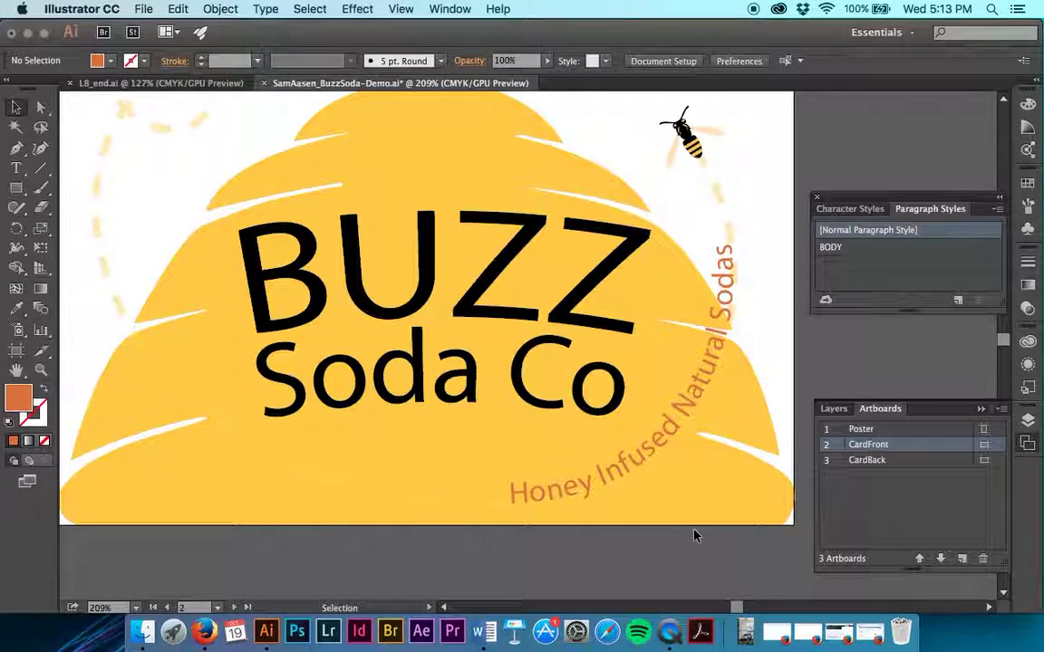
key("a")
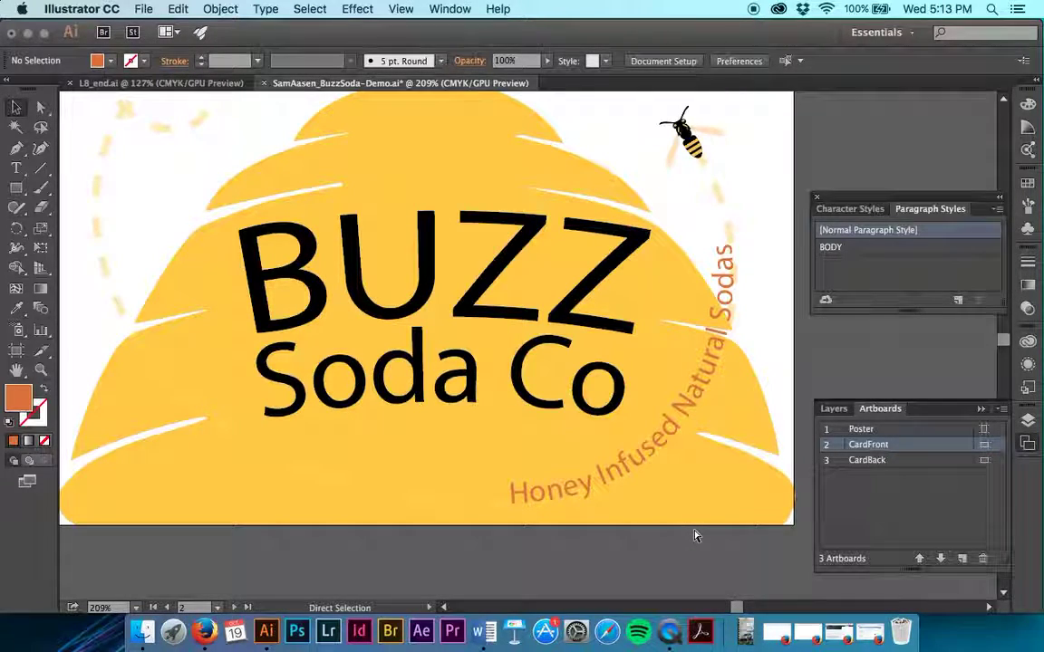
key("v")
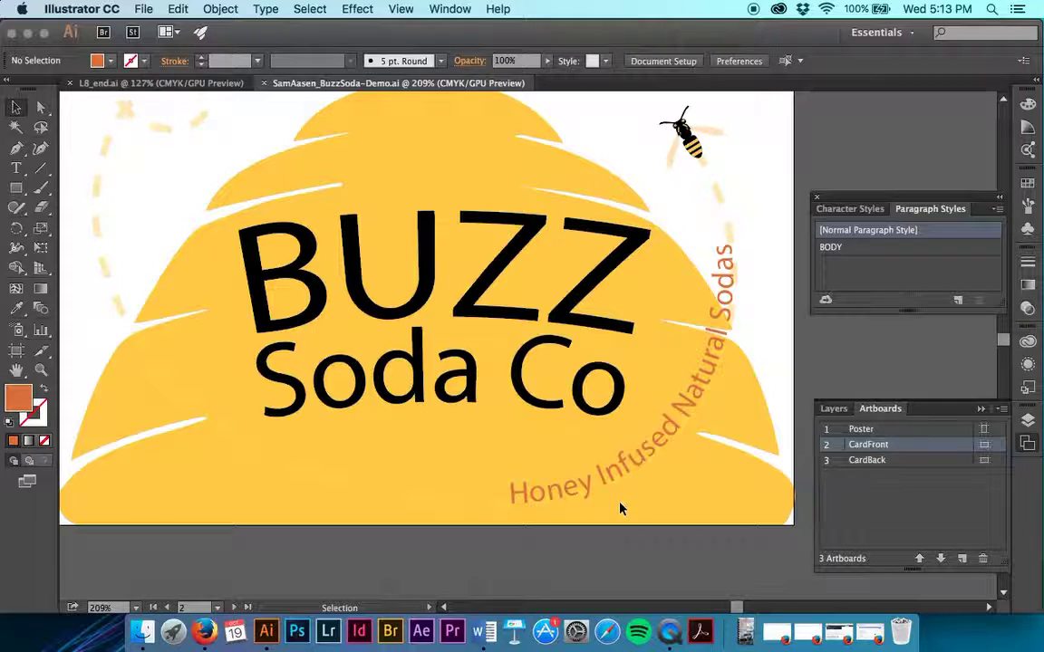
On the Poster artboard, add the text "certified organic" along the inner circle of the green leaf badge, starting near the leaf stem.
double_click(832, 432)
key("super+1")
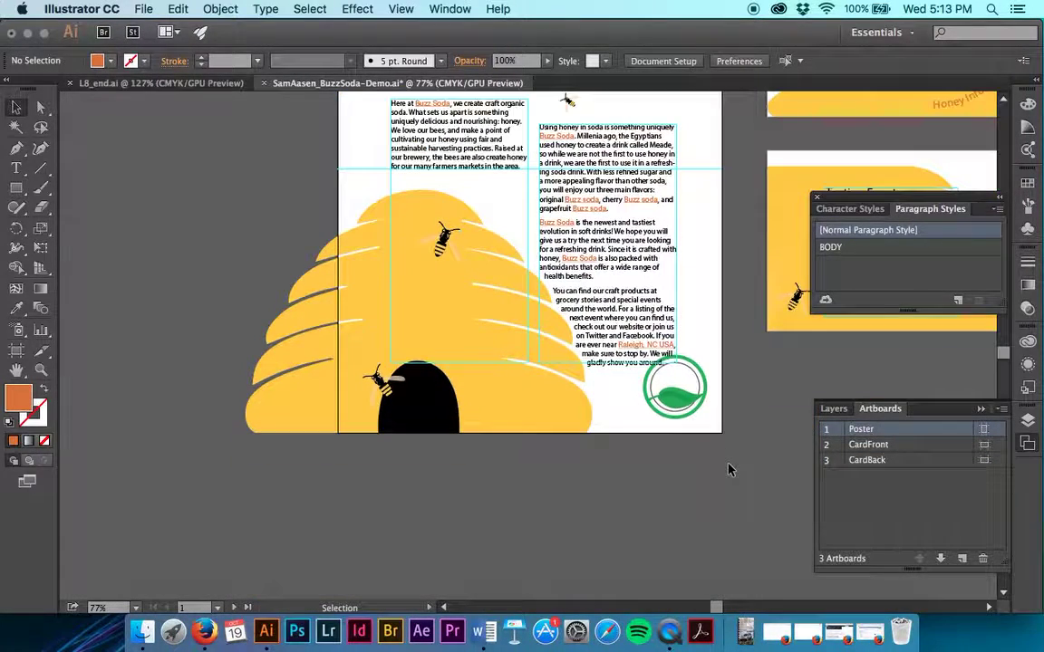
scroll(731, 469, "up", 3)
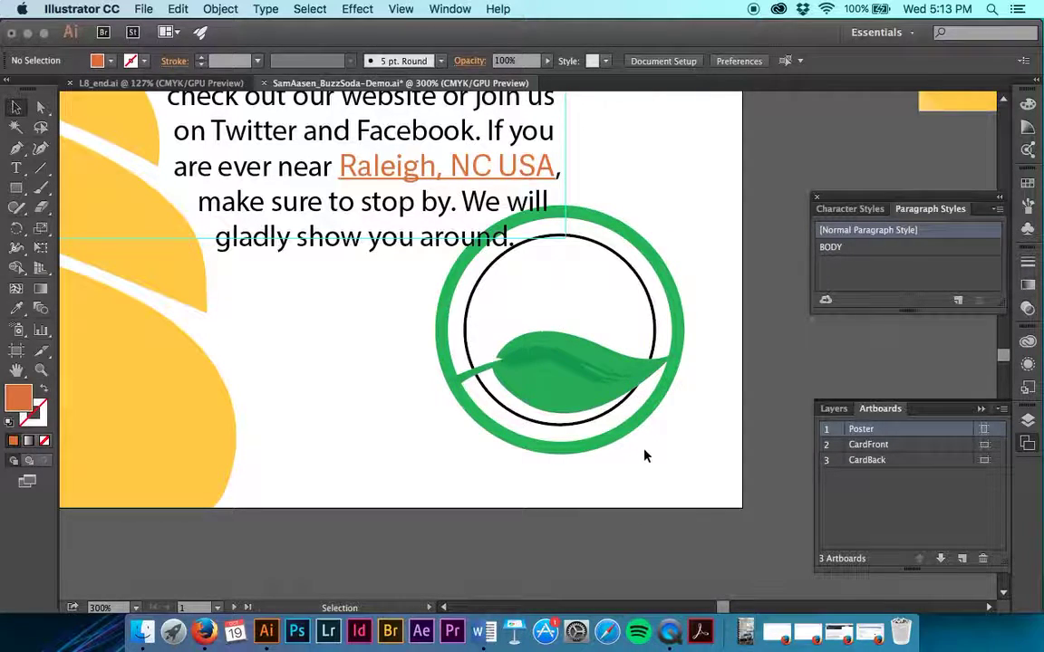
key("t")
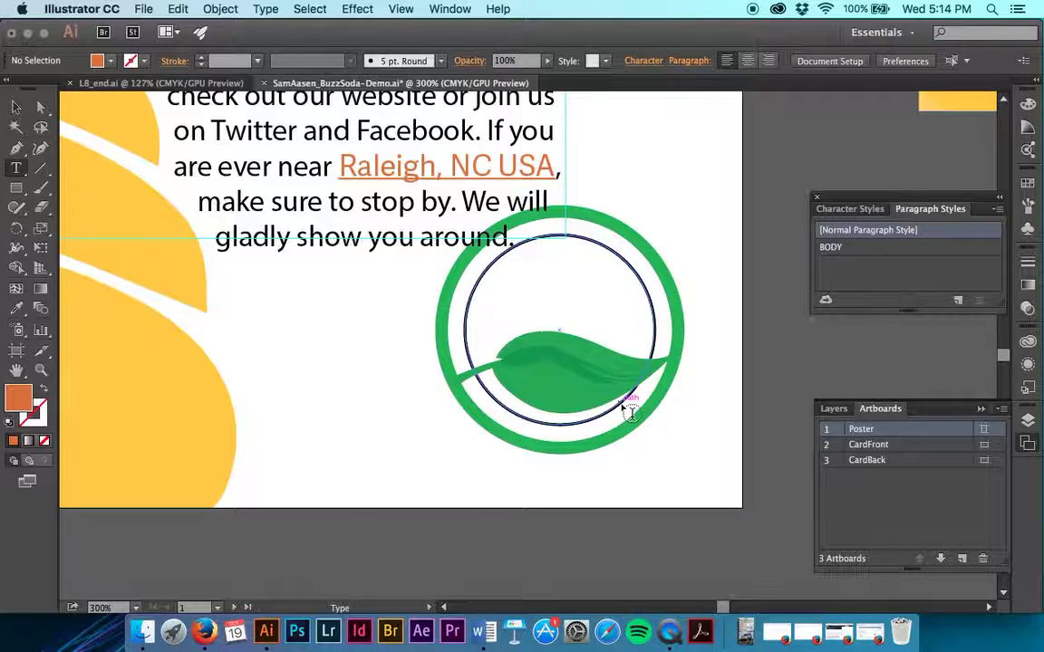
left_click(469, 351)
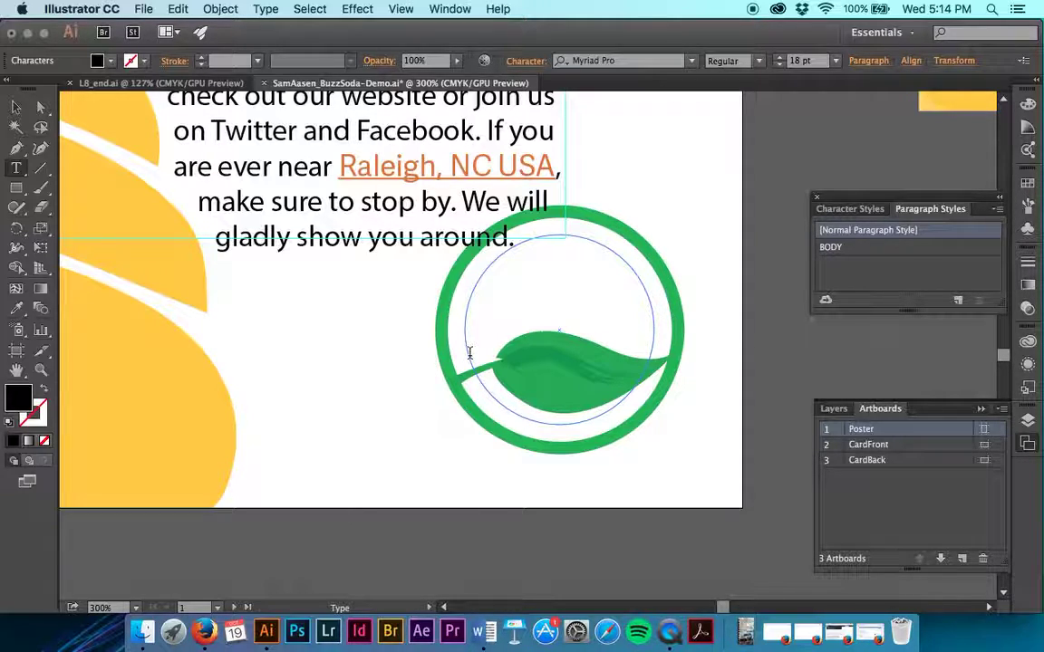
type("certif")
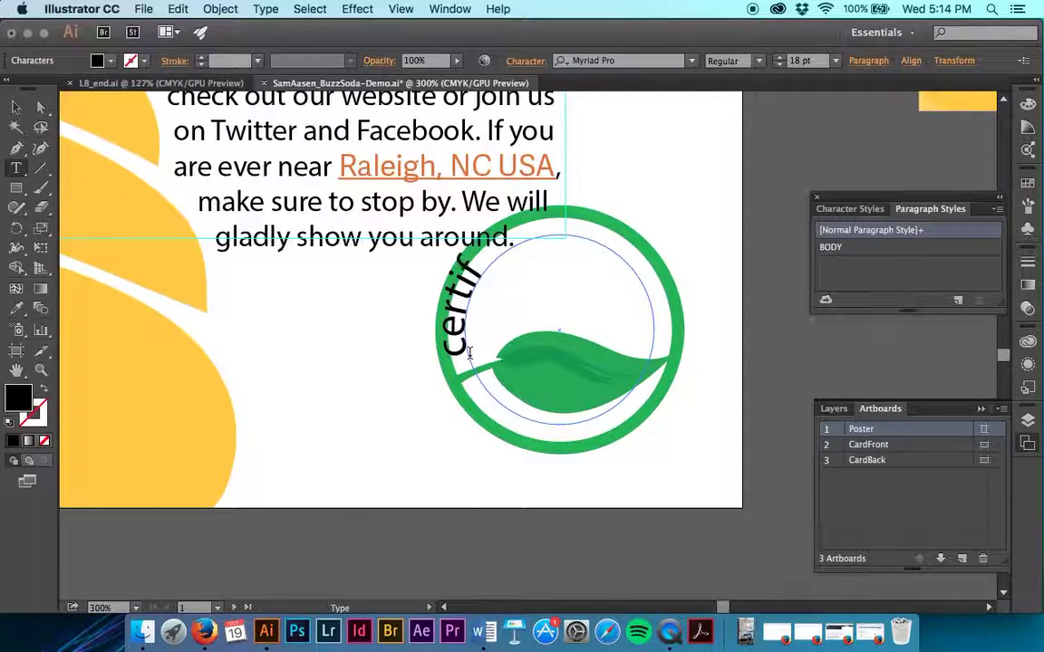
type("ied organic")
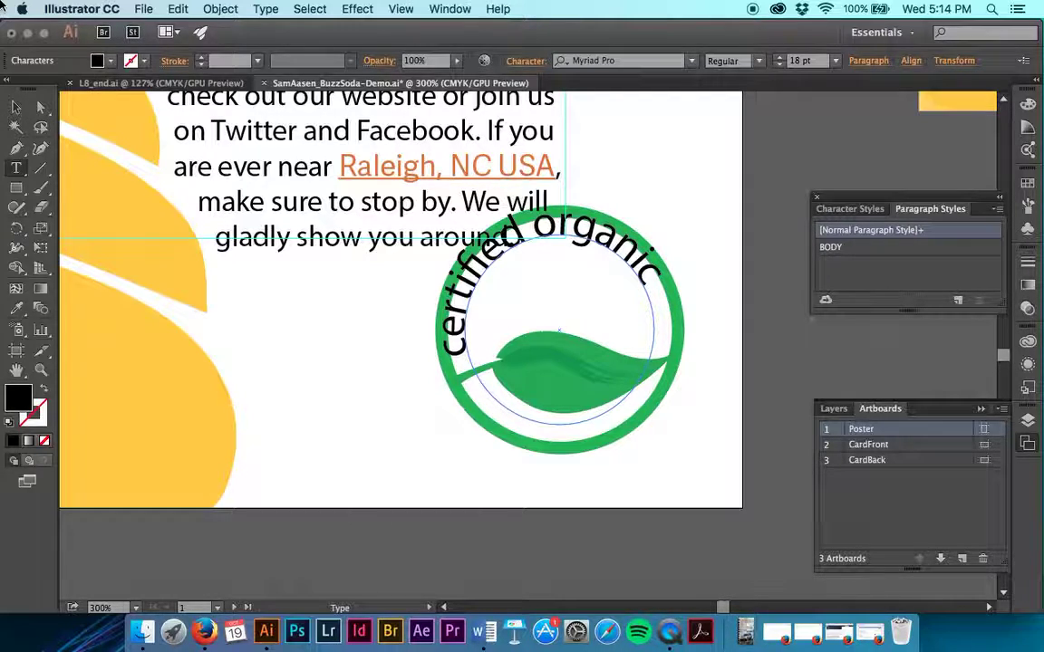
Set the "certified organic" text to 12 pt and fill it with the BuzzBrown swatch.
left_click(16, 107)
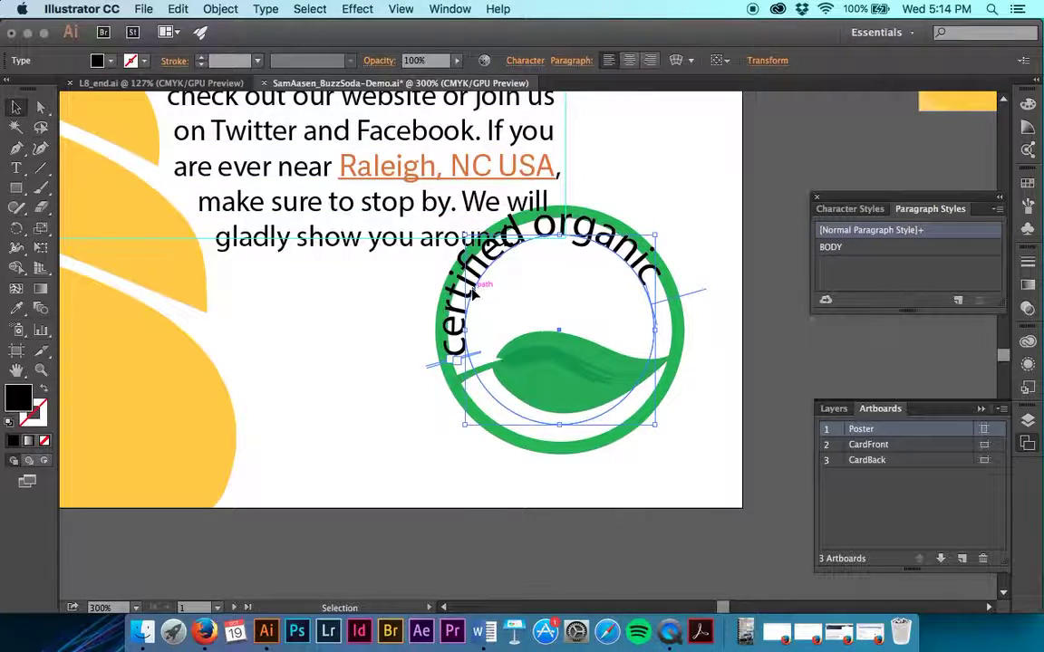
triple_click(432, 268)
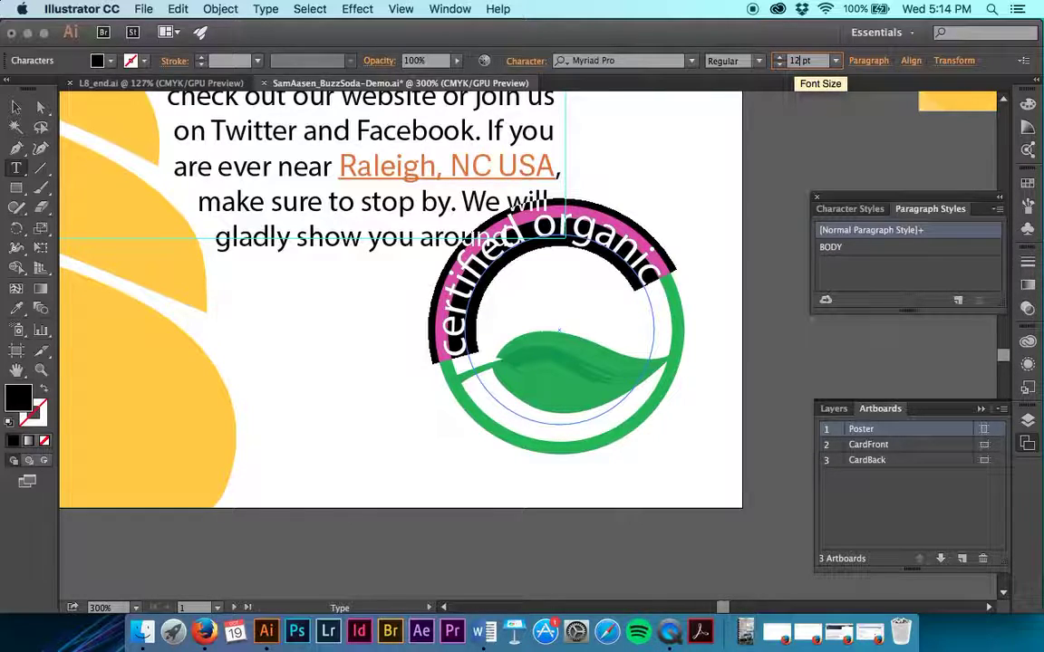
left_click(110, 61)
left_click(110, 61)
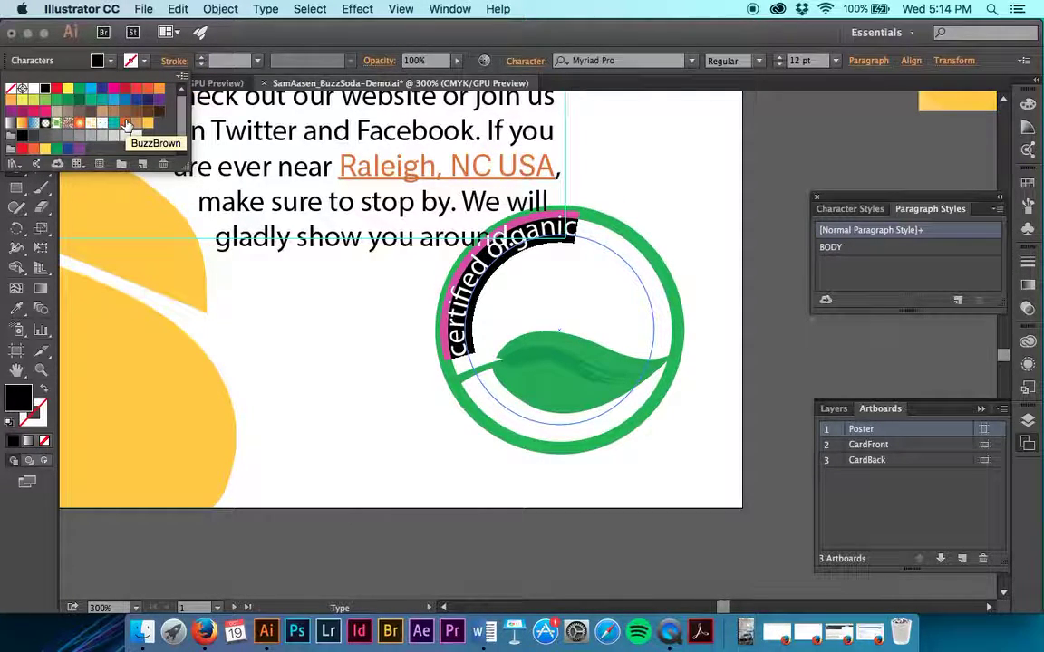
left_click(126, 124)
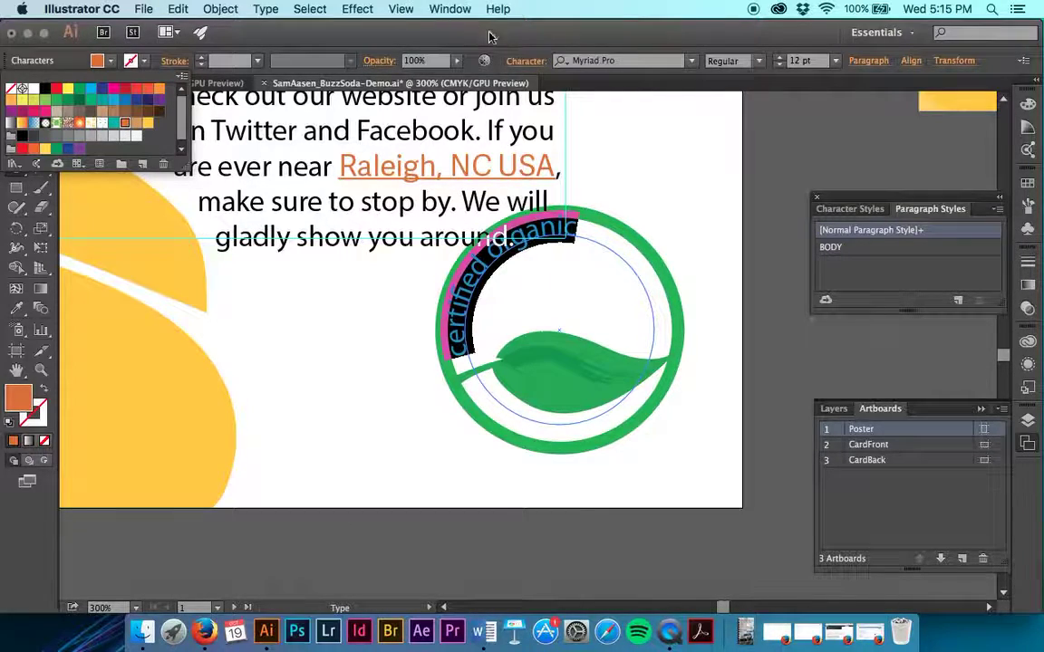
left_click(509, 47)
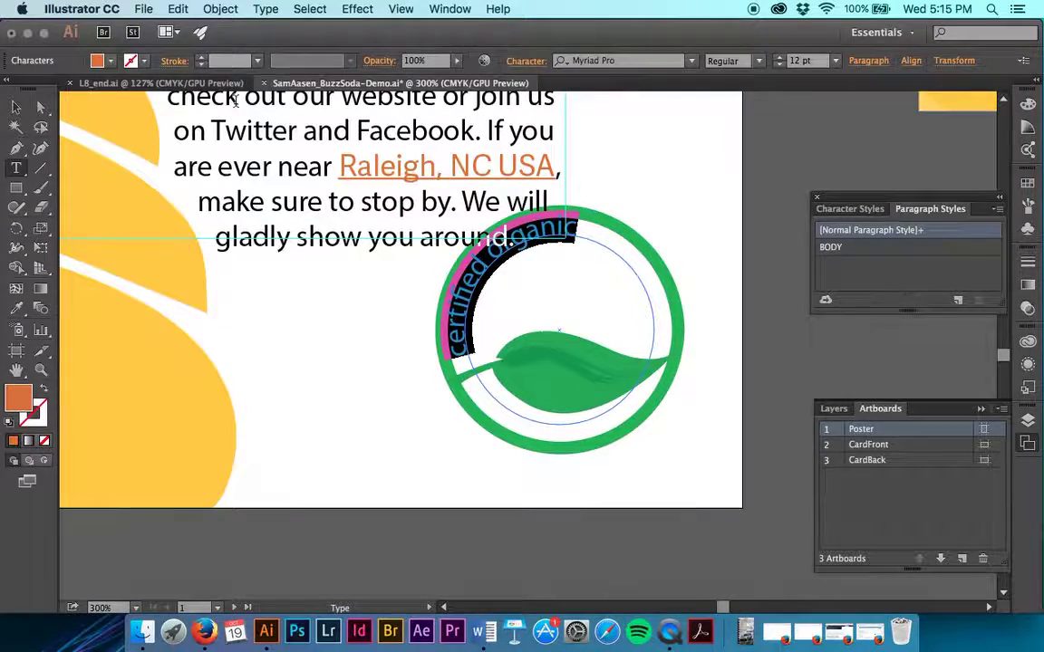
Open the Type on a Path Options for the badge text, enable the preview and move the dialog clear of the badge.
left_click(263, 9)
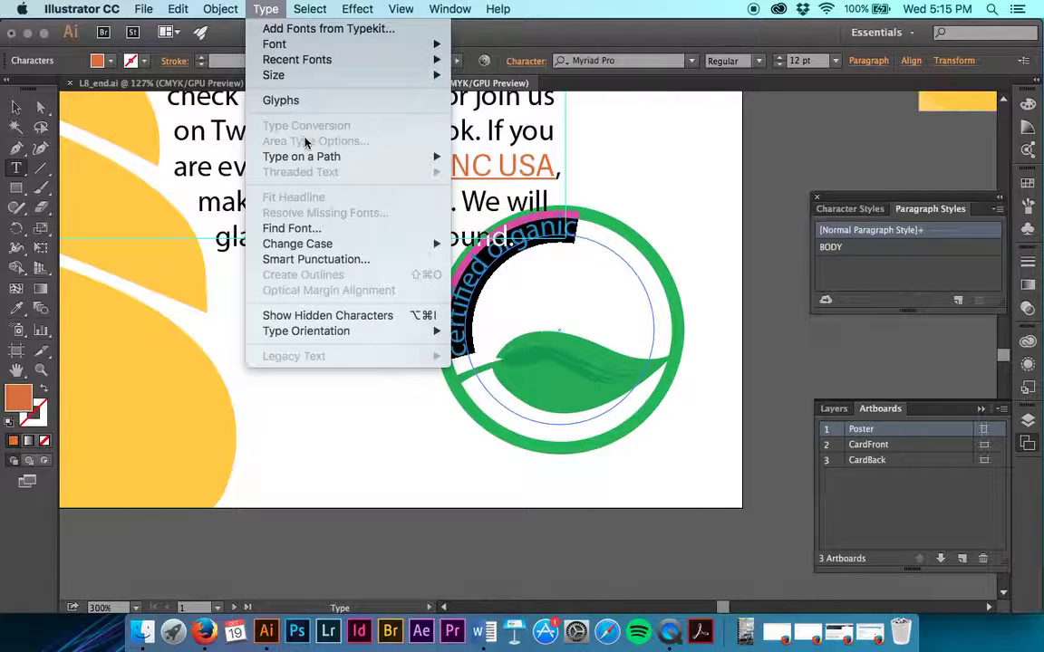
mouse_move(281, 156)
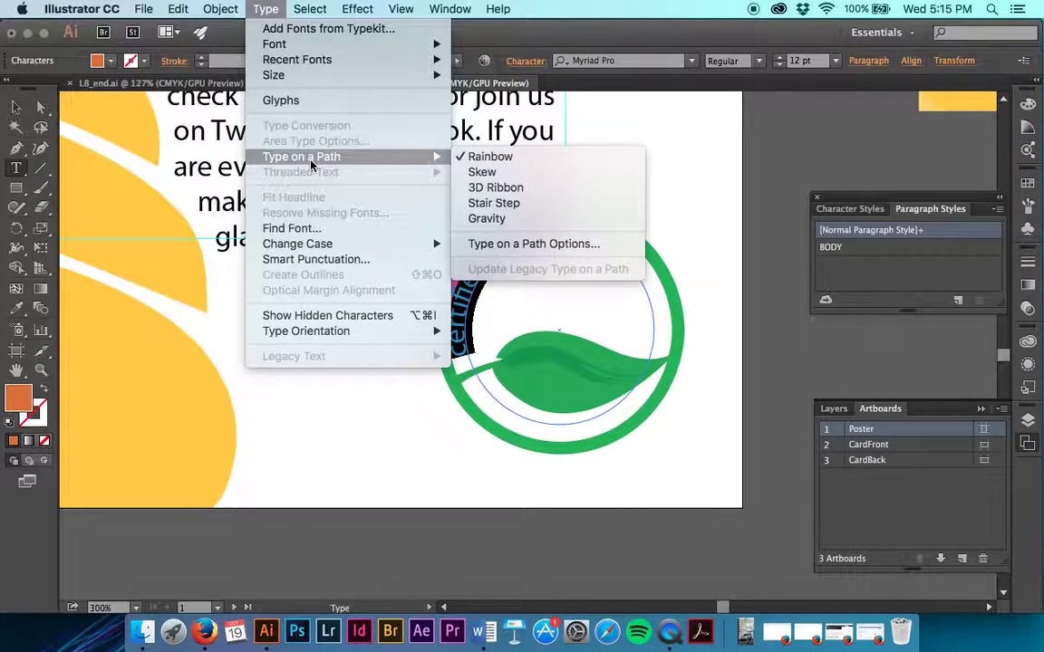
left_click(555, 244)
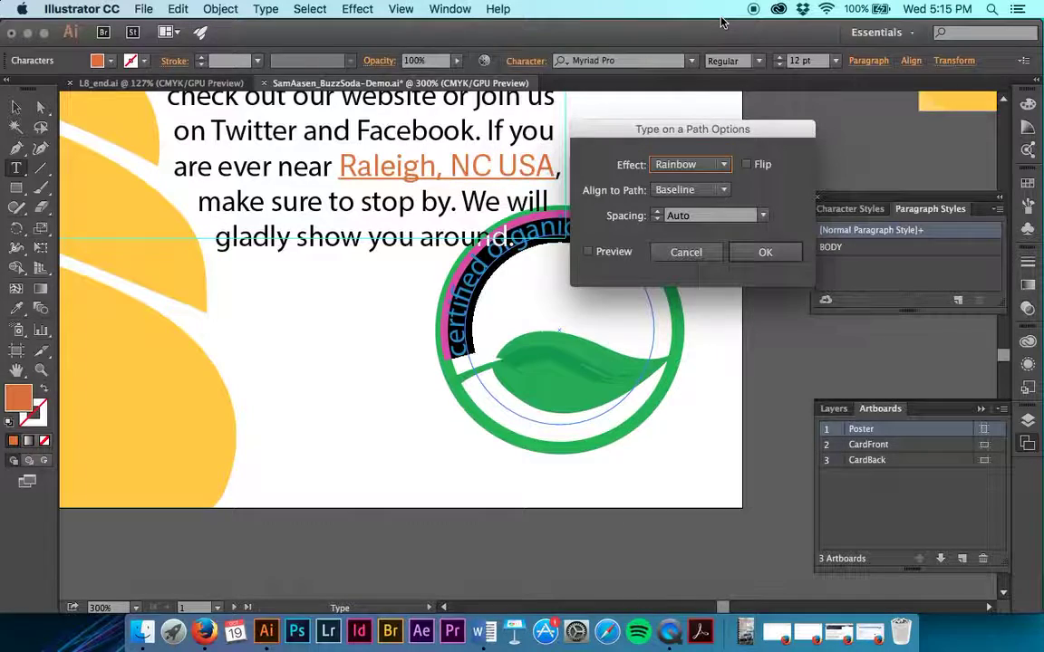
left_click(589, 252)
left_click_drag(684, 136, 774, 112)
Try the Skew, 3D Ribbon, Stair Step and Gravity path effects on the badge text and return to Rainbow.
left_click(778, 141)
left_click(778, 175)
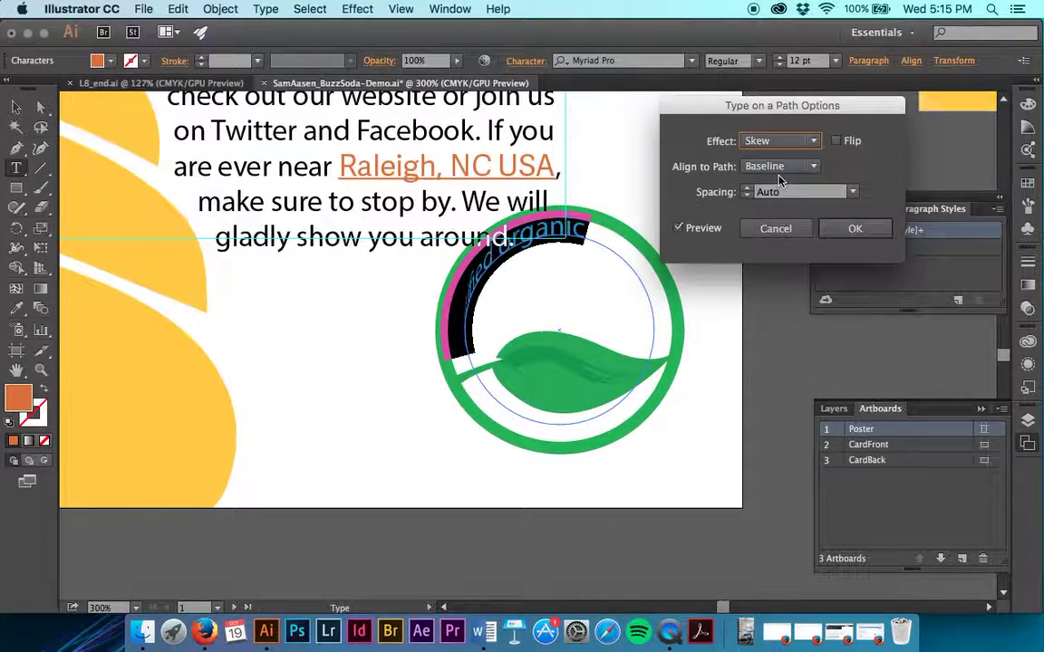
left_click(778, 140)
left_click(785, 194)
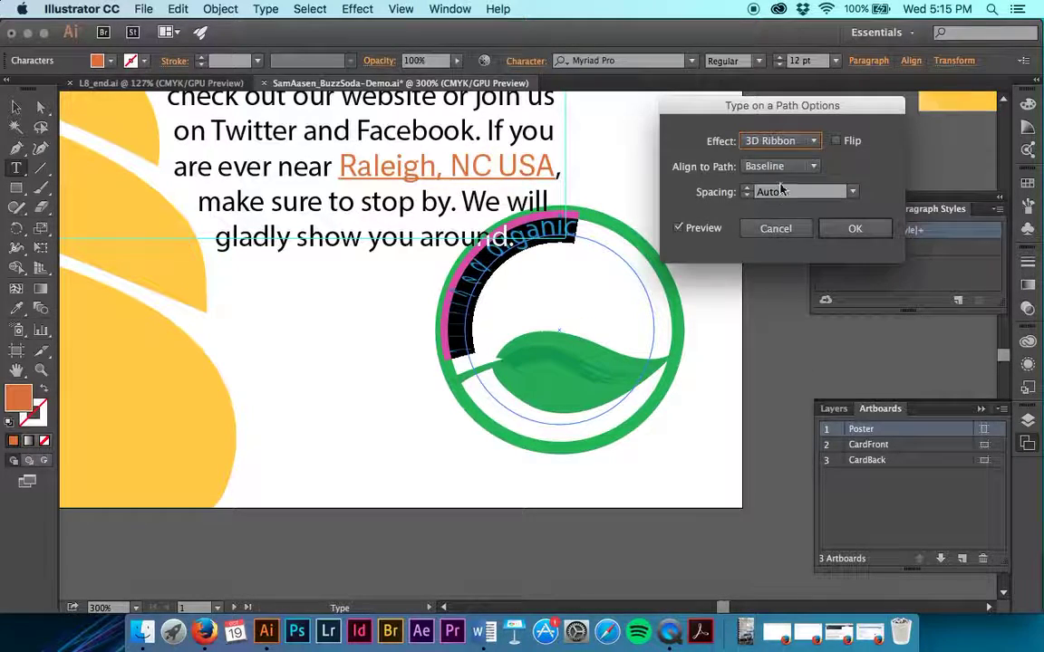
left_click(769, 143)
left_click(777, 213)
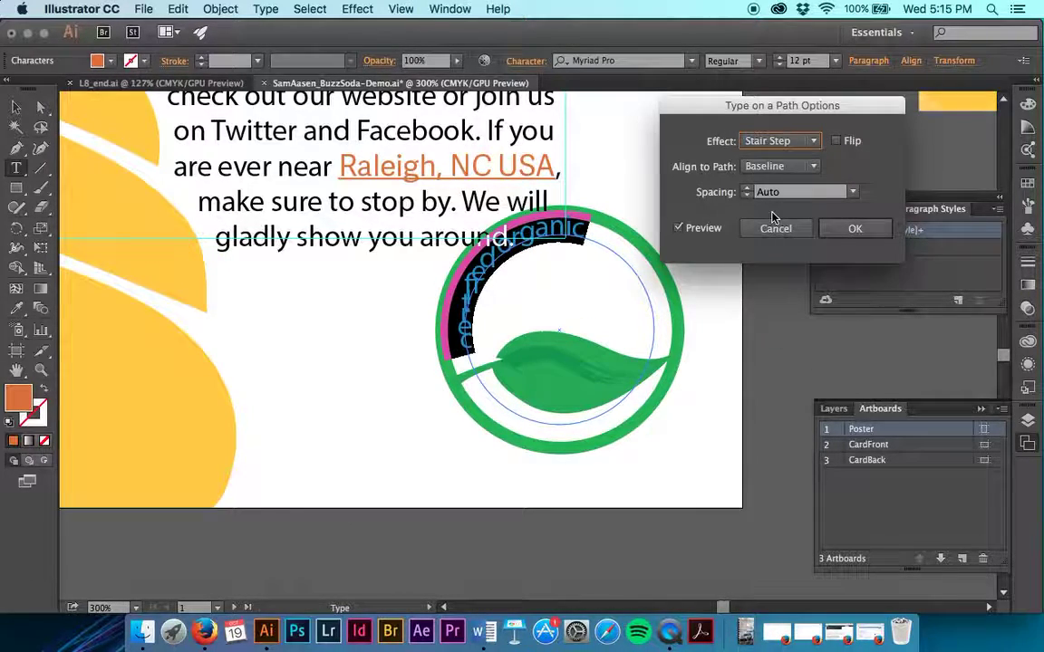
left_click(765, 141)
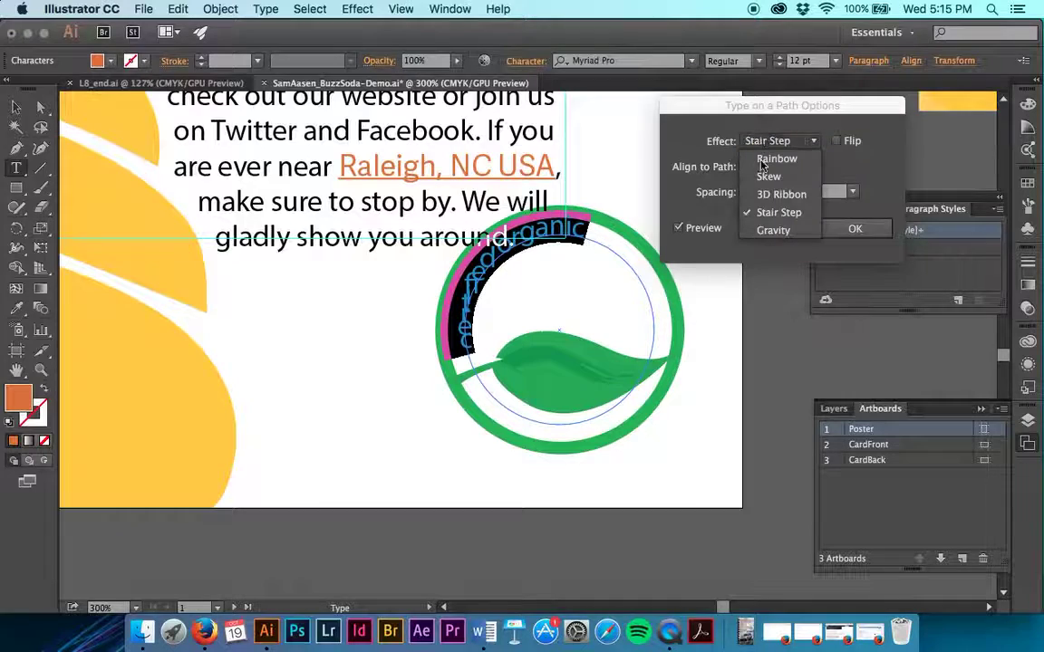
left_click(766, 228)
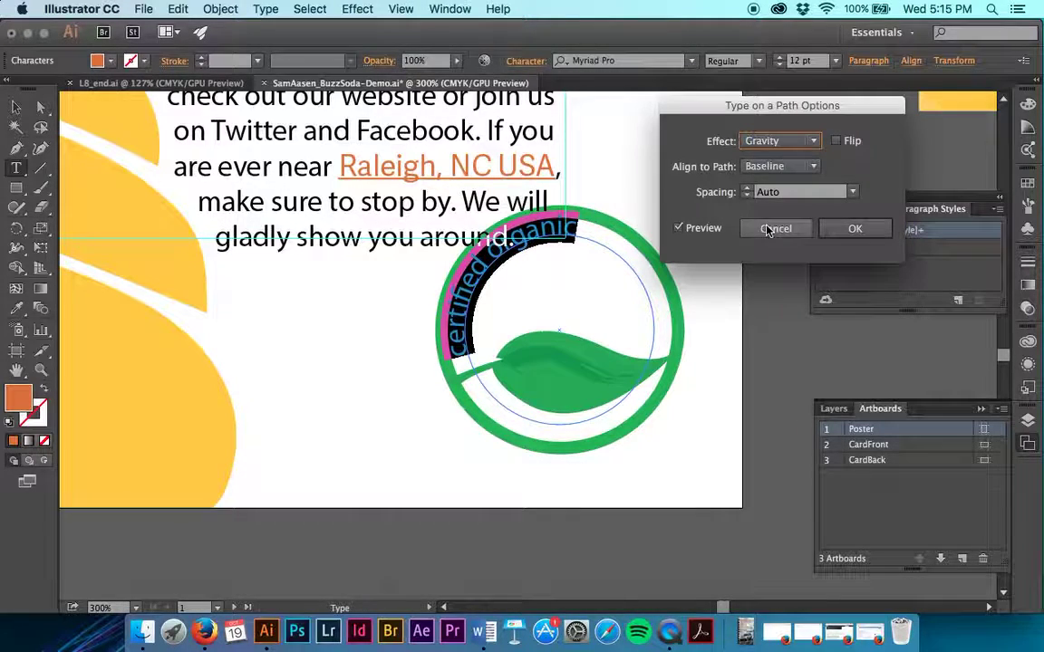
left_click(764, 142)
left_click(765, 163)
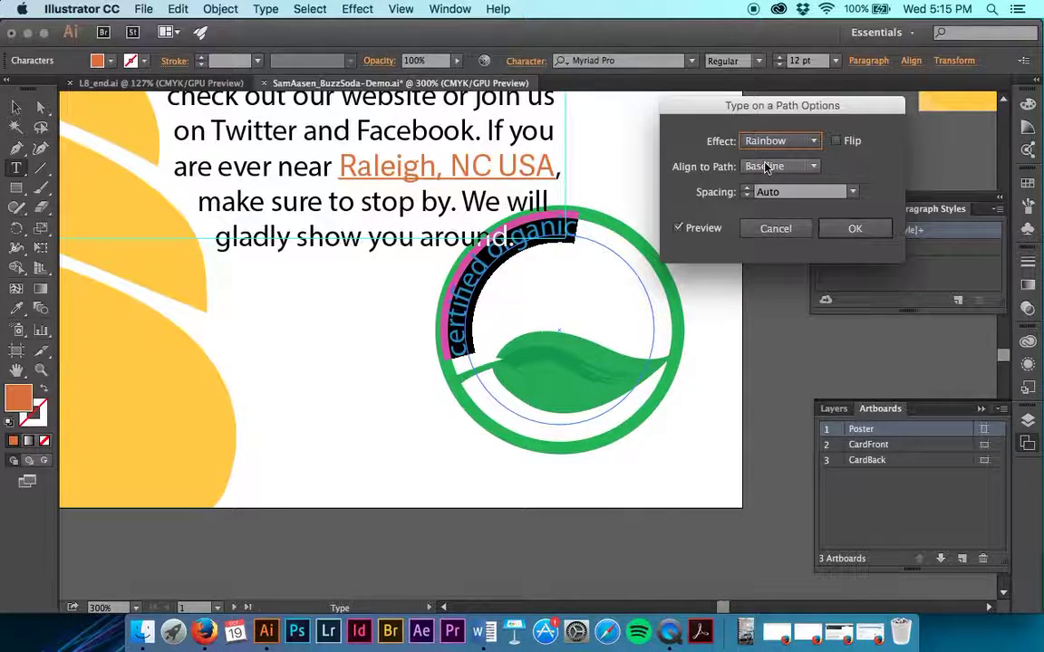
Align the badge text to the circle by Ascender with a spacing of -11 pt and apply the path options.
left_click(778, 167)
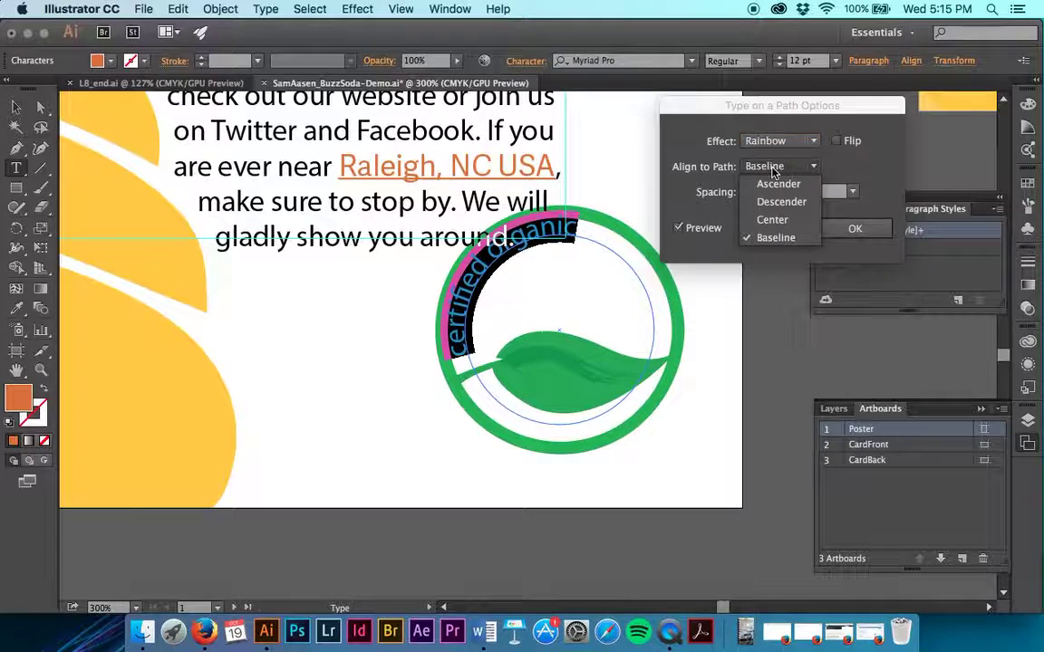
left_click(778, 181)
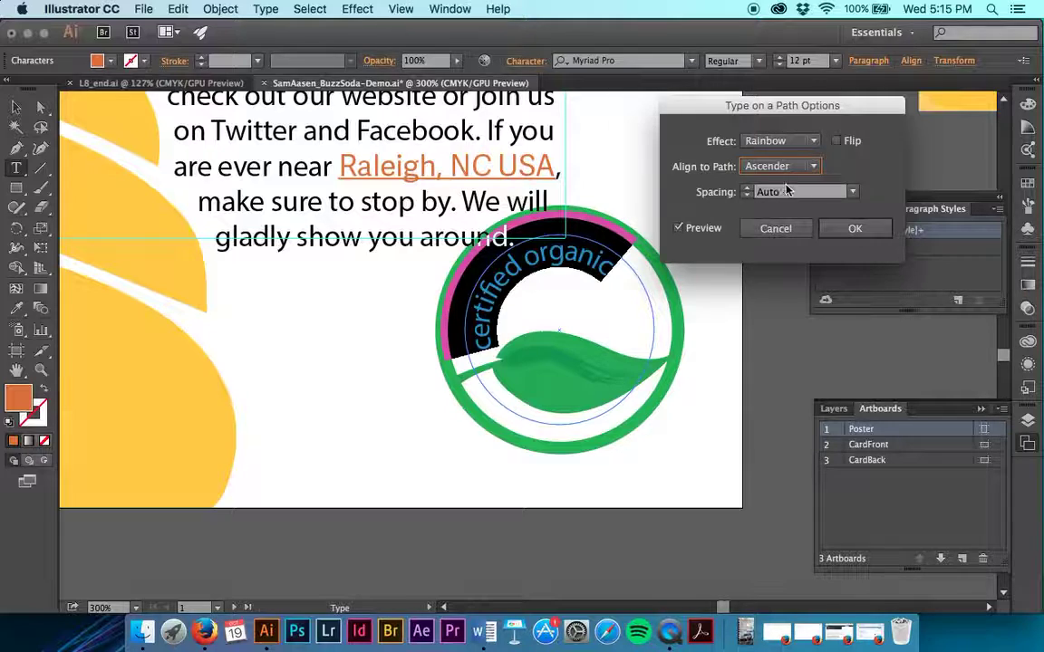
left_click(764, 192)
type("-11")
key("Tab")
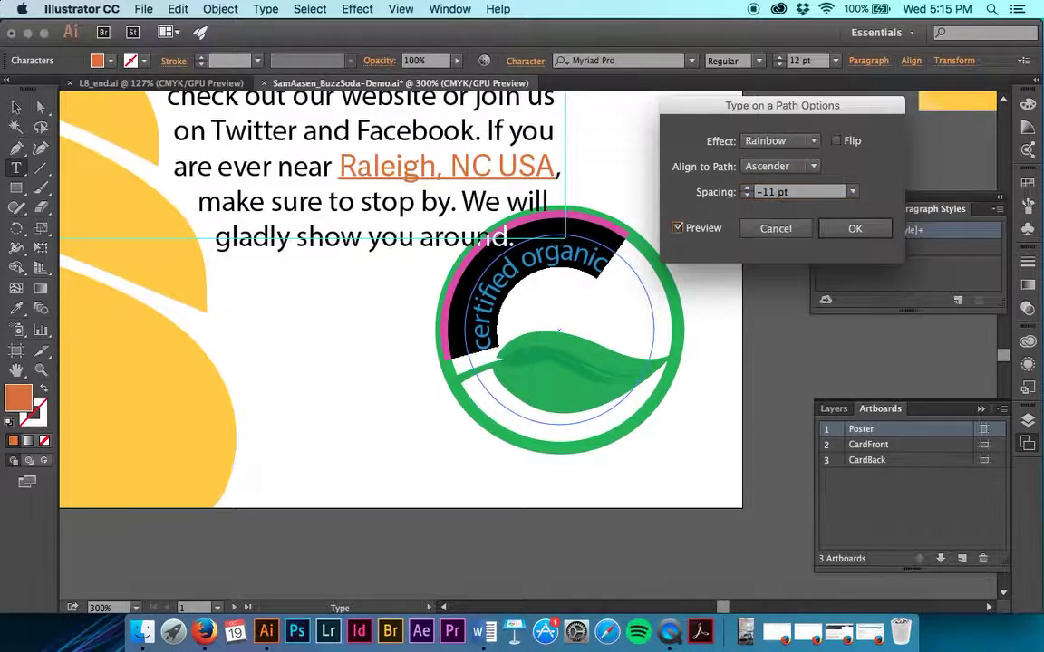
left_click(852, 234)
Move the start of "certified organic" up along the circle to centre the text above the leaf.
left_click(17, 107)
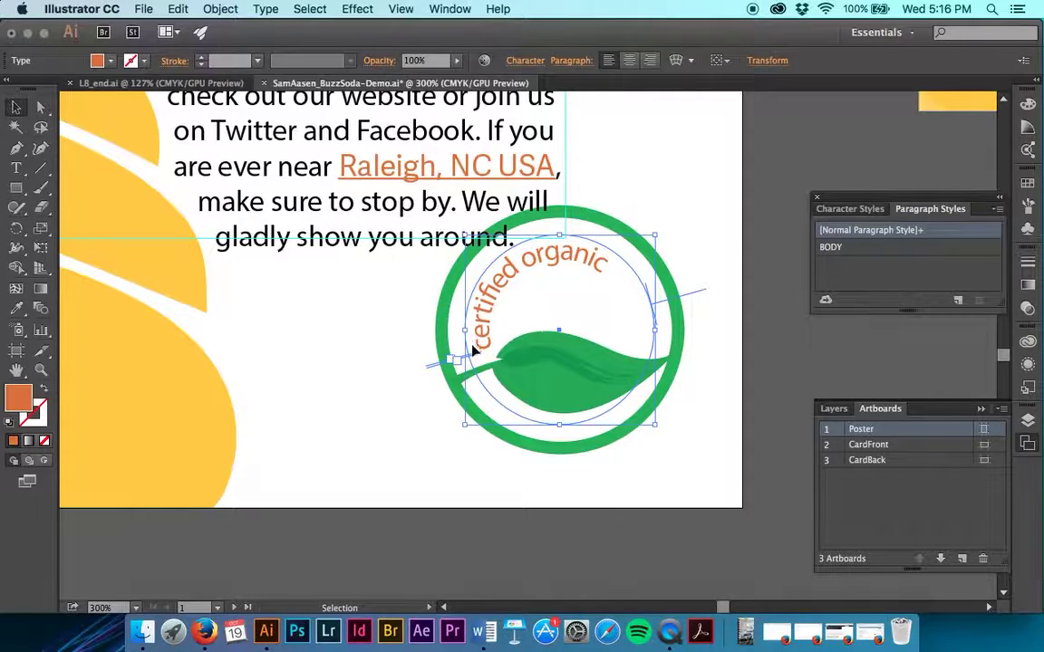
key("super+equal")
key("super+equal")
key("super+equal")
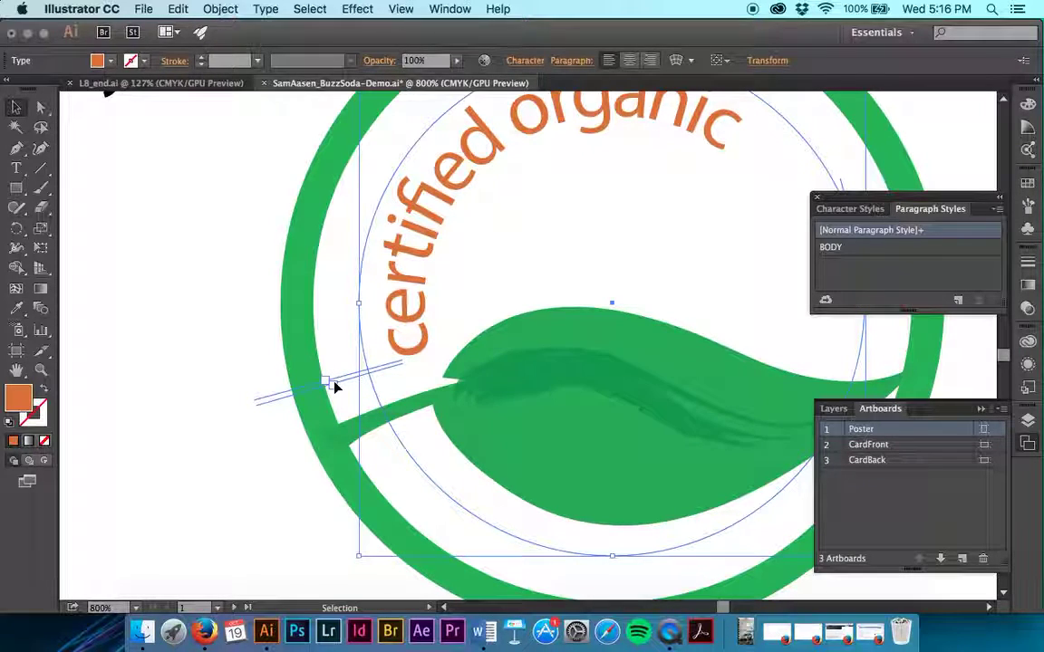
left_click_drag(332, 387, 322, 258)
scroll(313, 262, "up", 3)
scroll(312, 263, "right", 1)
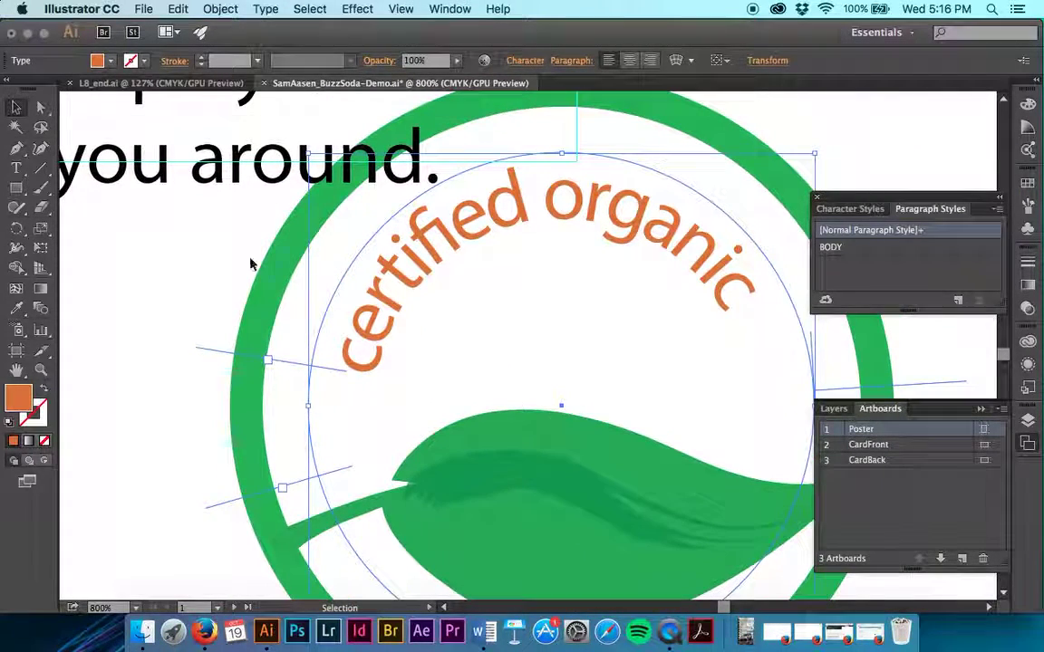
Set the whole "certified organic" badge text to All Caps.
left_click(16, 168)
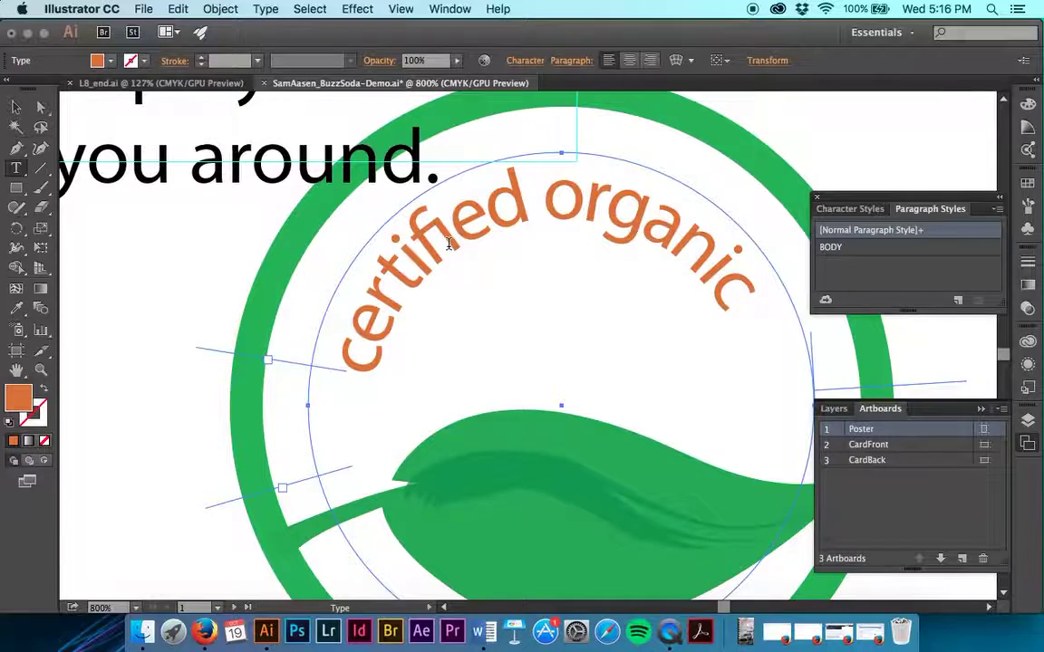
triple_click(448, 245)
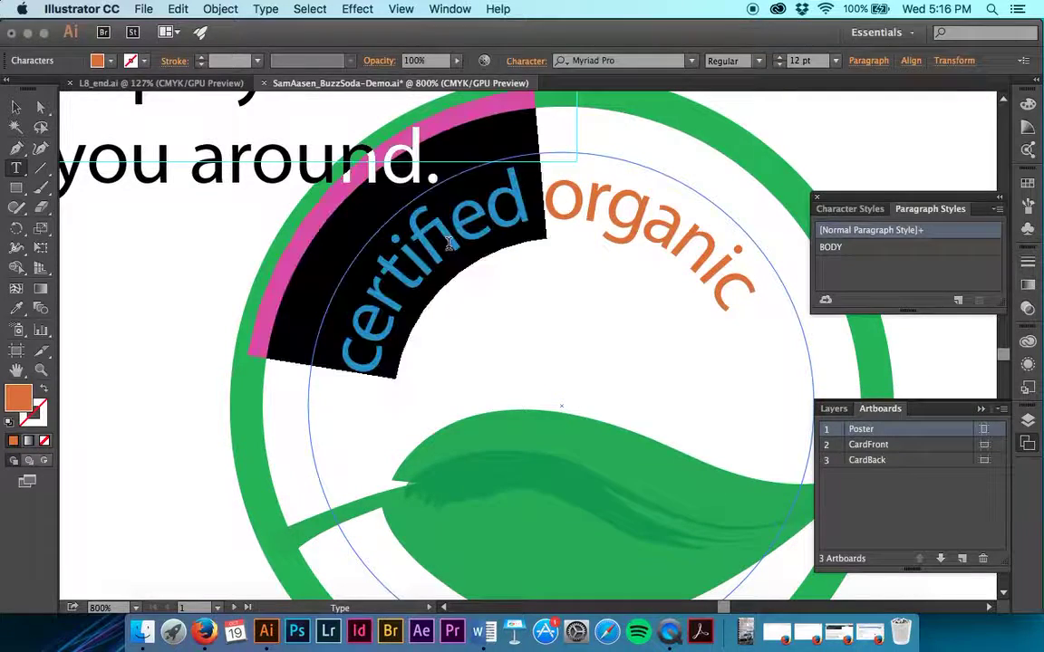
left_click(510, 64)
left_click(364, 256)
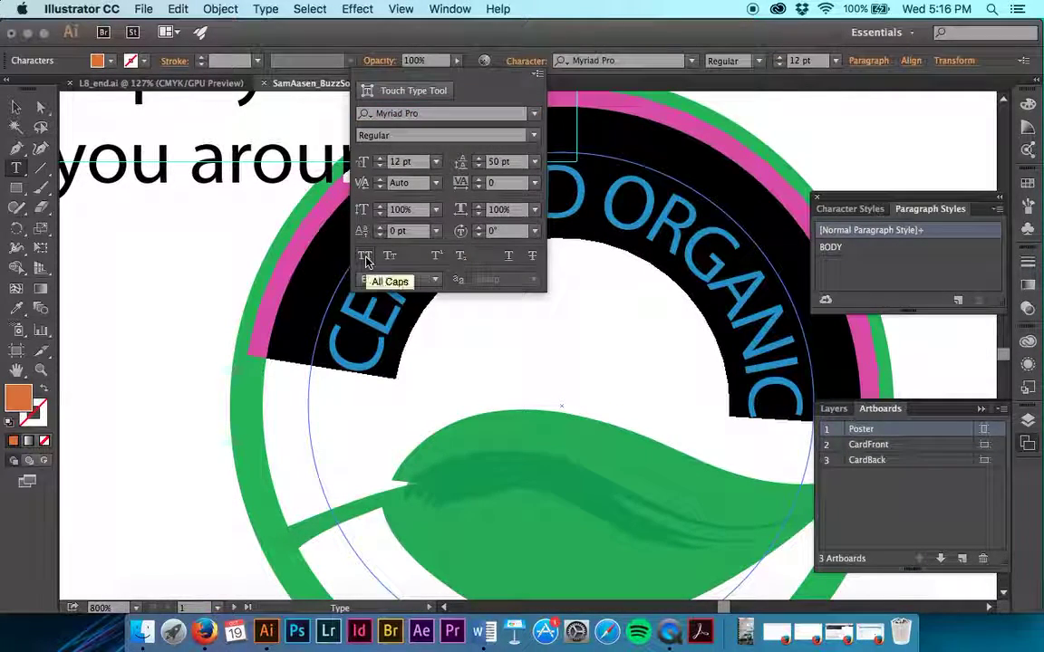
key("Escape")
key("Escape")
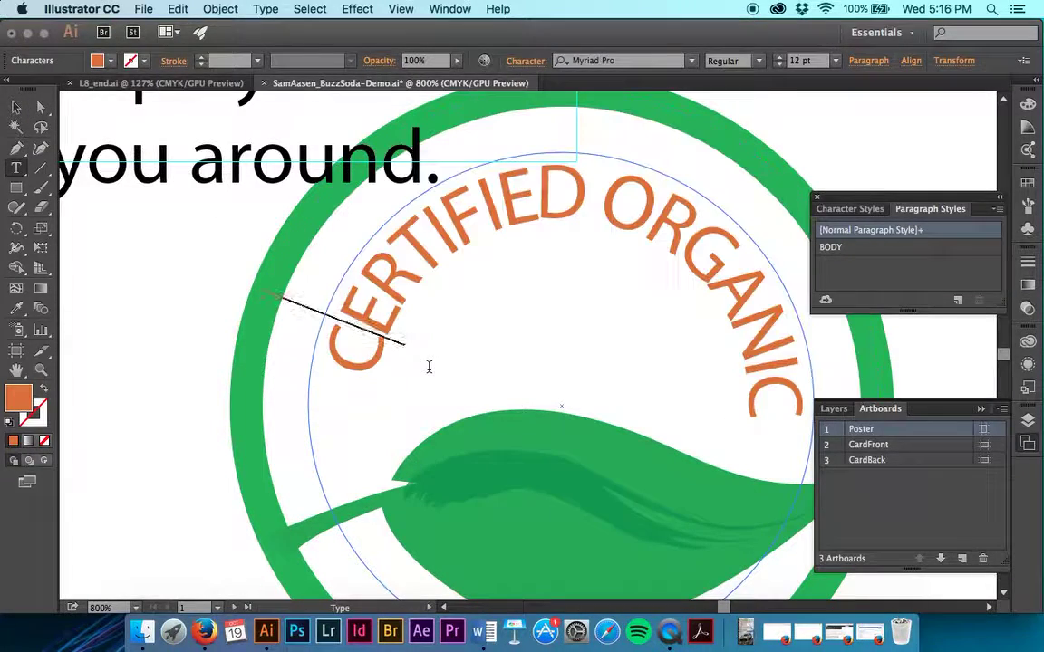
Move the start of the badge text down along the circle to centre the capitals above the leaf.
left_click(15, 107)
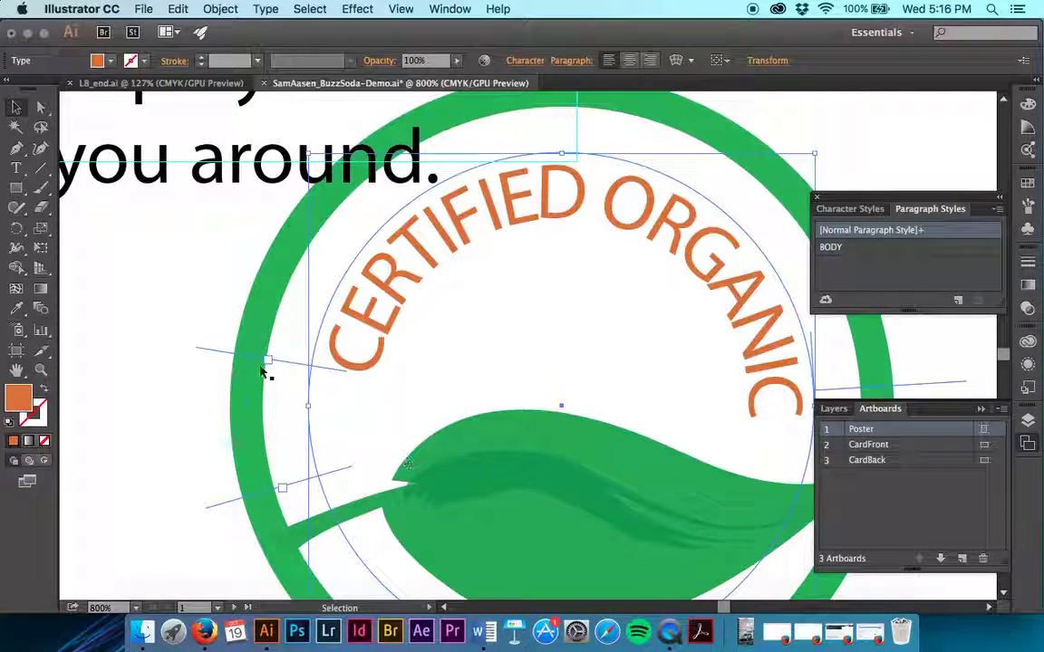
key("t")
mouse_move(266, 362)
left_mouse_down()
mouse_move(263, 377)
mouse_move(263, 367)
left_mouse_up()
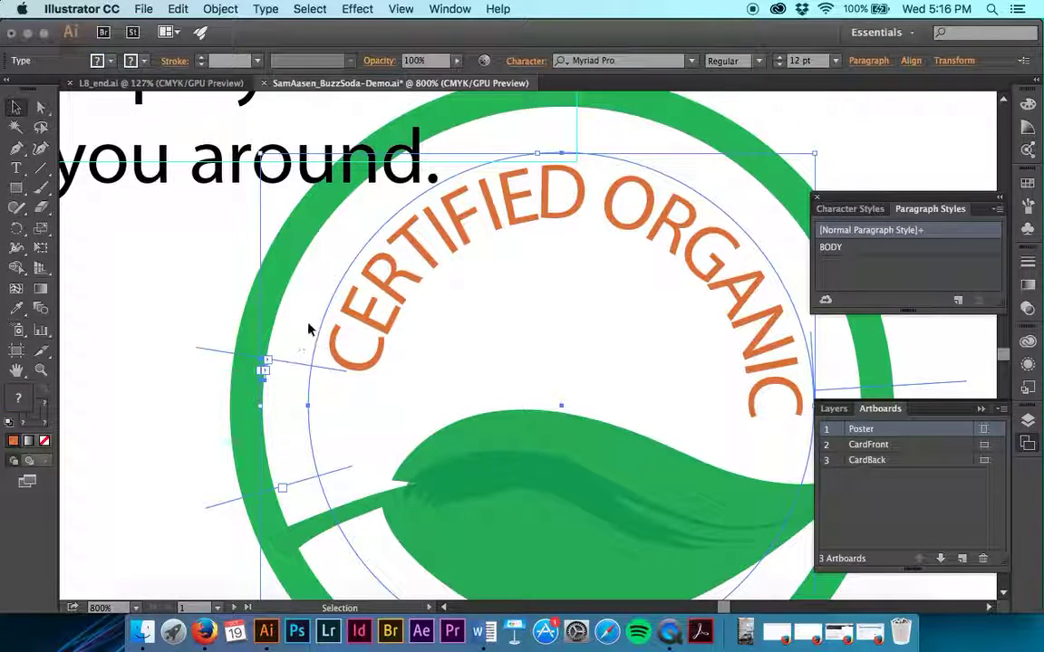
key("t")
key("v")
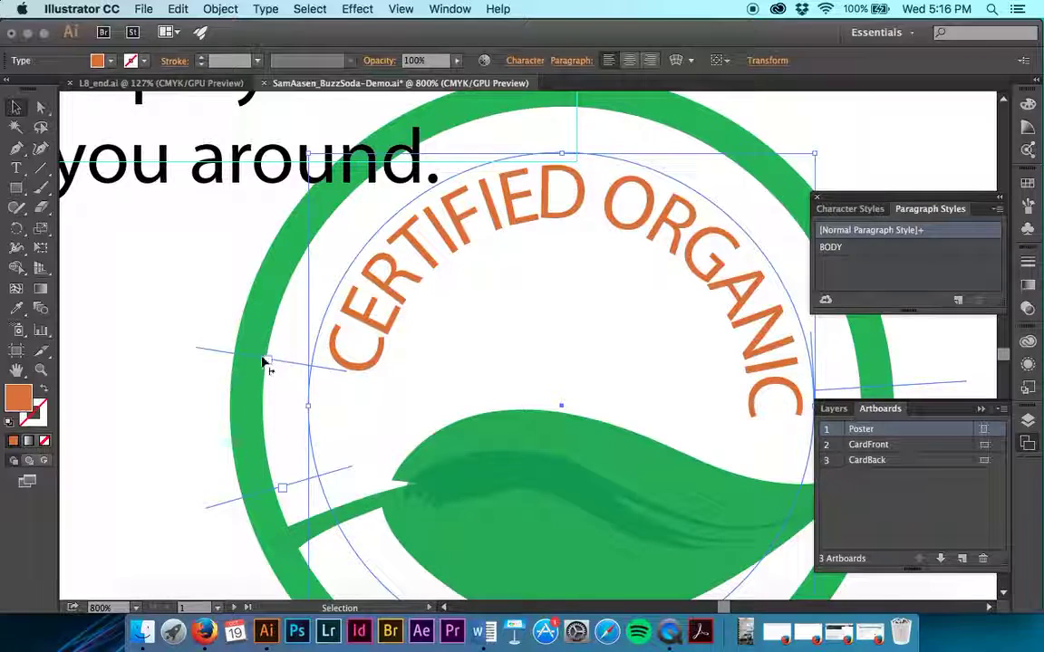
left_click_drag(263, 361, 256, 413)
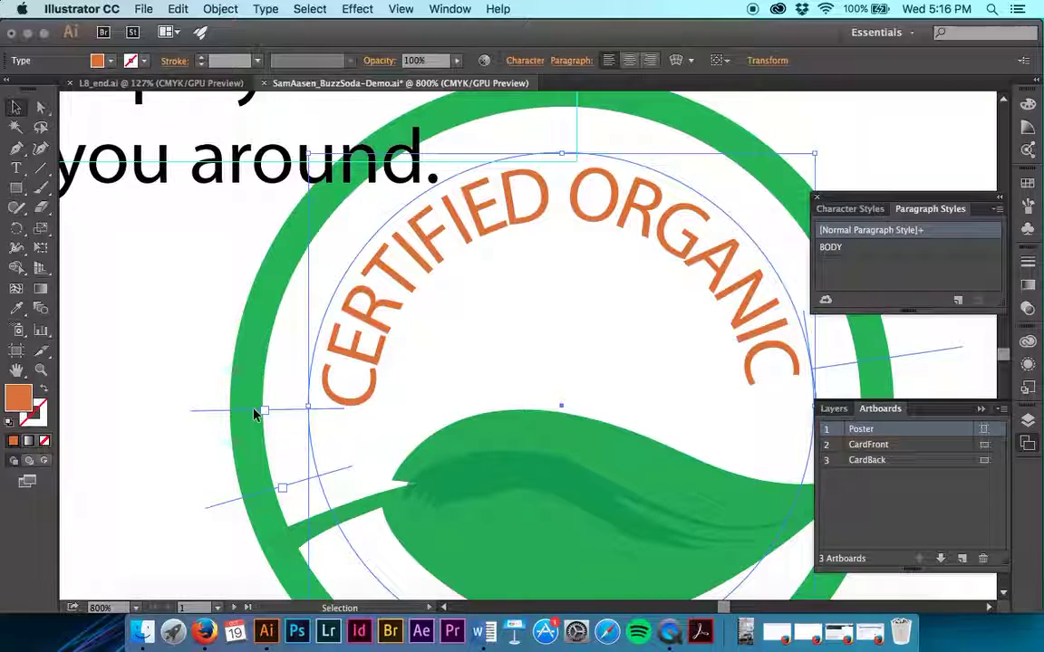
scroll(485, 526, "down", 3)
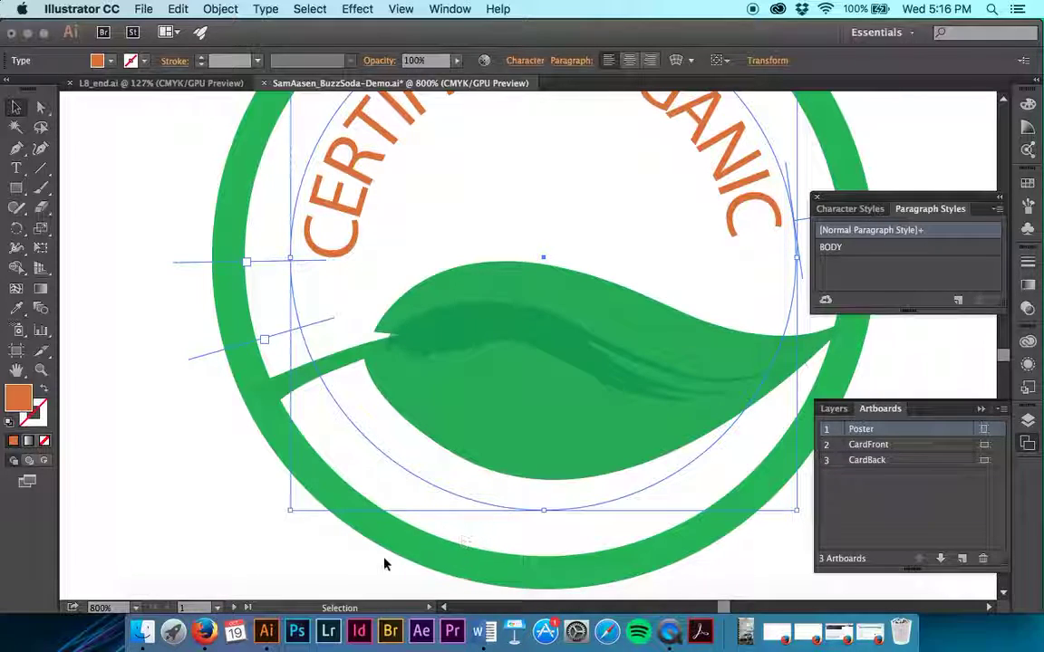
left_click(345, 569)
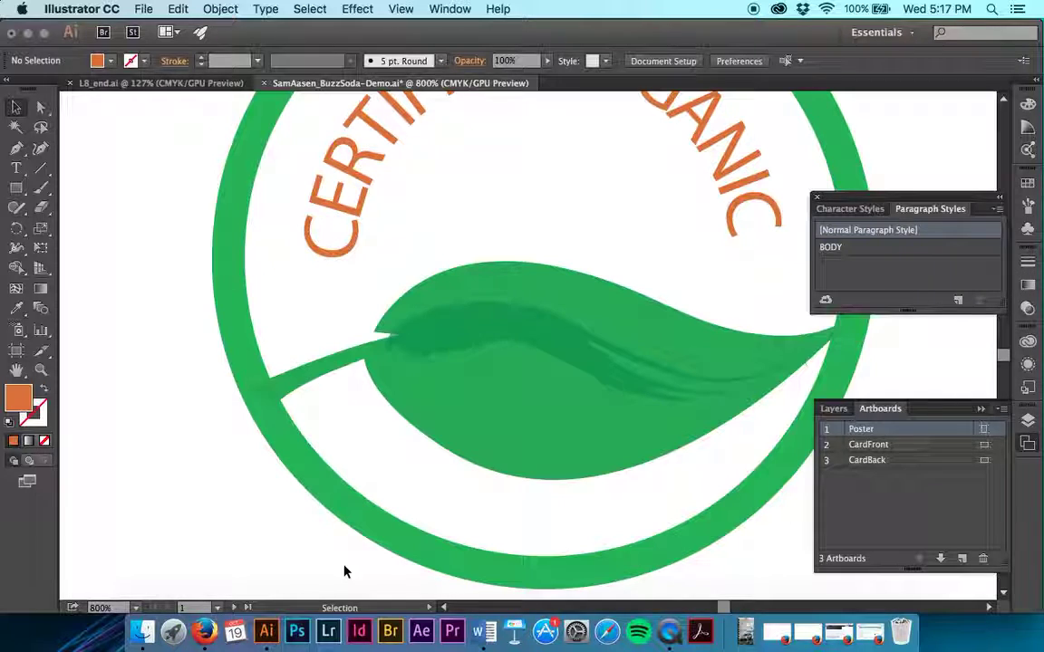
Select the whole leaf badge with its text and nudge it down and right on the Poster, away from the body copy.
scroll(345, 571, "down", 5)
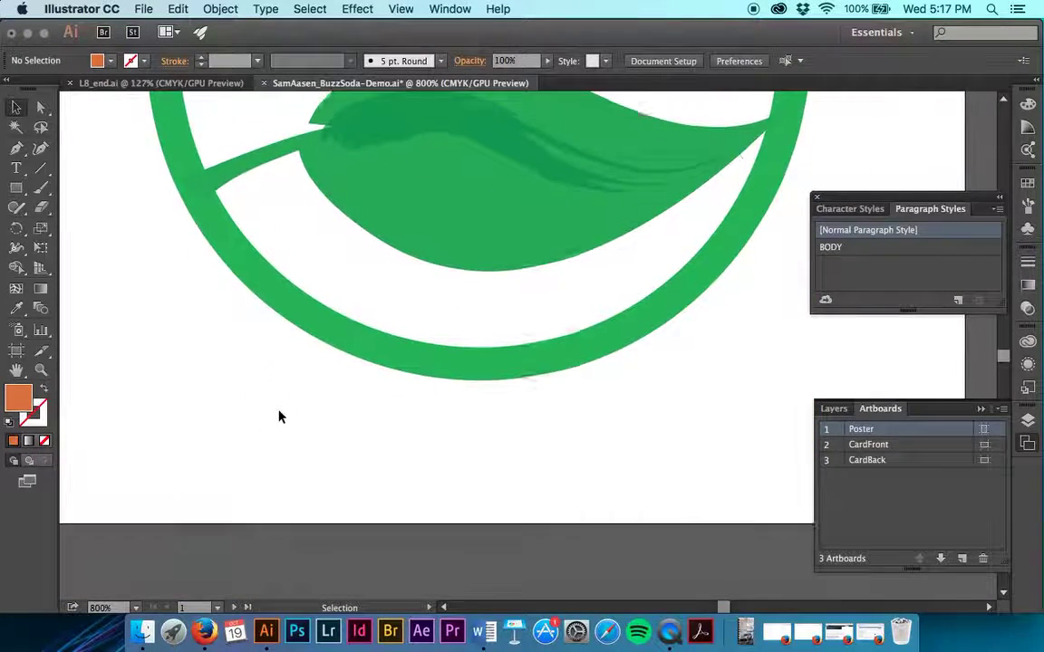
scroll(280, 415, "up", 5)
left_click_drag(99, 338, 472, 144)
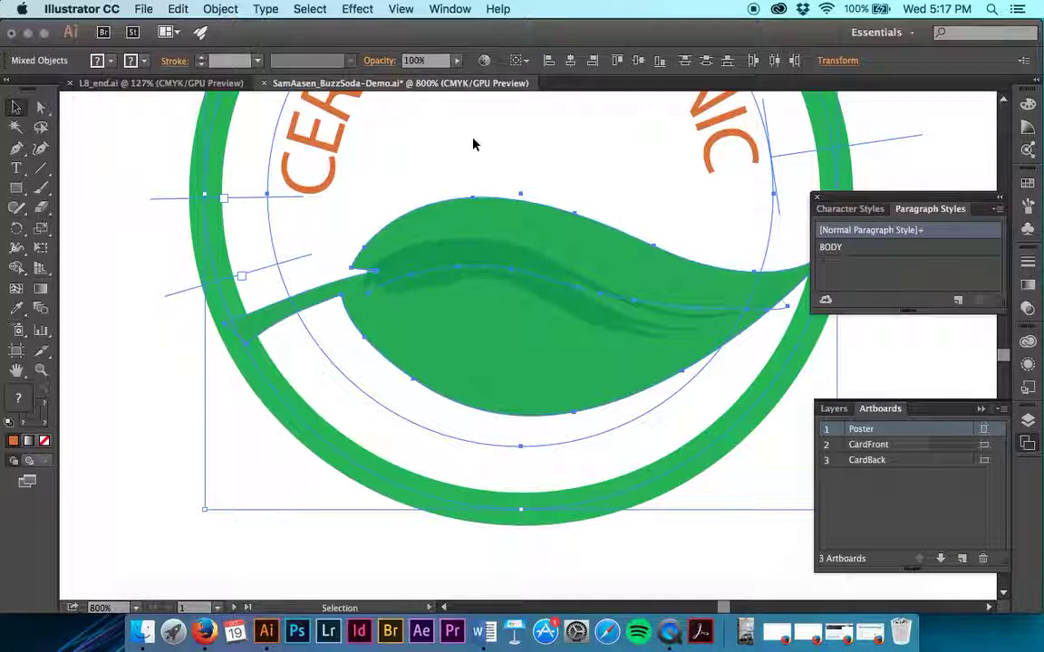
scroll(473, 145, "down", 4)
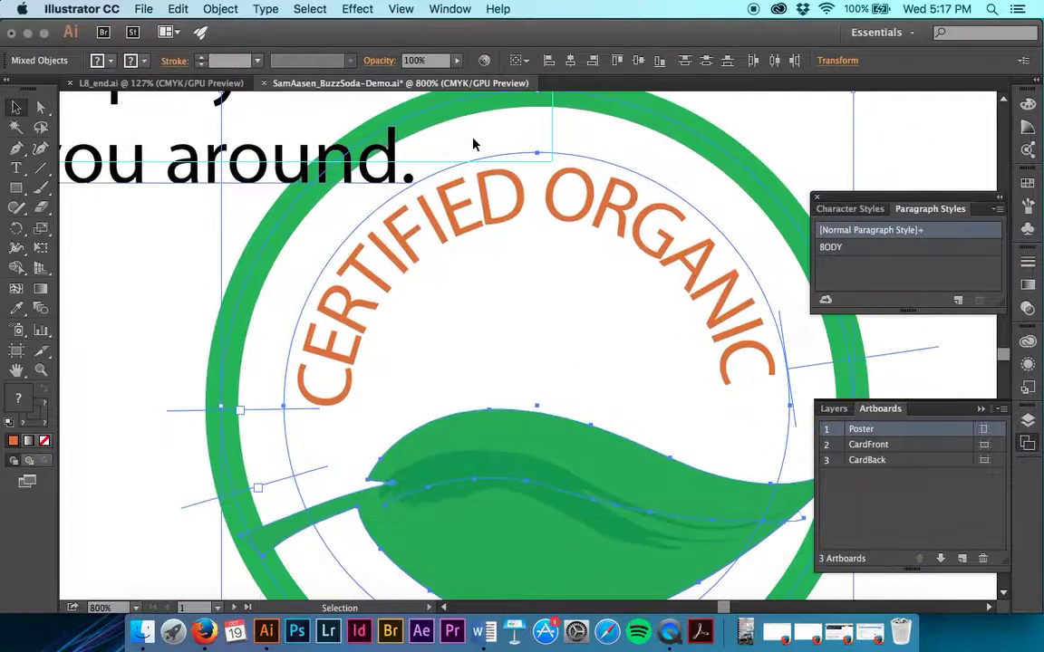
key("Down")
key("Down")
key("Down")
key("Down")
key("Down")
key("Down")
key("Down")
key("Down")
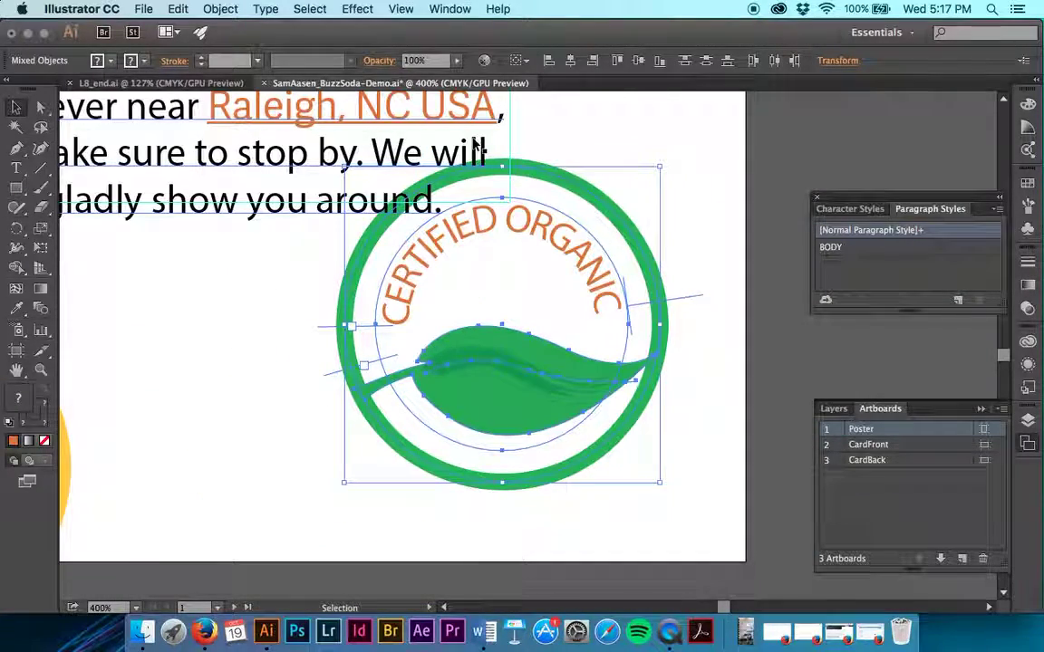
key("Down")
key("Down")
key("Down")
key("Down")
key("Down")
key("Down")
key("Down")
key("Down")
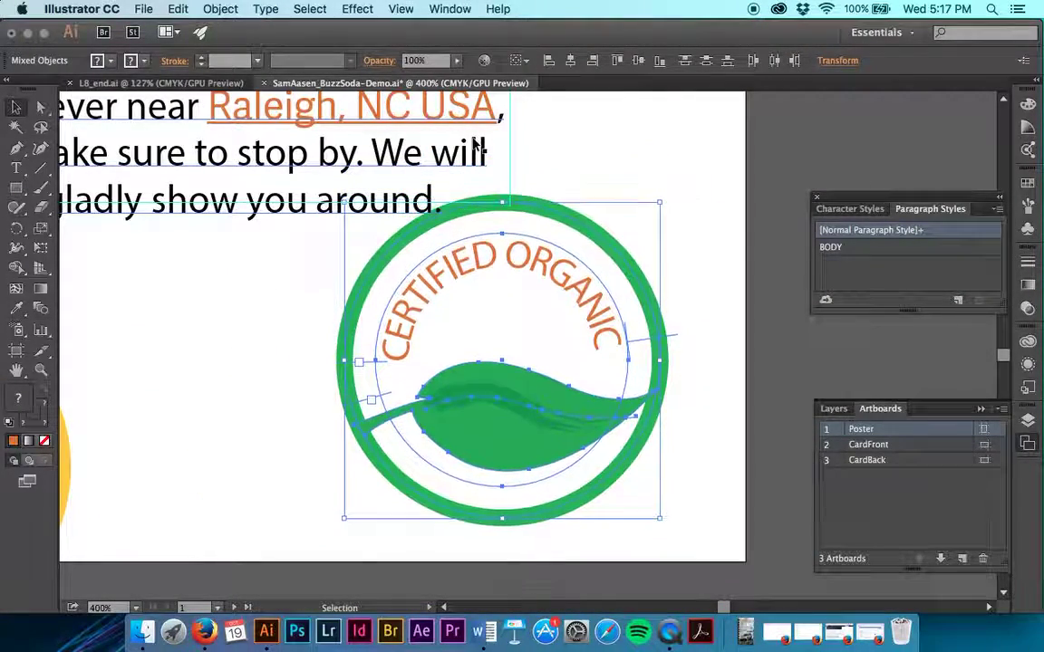
key("Right")
key("Right")
key("Right")
key("Right")
key("Right")
key("Right")
key("Right")
key("Right")
key("Right")
key("Right")
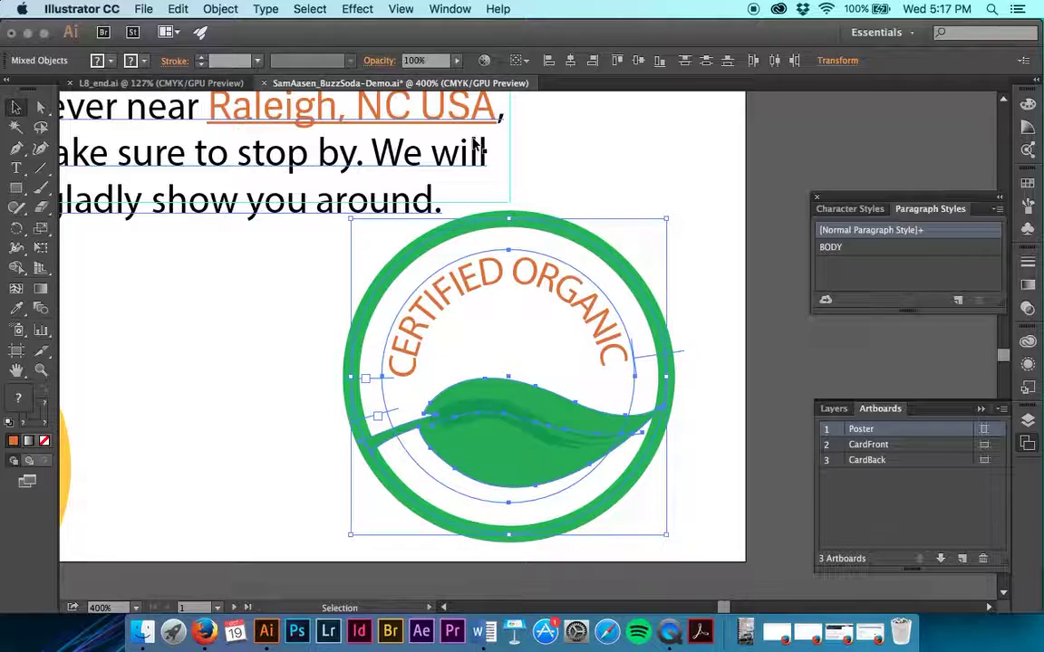
key("Up")
key("Up")
key("Up")
key("Up")
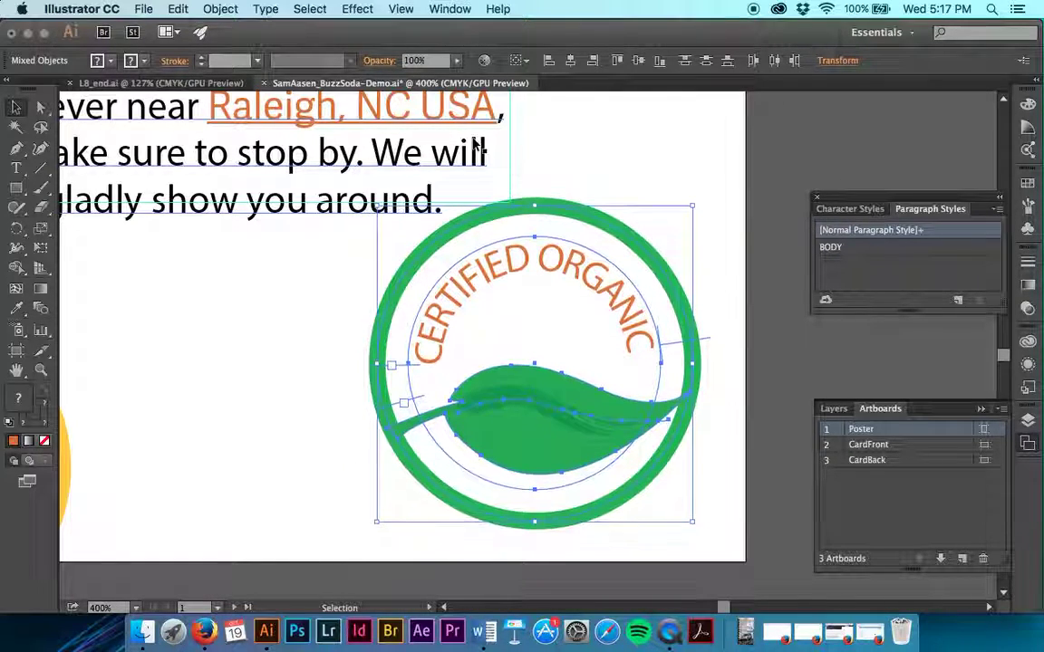
key("Right")
key("Right")
key("Right")
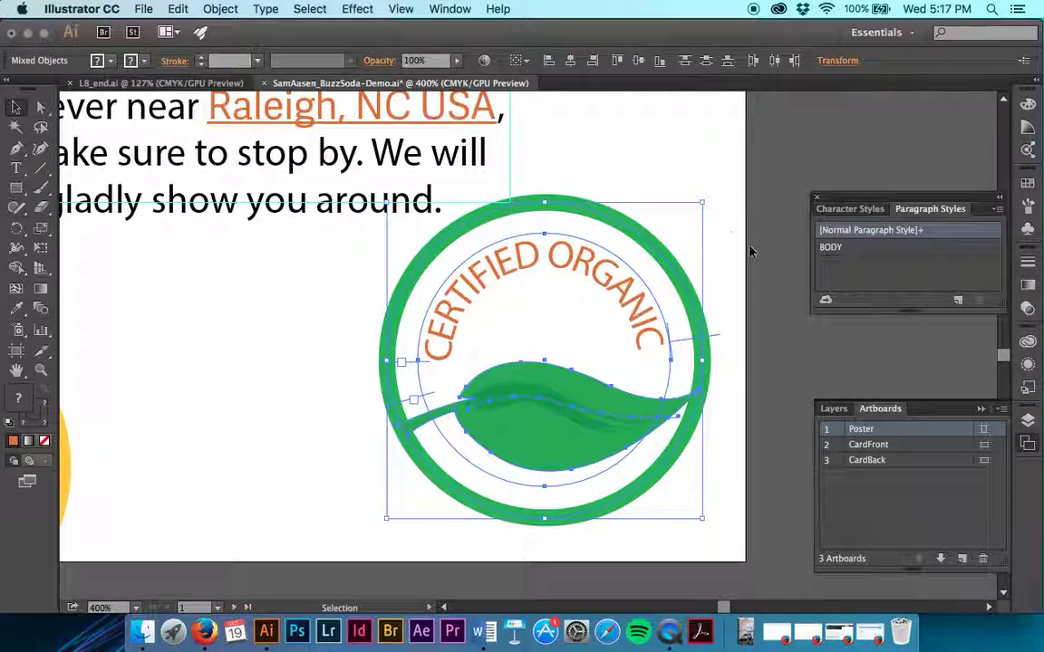
left_click(748, 265)
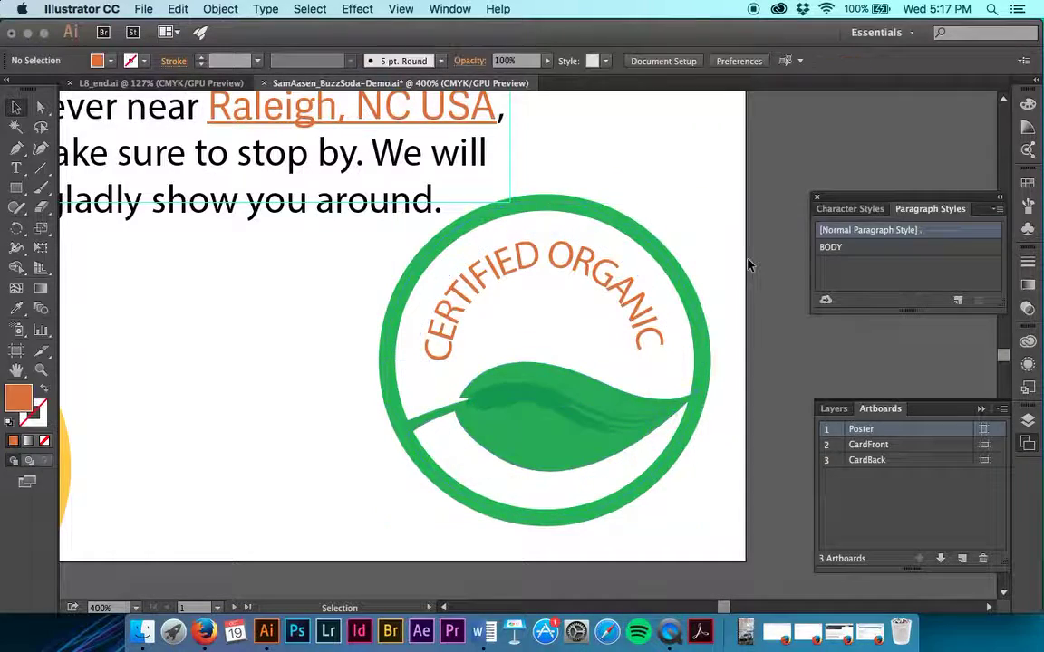
Nudge the "Buzz SODA" title on the Poster down to sit more centrally in the white cloud.
key("super+1")
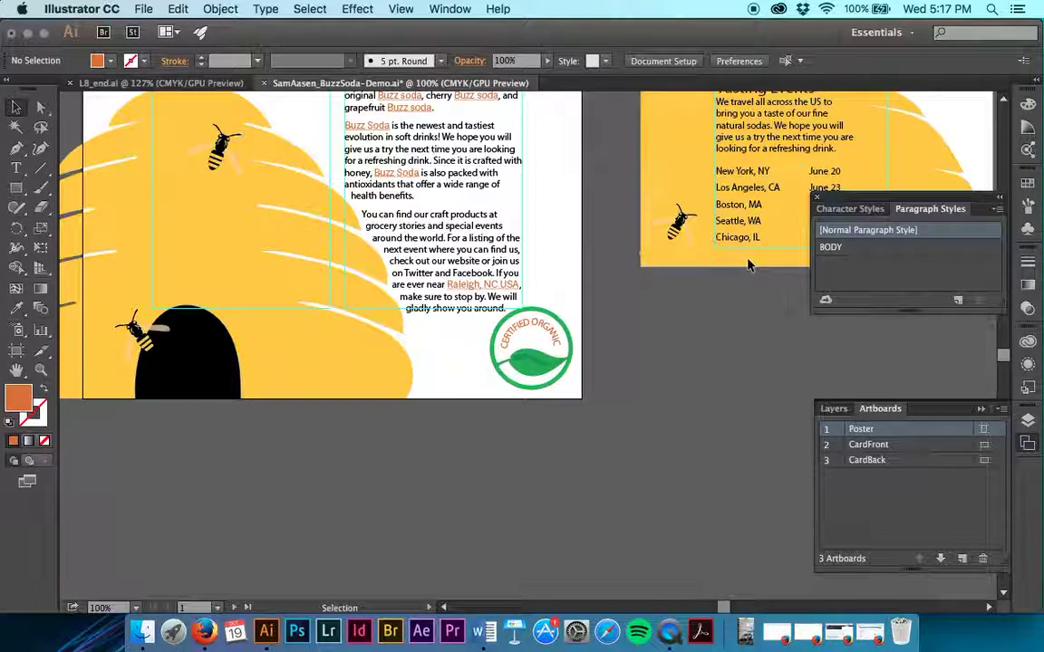
scroll(748, 265, "up", 5)
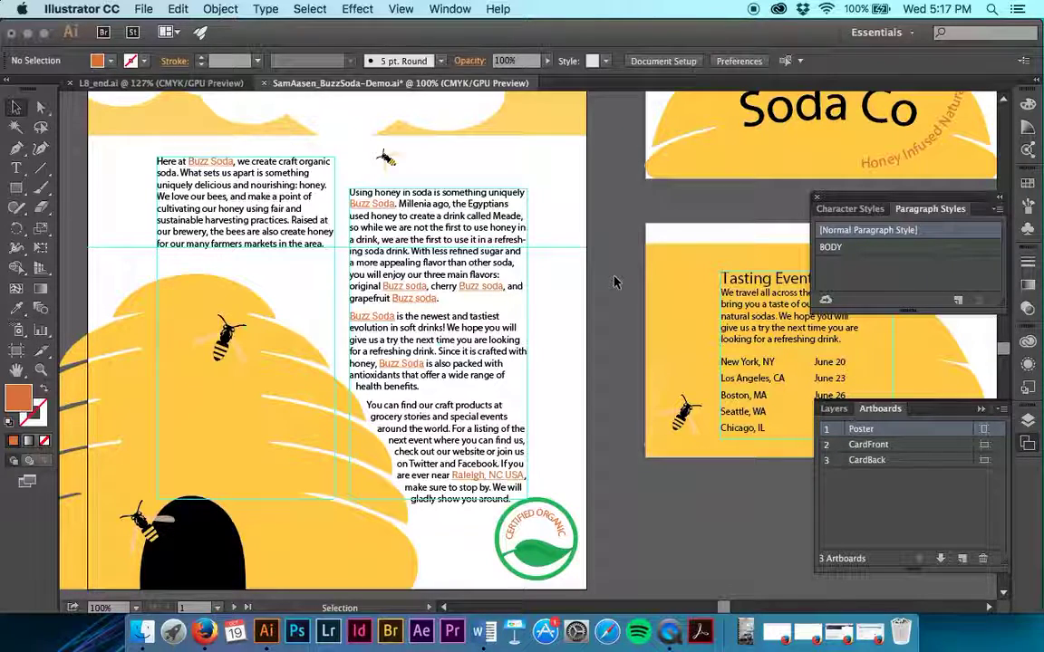
scroll(615, 282, "up", 10)
key("super+equal")
key("super+equal")
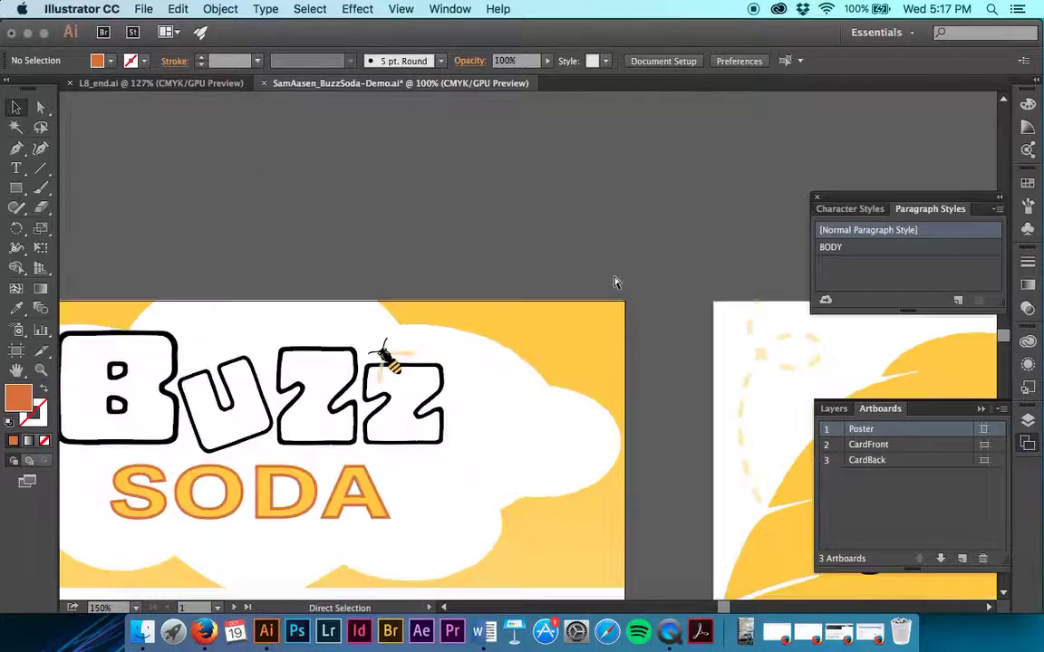
scroll(615, 282, "left", 6)
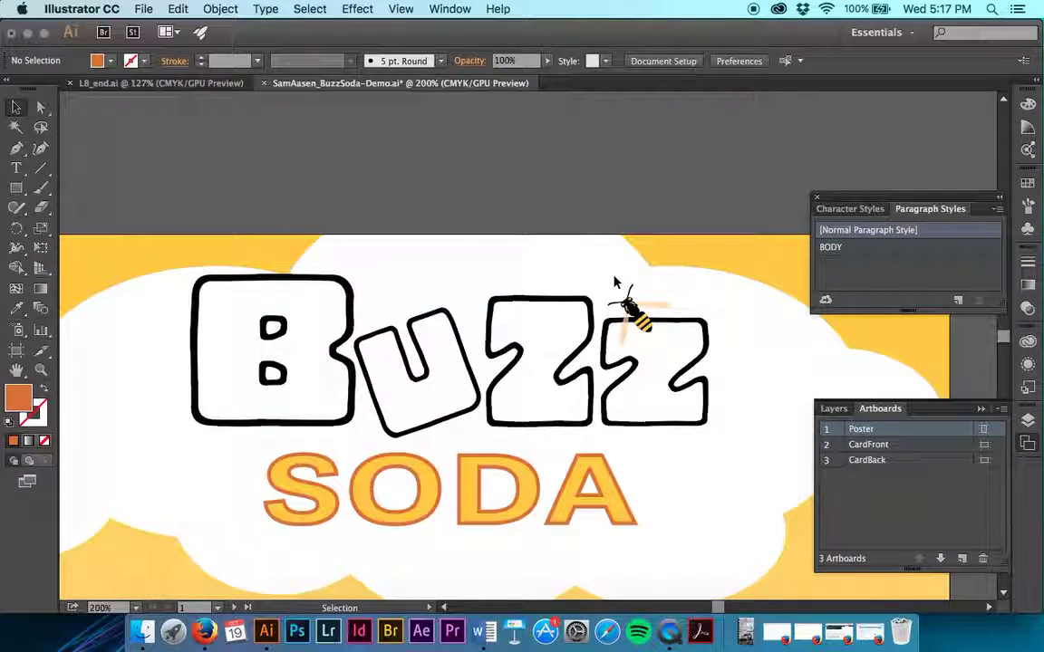
left_click(570, 404)
key("Down")
key("Down")
key("Down")
key("Down")
key("Down")
key("Down")
key("Down")
key("Down")
key("Down")
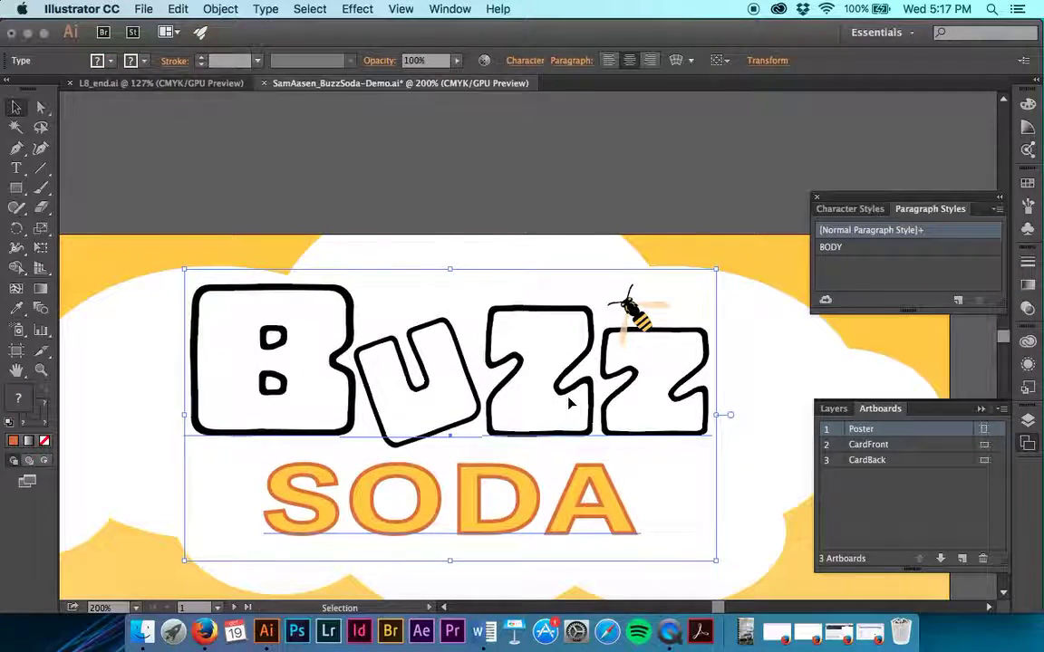
key("Down")
key("Down")
key("Down")
key("Down")
key("Down")
key("Down")
key("Down")
key("Down")
key("Down")
key("Down")
key("Down")
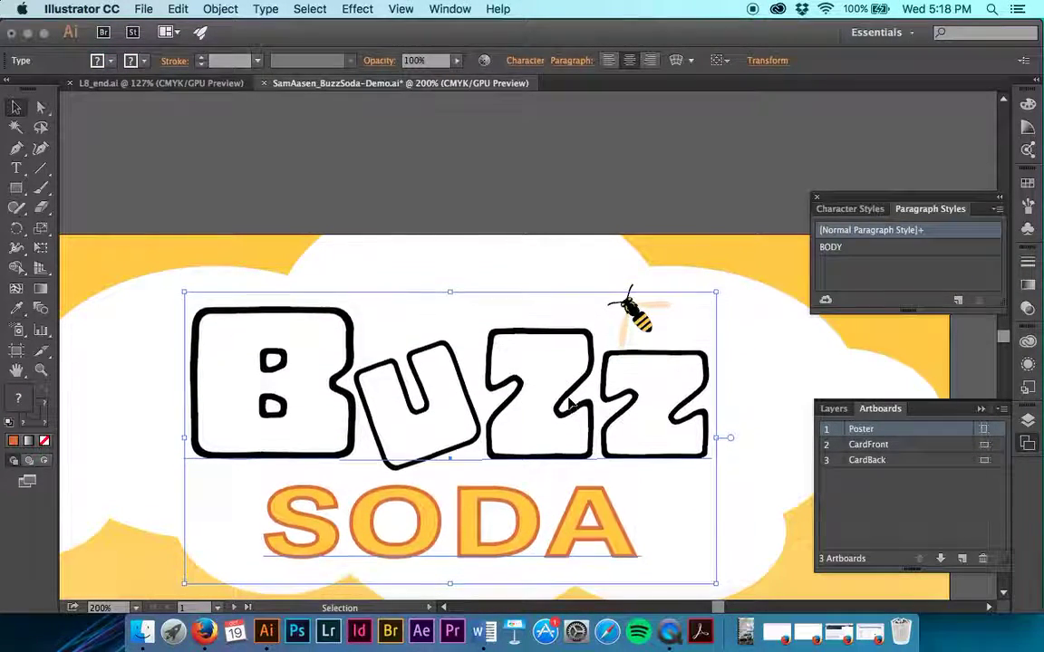
Hide the original live-type "Buzz SODA" title and paste a copy of it in front at the same place.
scroll(570, 403, "down", 5)
scroll(570, 404, "left", 3)
scroll(570, 404, "up", 1)
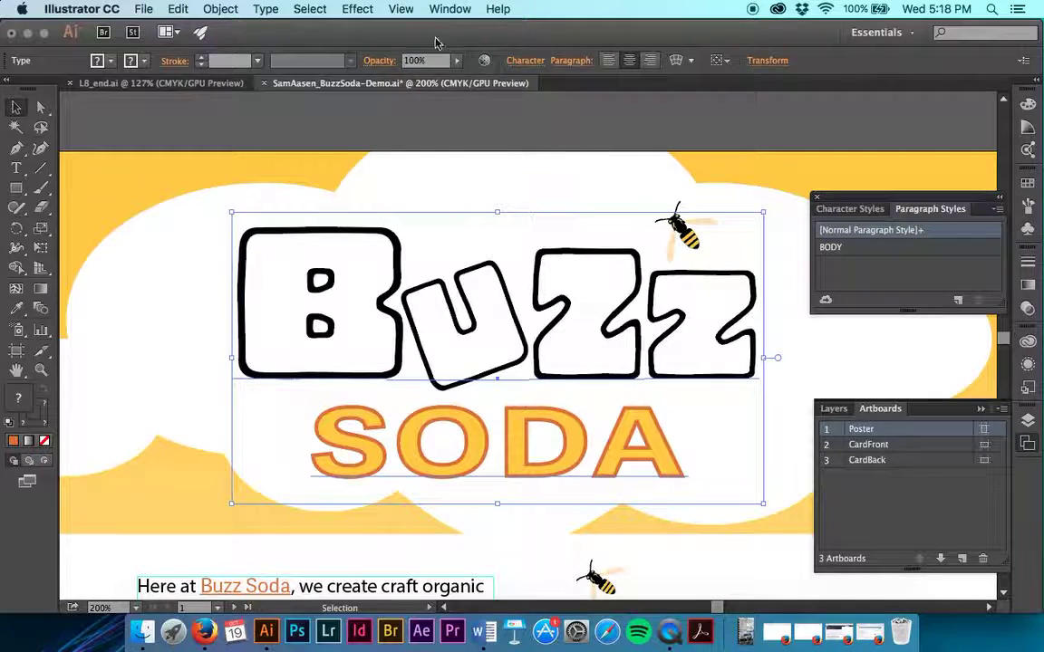
left_click(203, 8)
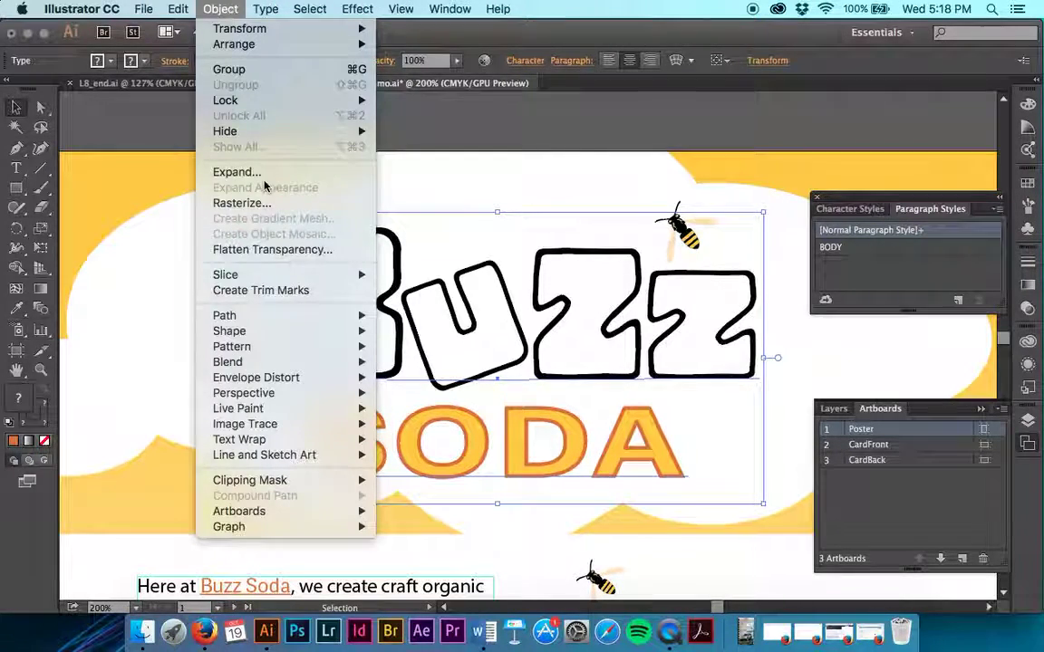
mouse_move(245, 132)
left_click(459, 133)
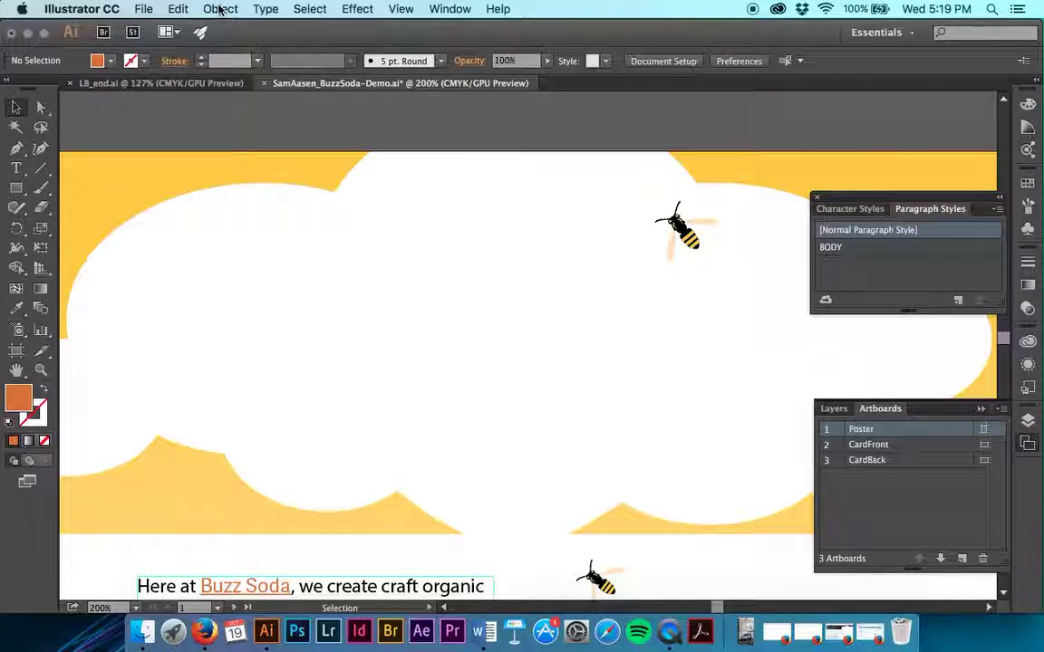
key("super+v")
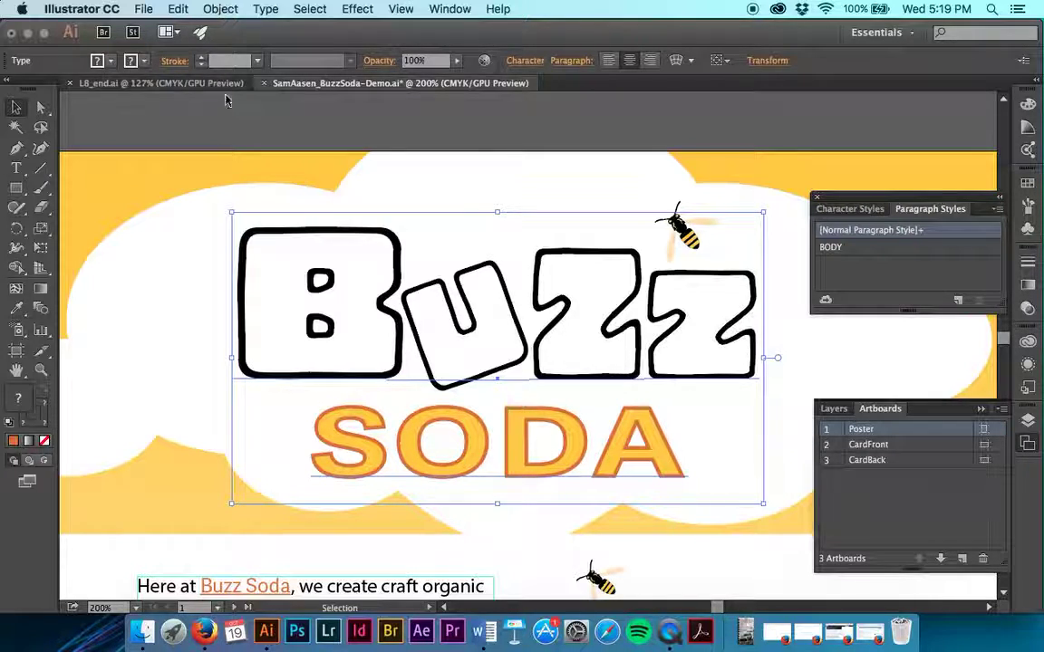
Convert the pasted "Buzz SODA" title to outlines and deselect it.
right_click(553, 346)
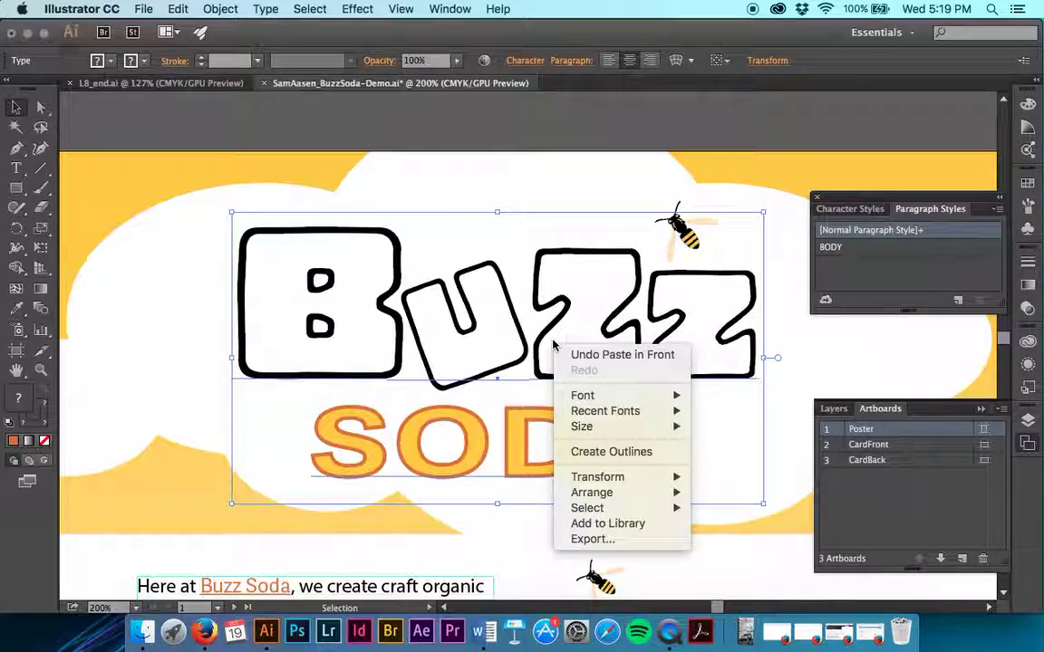
left_click(612, 451)
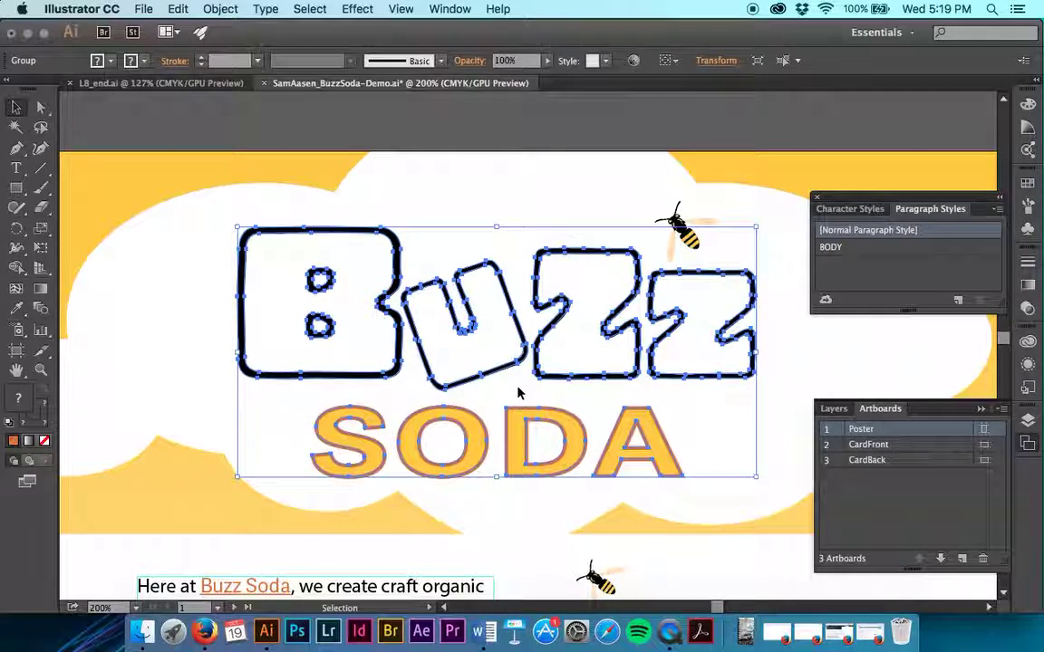
left_click(496, 531)
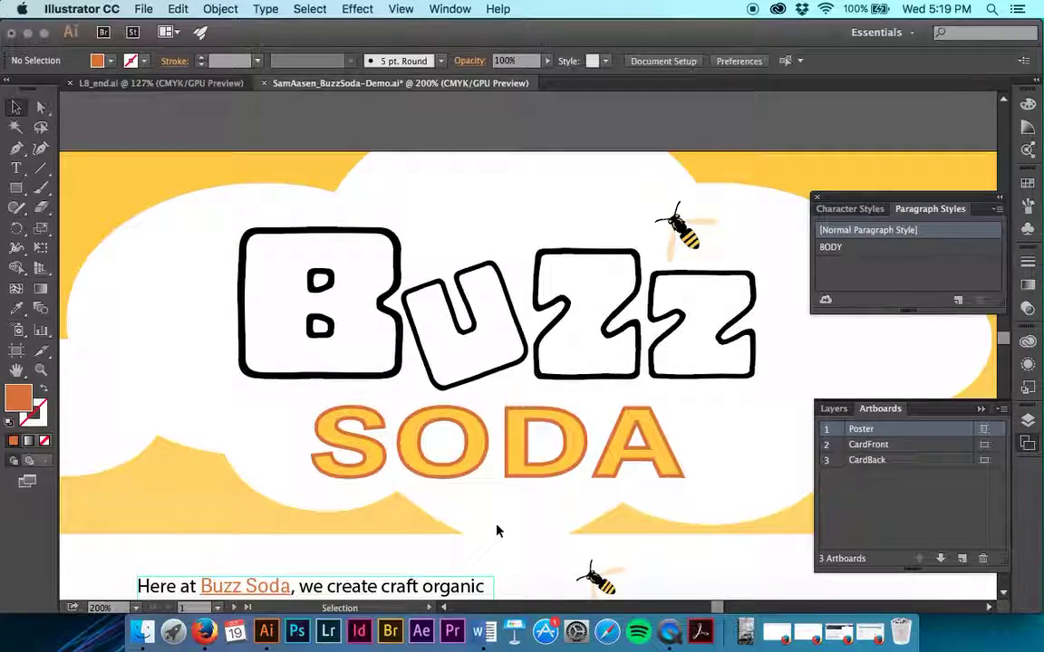
key("super+minus")
key("super+minus")
key("super+minus")
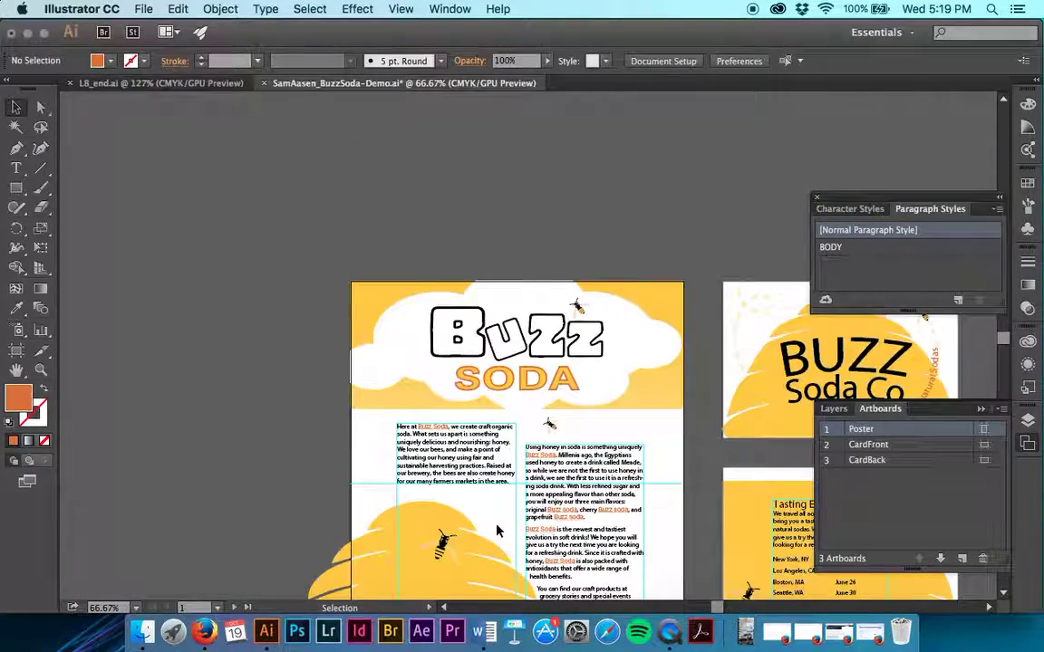
scroll(497, 531, "down", 5)
scroll(496, 531, "right", 4)
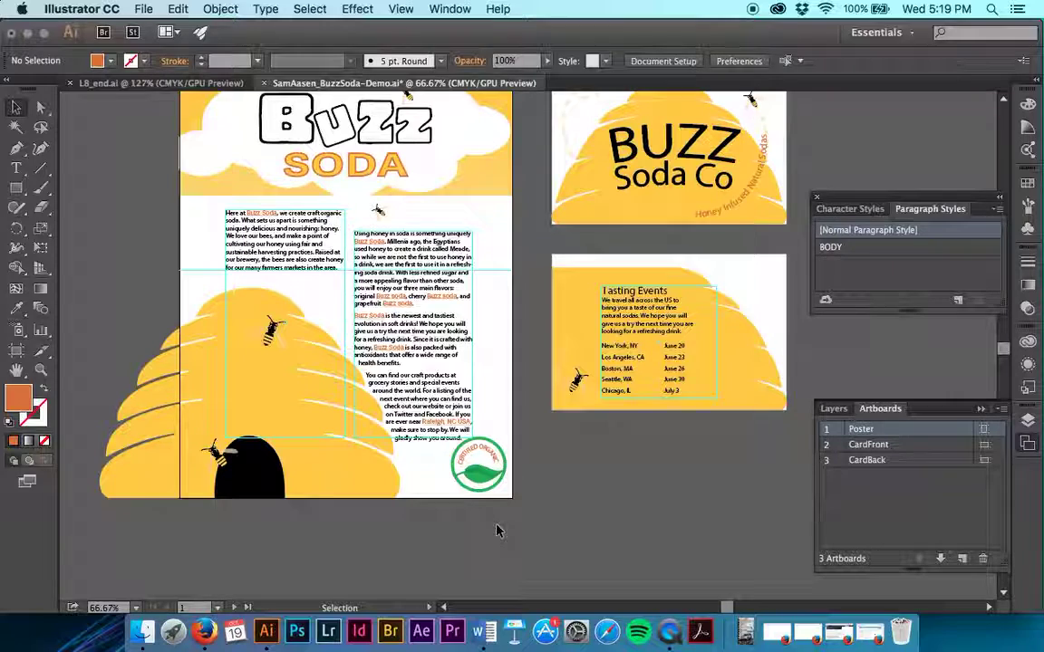
key("a")
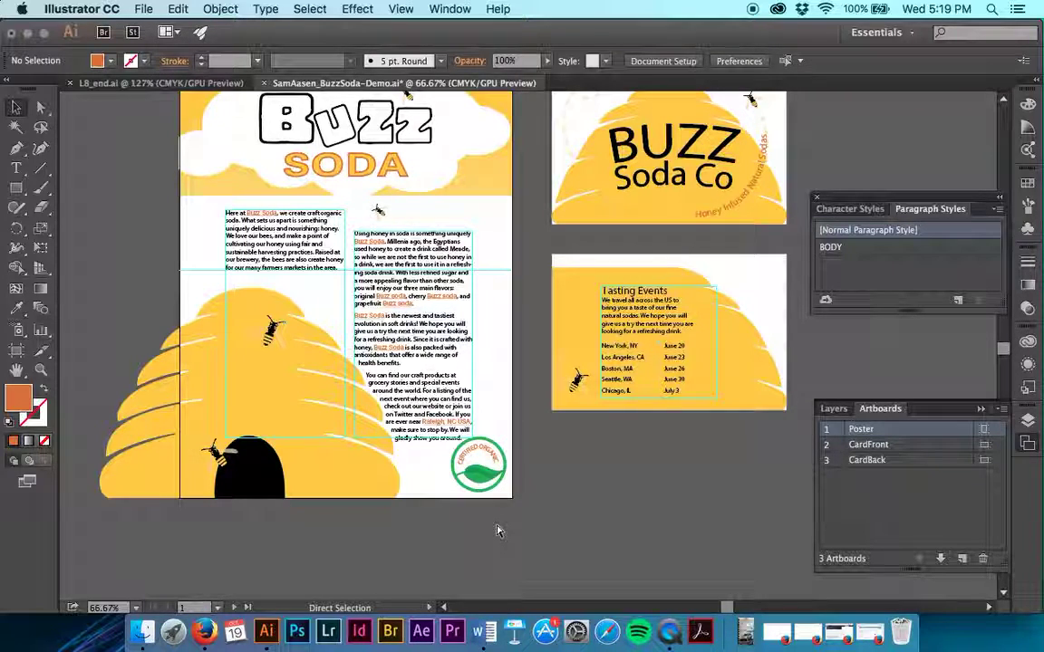
Save the Buzz Soda demo document with its finished poster and card artboards.
key("v")
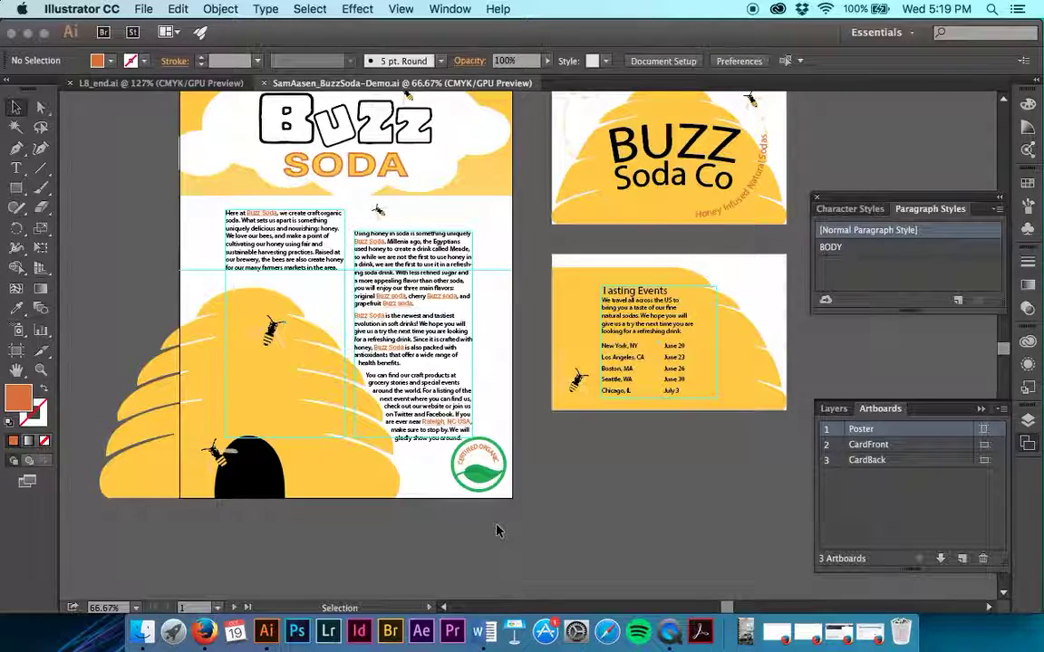
scroll(496, 531, "up", 2)
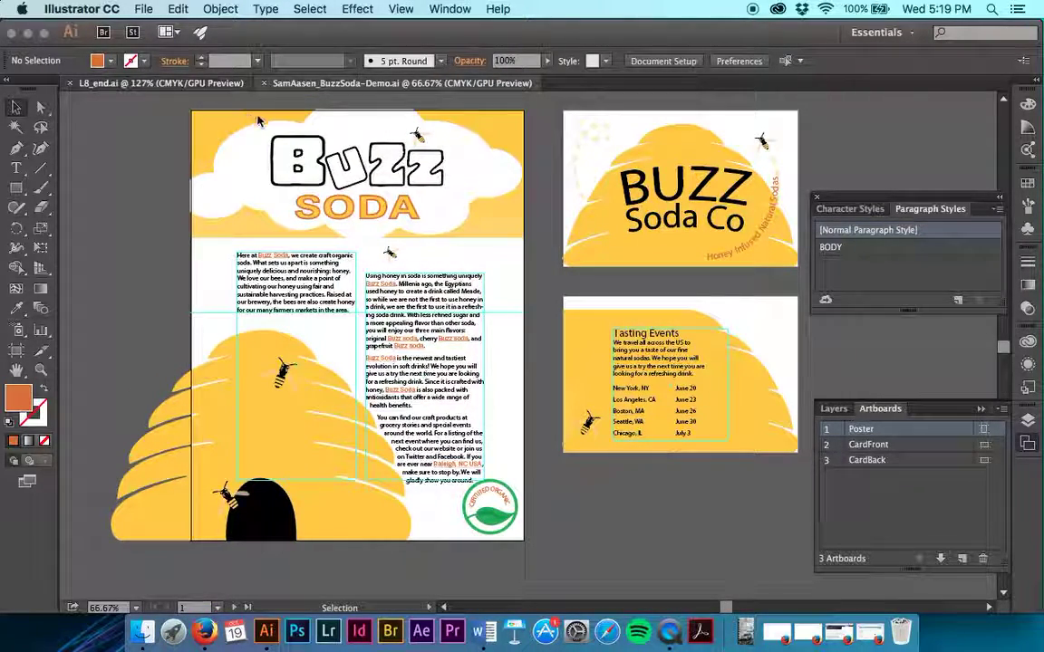
Examine the poster and card artboards in the L8_end.ai reference document for comparison with the demo layout.
left_click(186, 82)
scroll(271, 182, "down", 5)
scroll(272, 181, "right", 3)
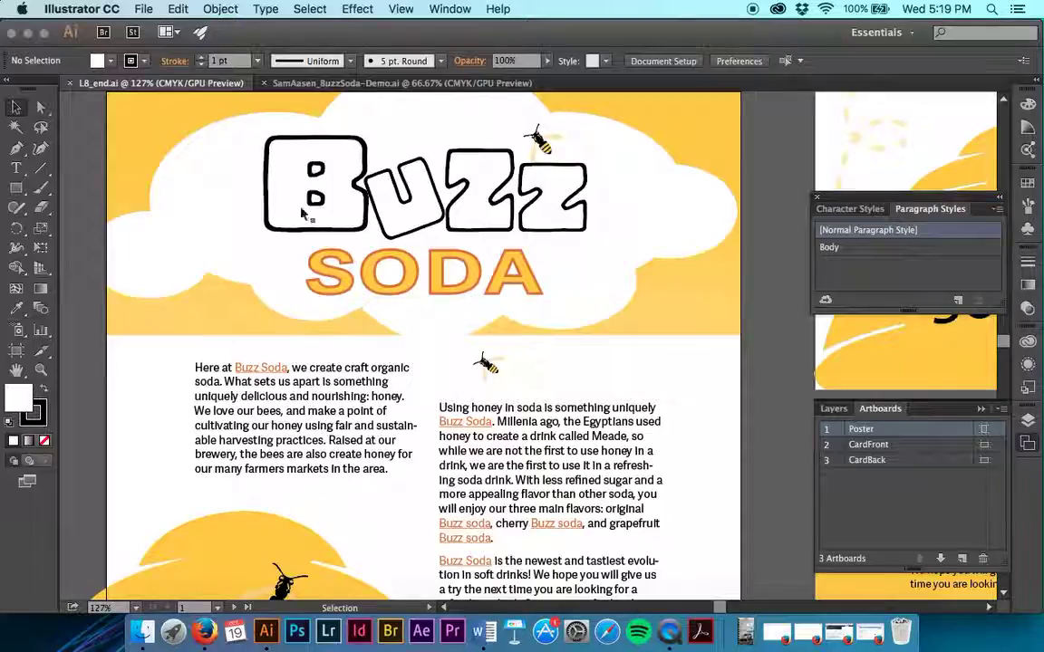
scroll(335, 275, "down", 5)
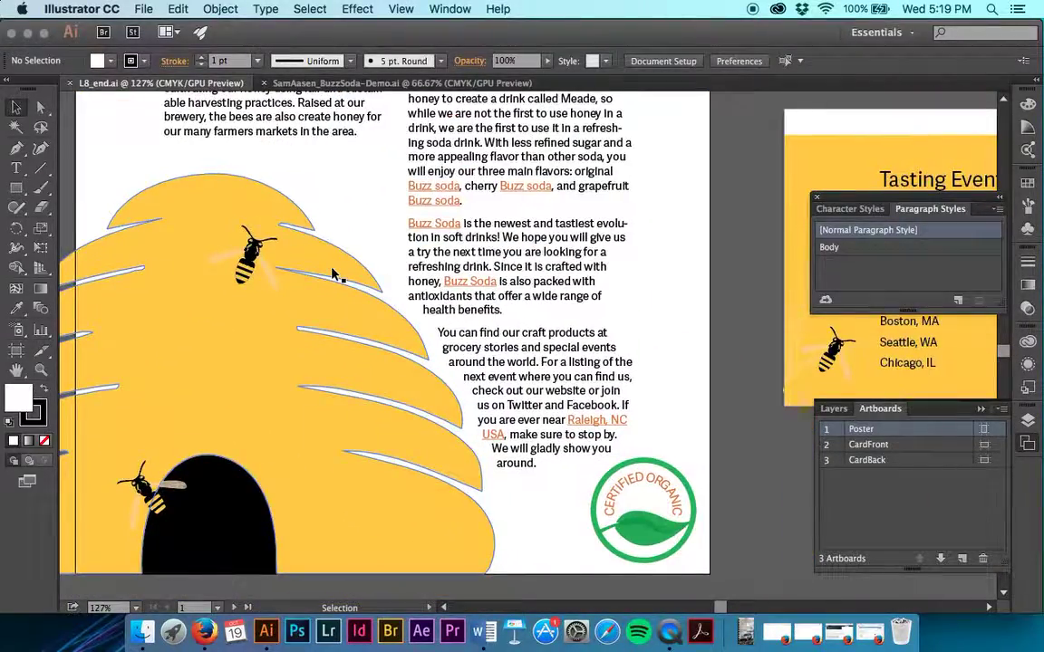
scroll(335, 274, "right", 10)
scroll(335, 274, "up", 2)
scroll(335, 275, "up", 8)
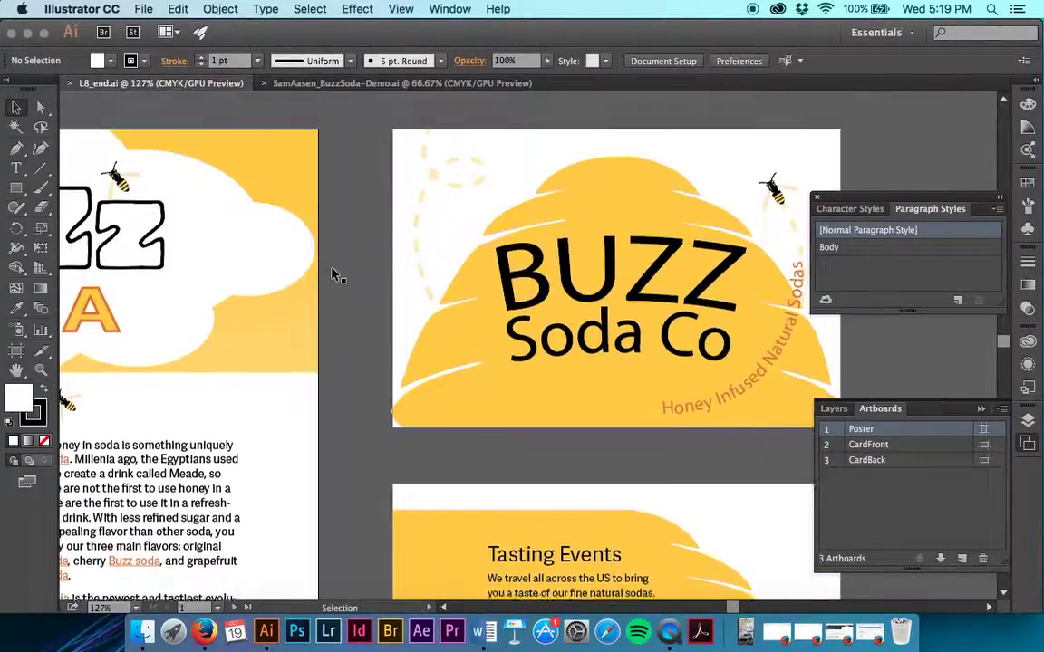
scroll(336, 275, "left", 4)
scroll(336, 274, "down", 3)
scroll(335, 274, "left", 8)
scroll(336, 274, "down", 3)
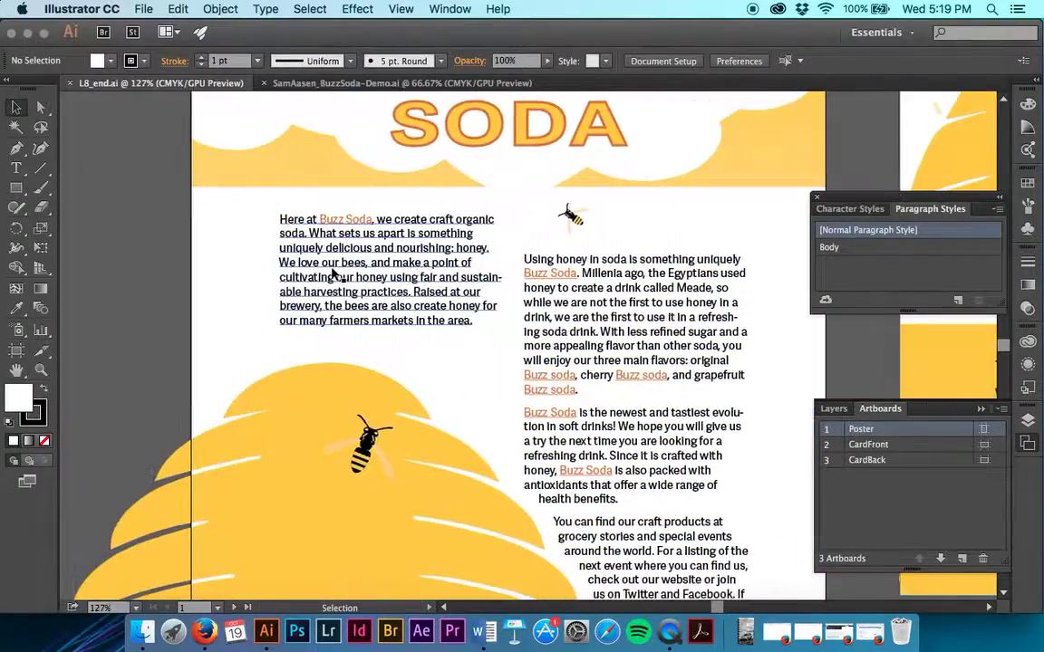
Return to the Buzz Soda demo document and set up an export to the Lesson08 folder as JPEG using artboards.
left_click(339, 83)
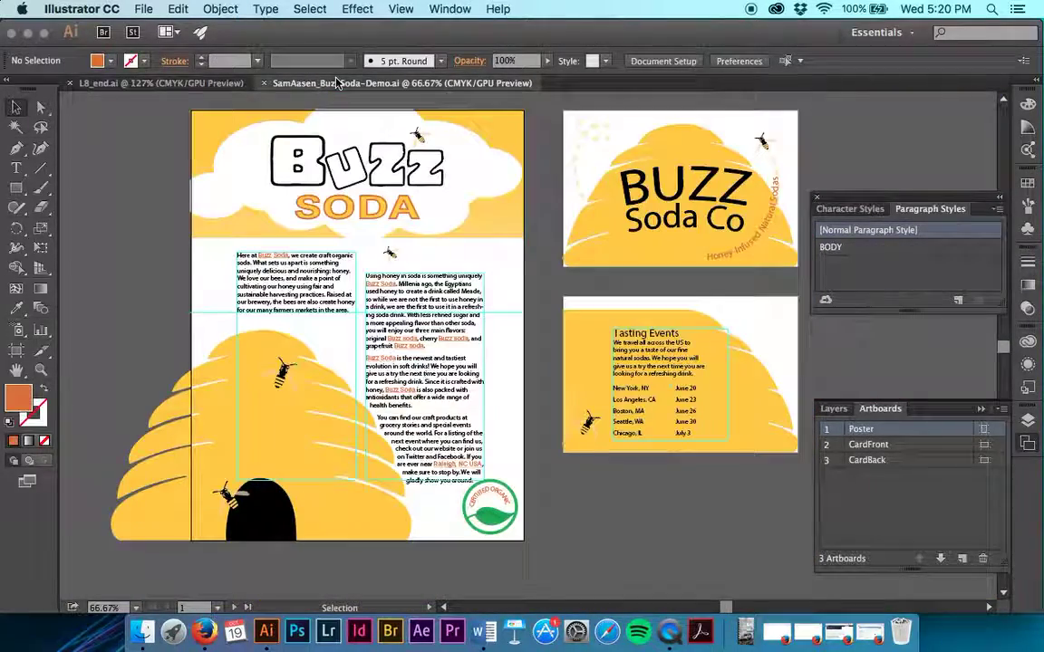
left_click(143, 9)
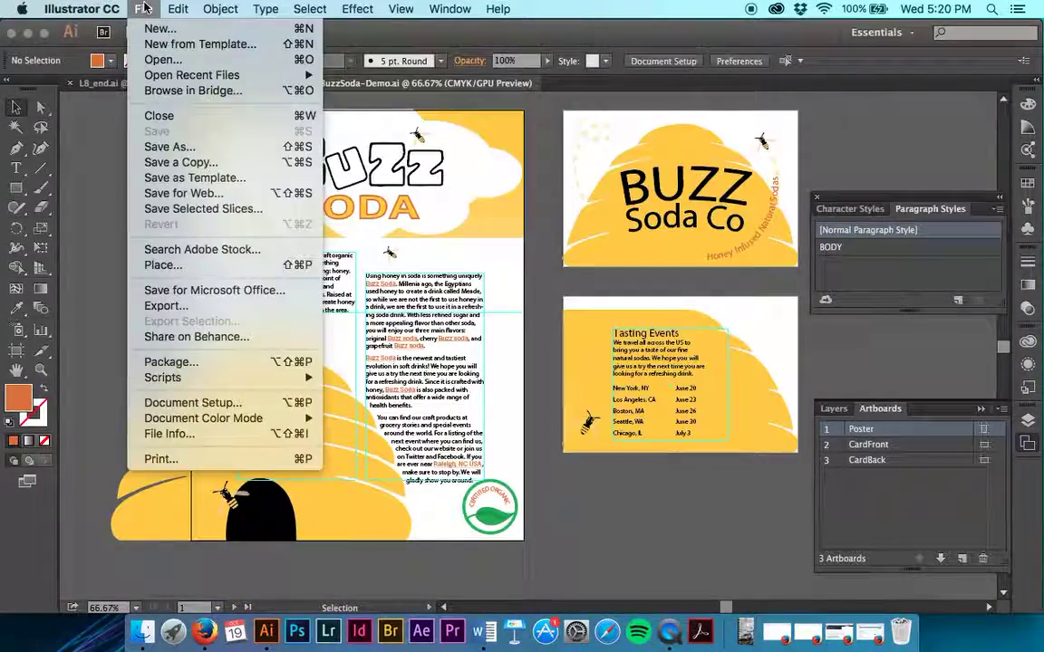
left_click(195, 310)
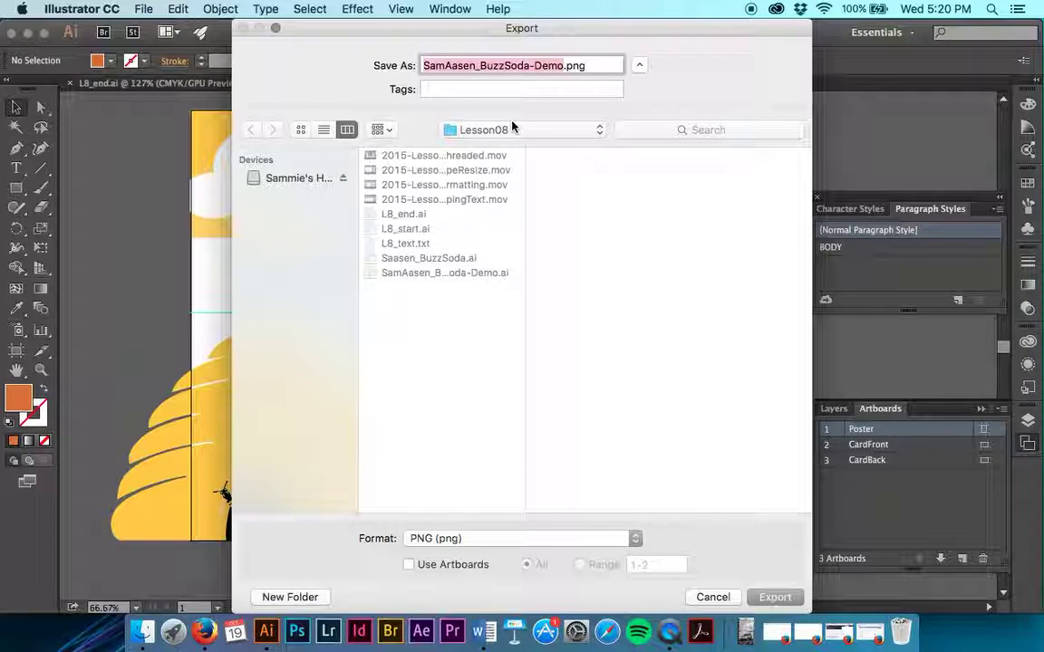
left_click(459, 538)
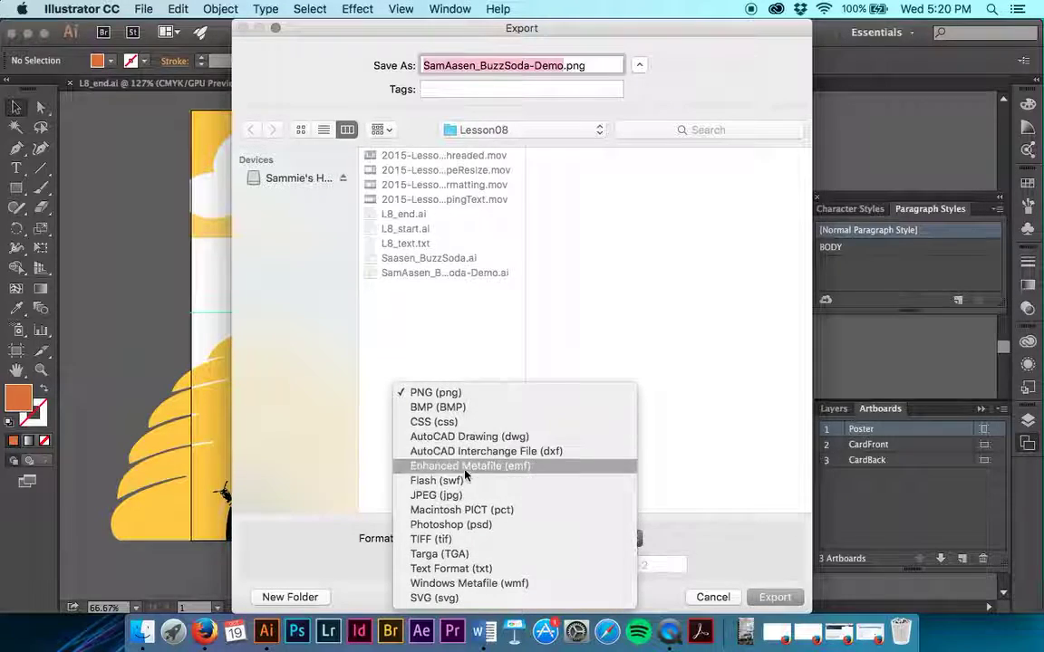
left_click(466, 496)
left_click(408, 565)
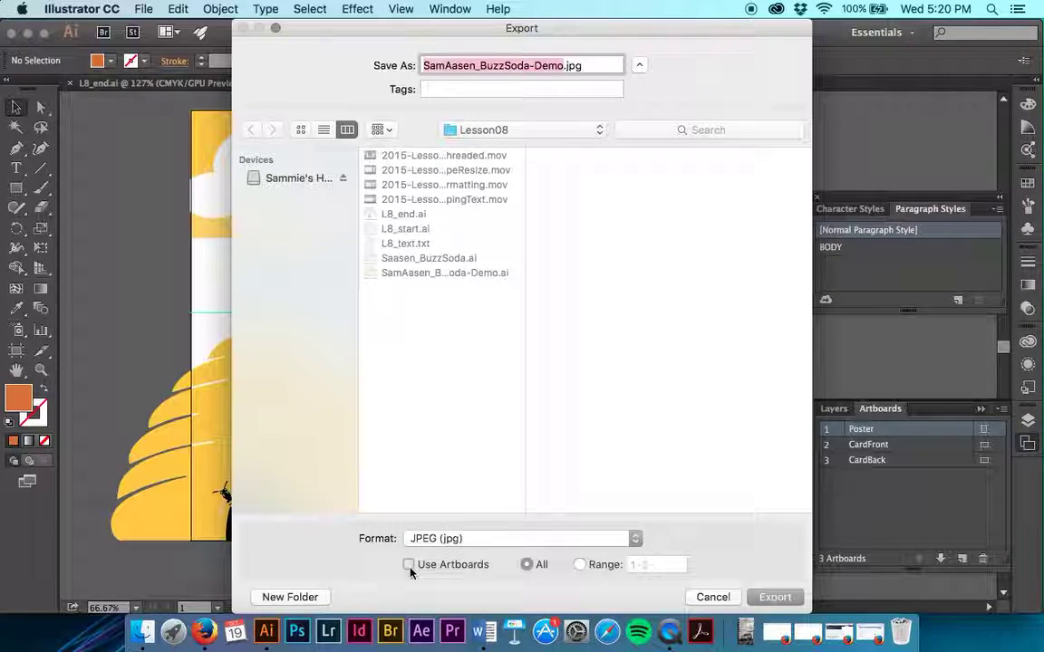
Limit the JPEG export to artboard range 1-3 and export in CMYK at maximum quality 10 and 300 ppi.
left_click(580, 564)
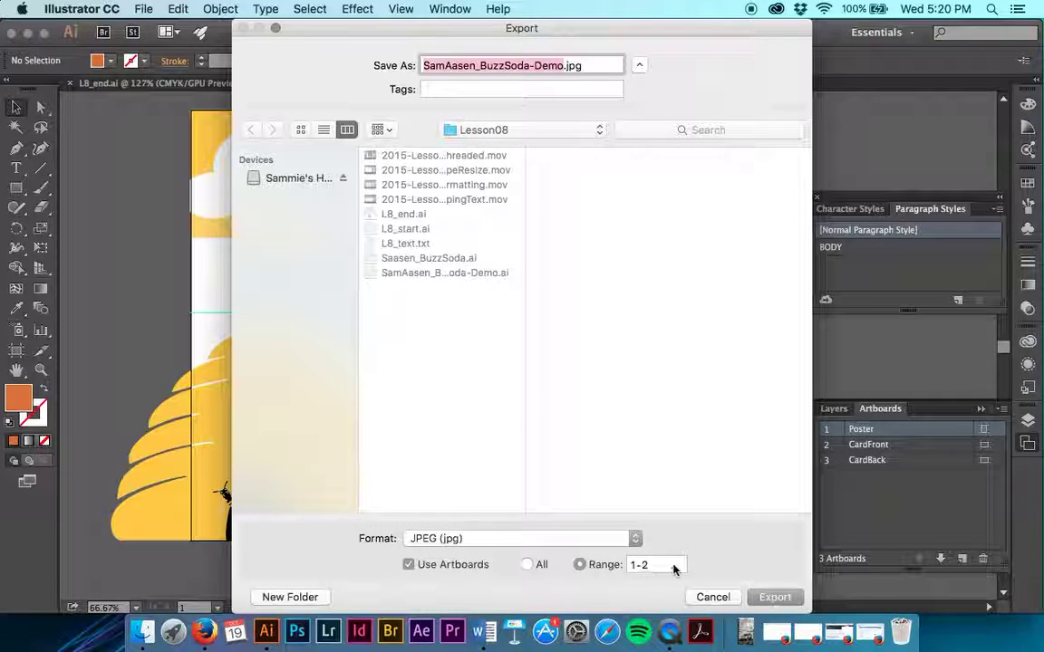
left_click(676, 566)
key("BackSpace")
type("2")
key("BackSpace")
type("3")
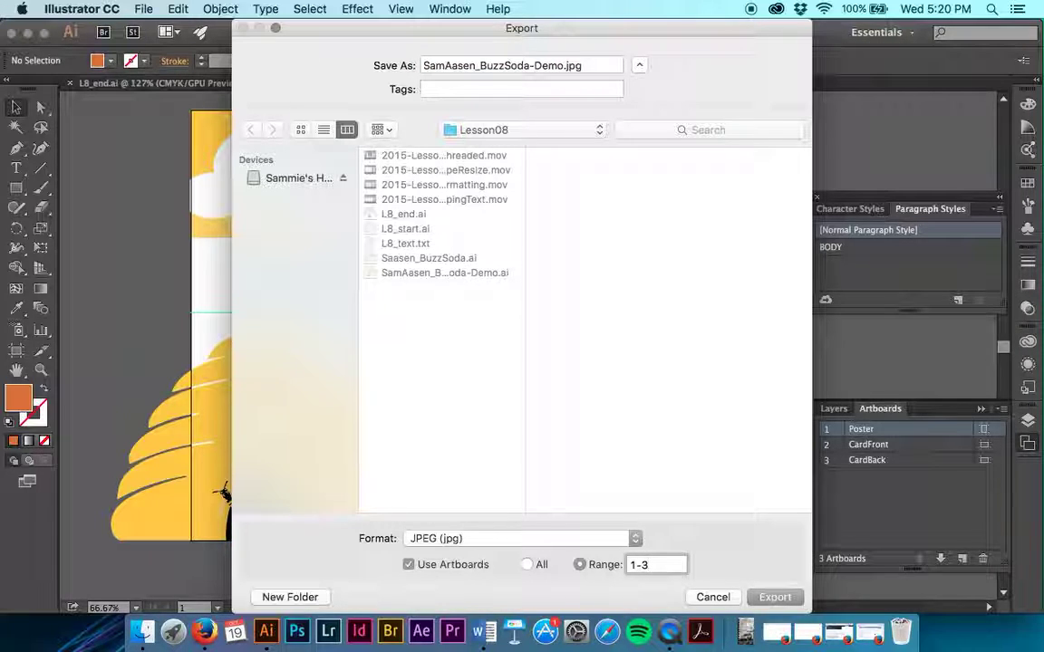
left_click(760, 597)
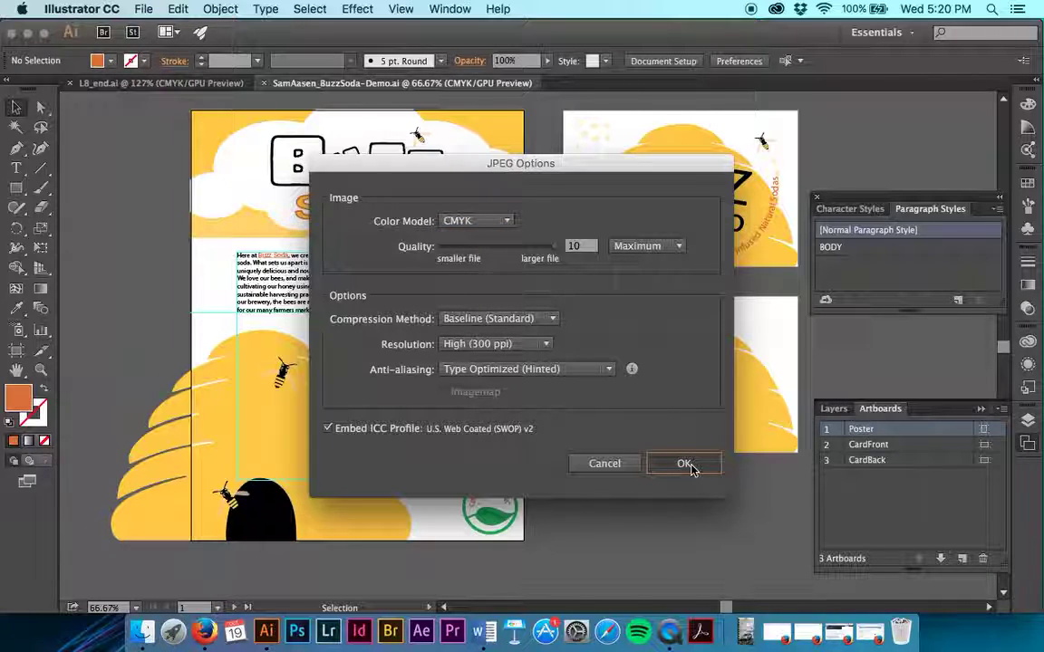
left_click(685, 464)
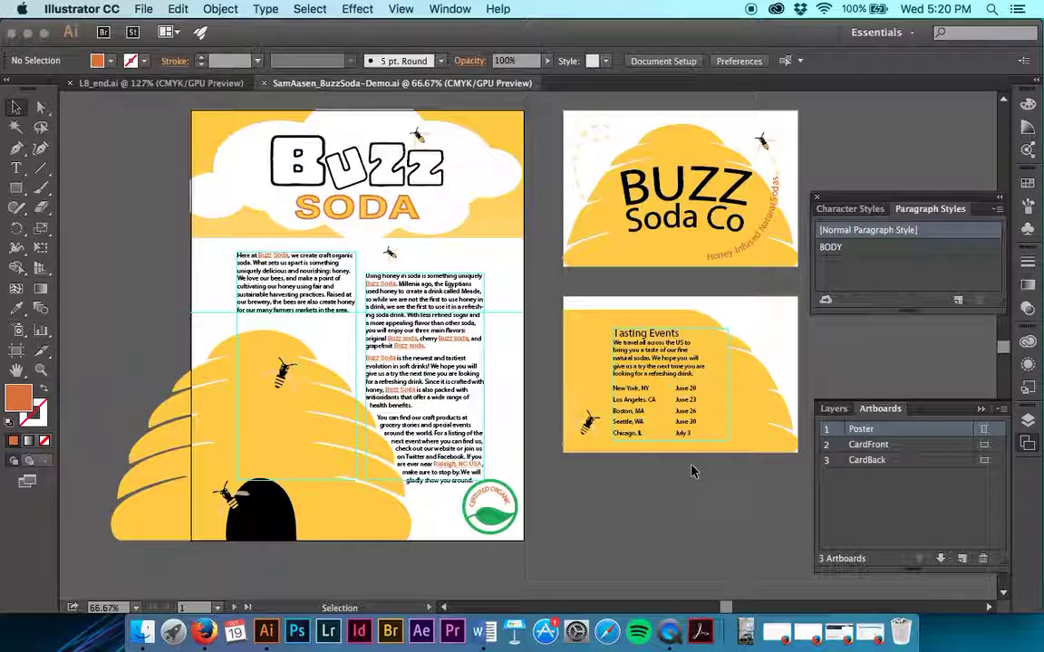